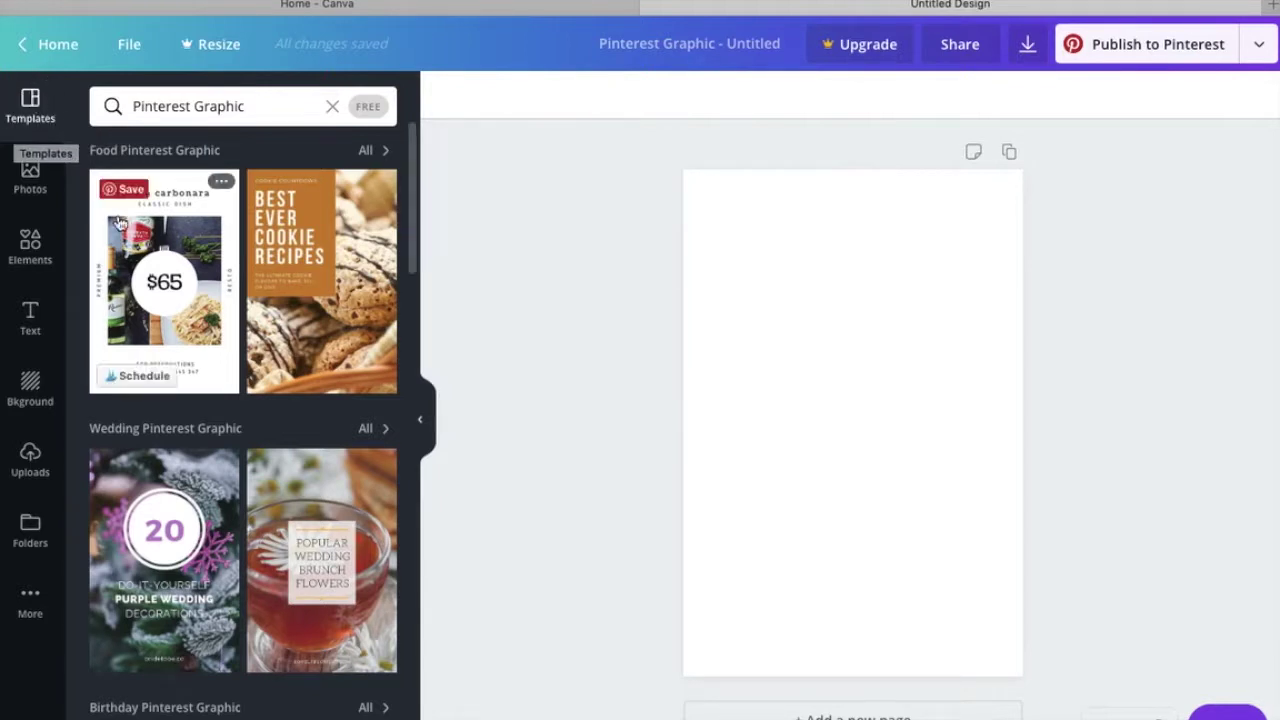
- Find the "Healthy Post Holiday Recipes" Pinterest Graphic template and apply it to the blank first page
scroll(120, 536, down, 2)
scroll(120, 536, down, 7)
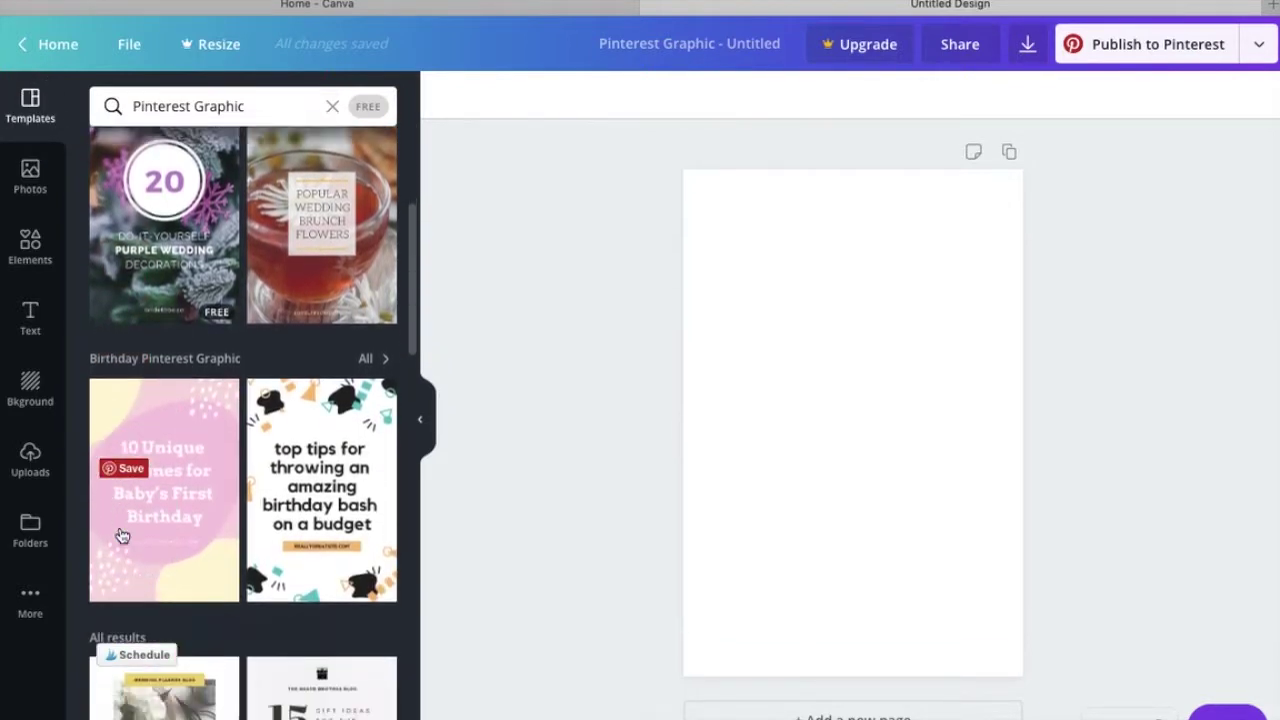
scroll(120, 536, down, 4)
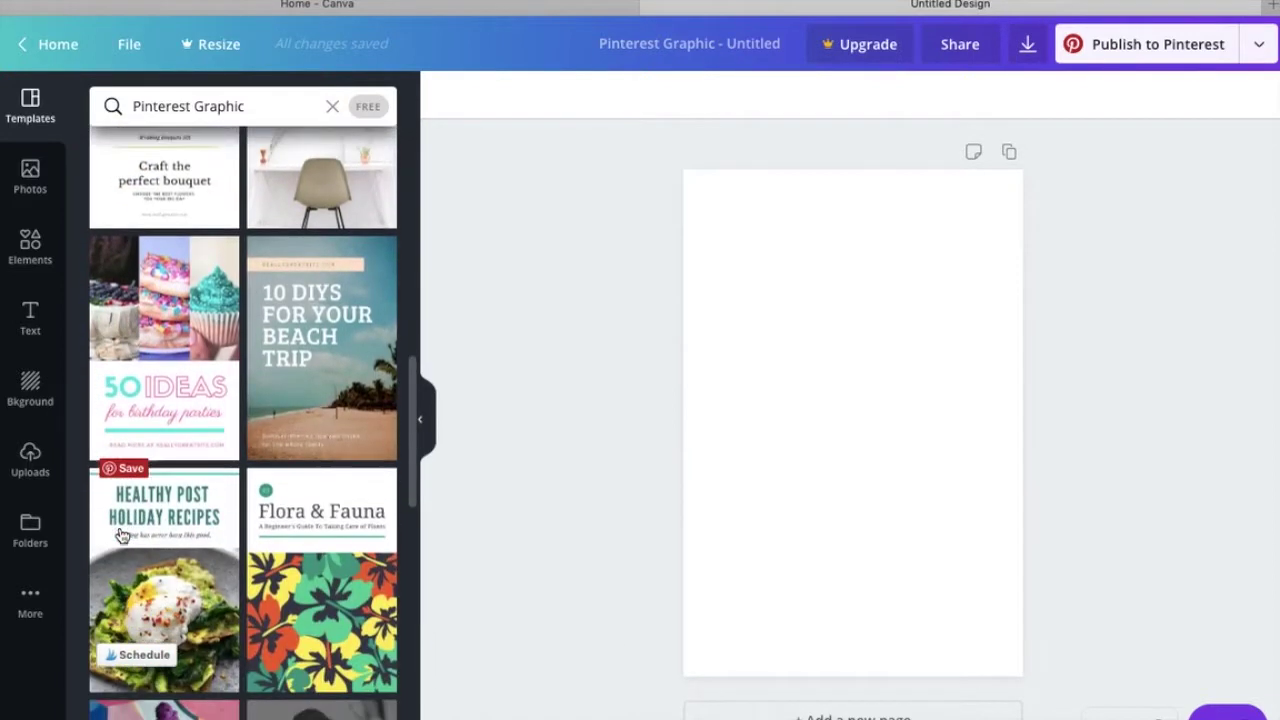
scroll(120, 536, up, 2)
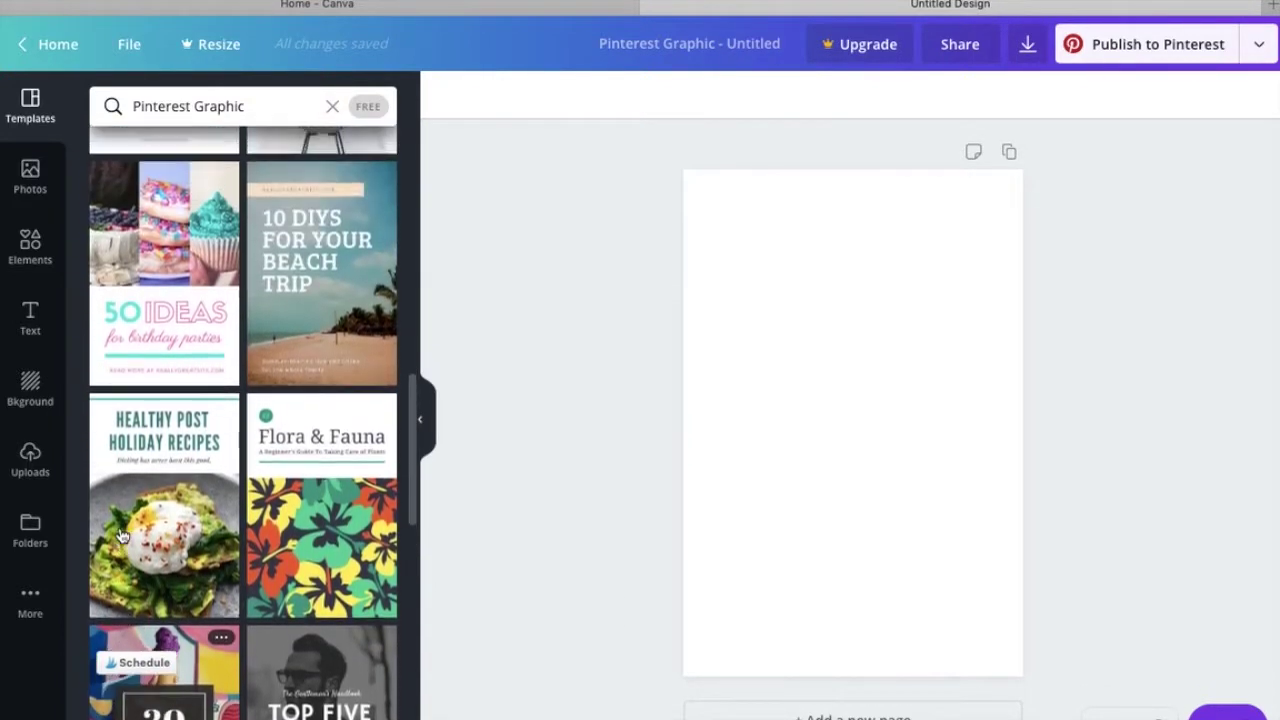
scroll(142, 420, down, 1)
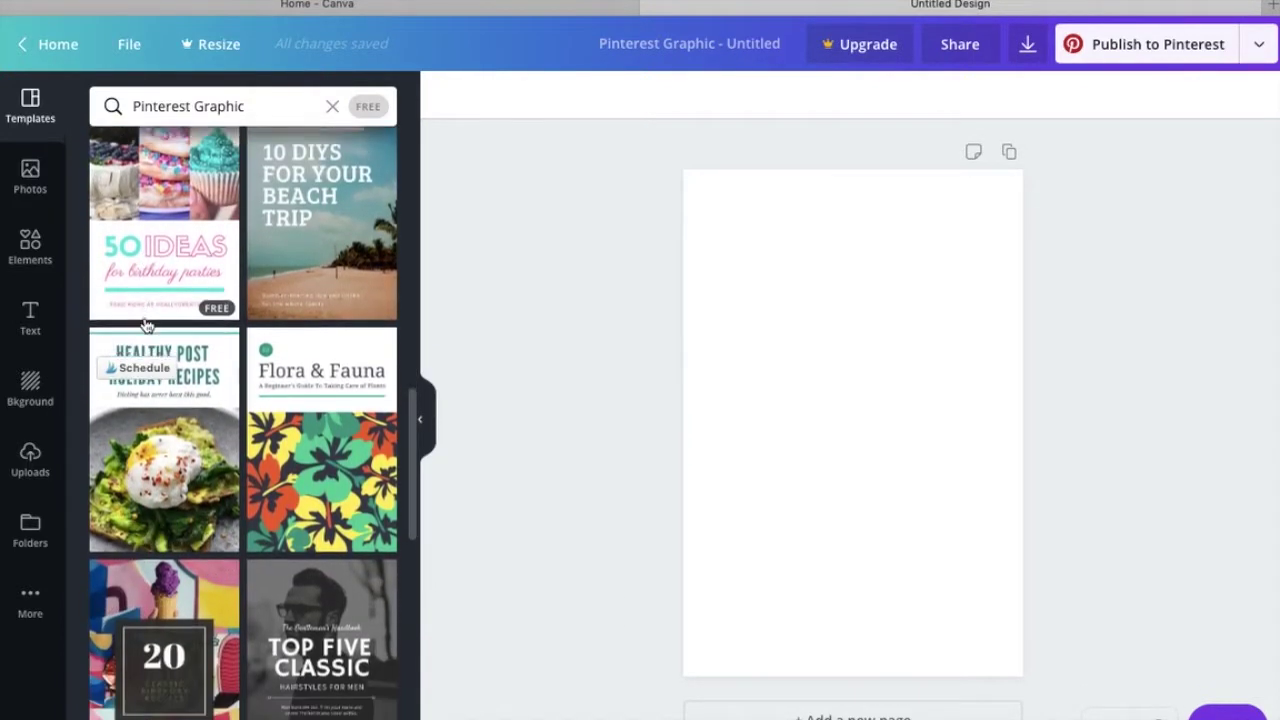
click(142, 435)
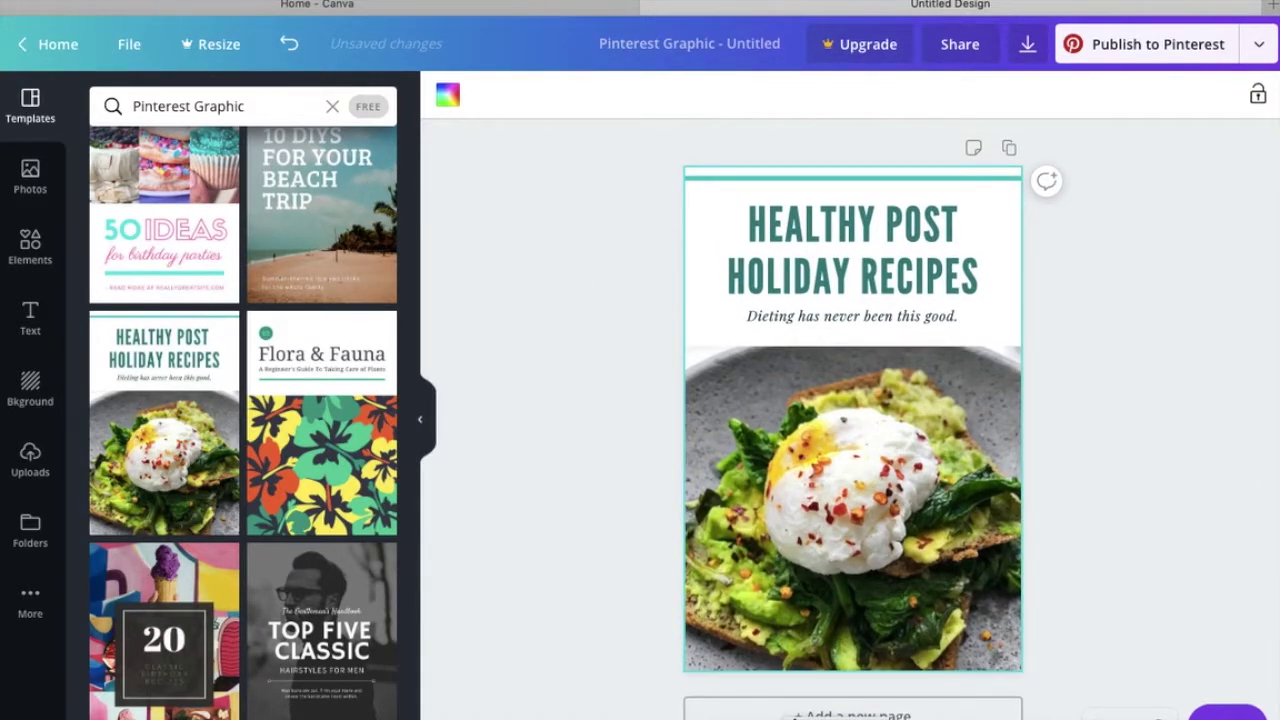
- Add a second page and apply the "50 Ideas for birthday parties" template to it
click(852, 714)
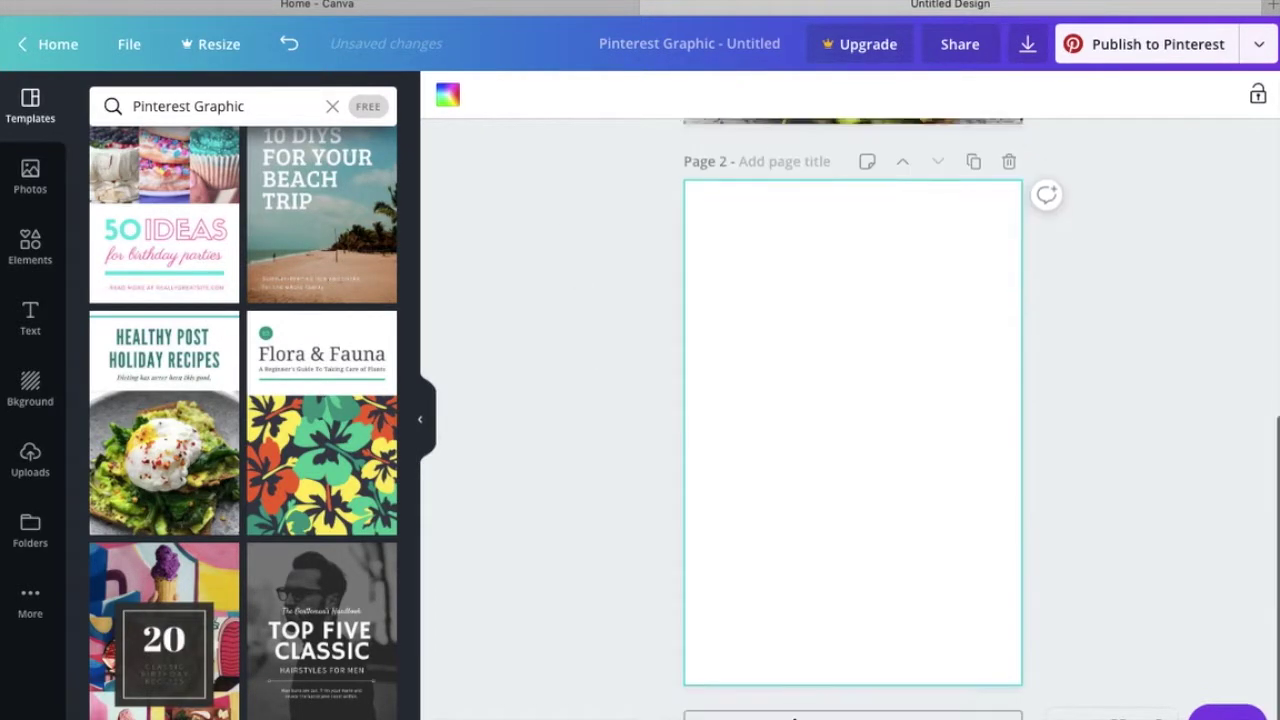
click(150, 246)
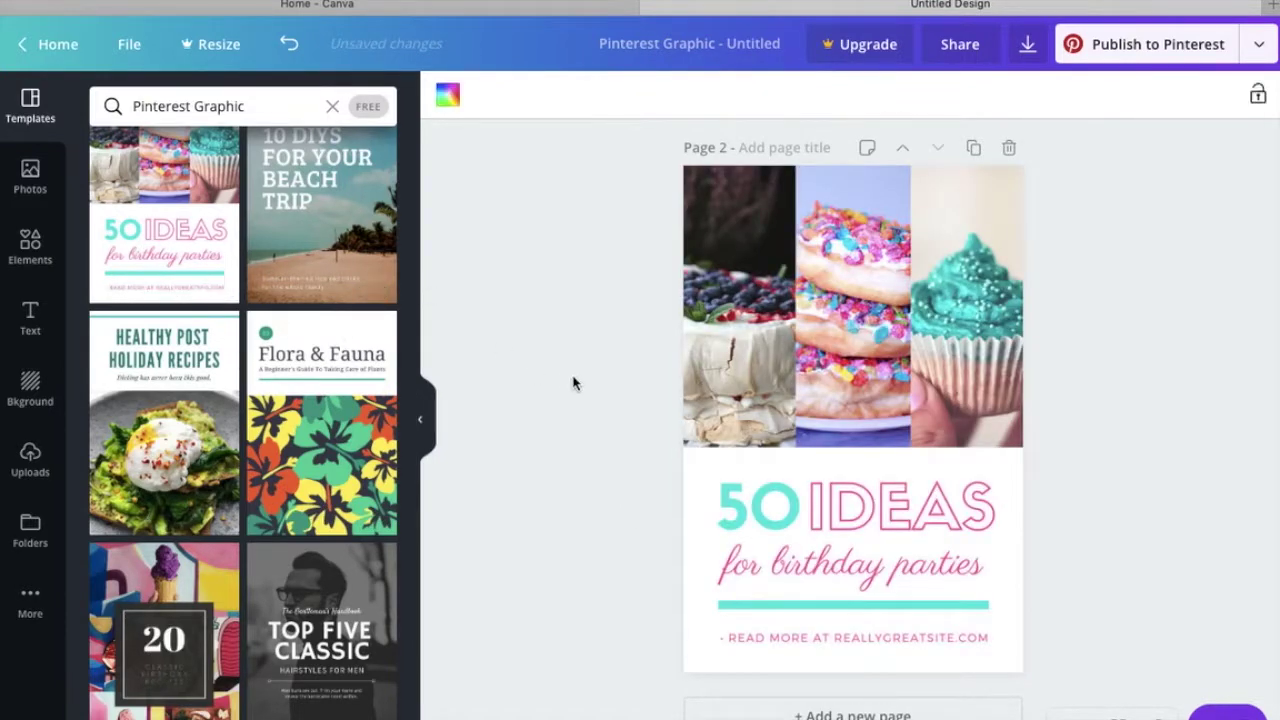
- Recolor the thin horizontal bar above the title on page 1 to #318e92
scroll(571, 380, up, 5)
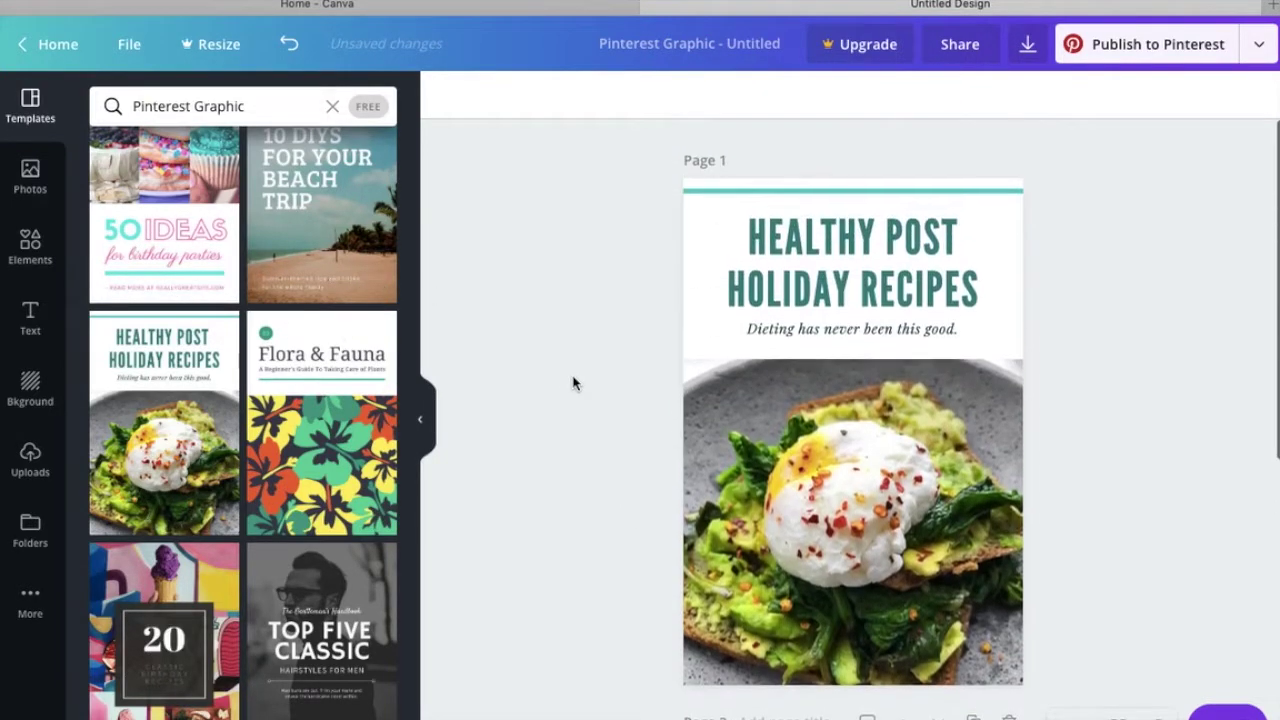
click(714, 189)
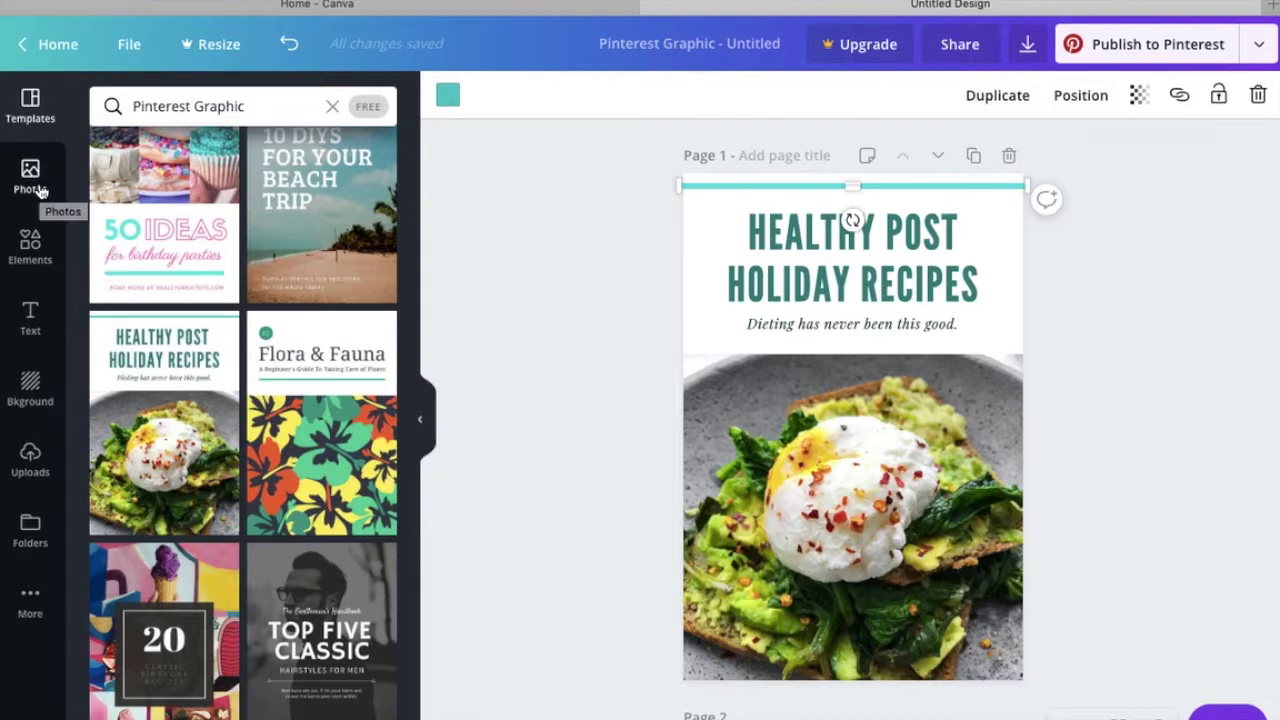
click(447, 95)
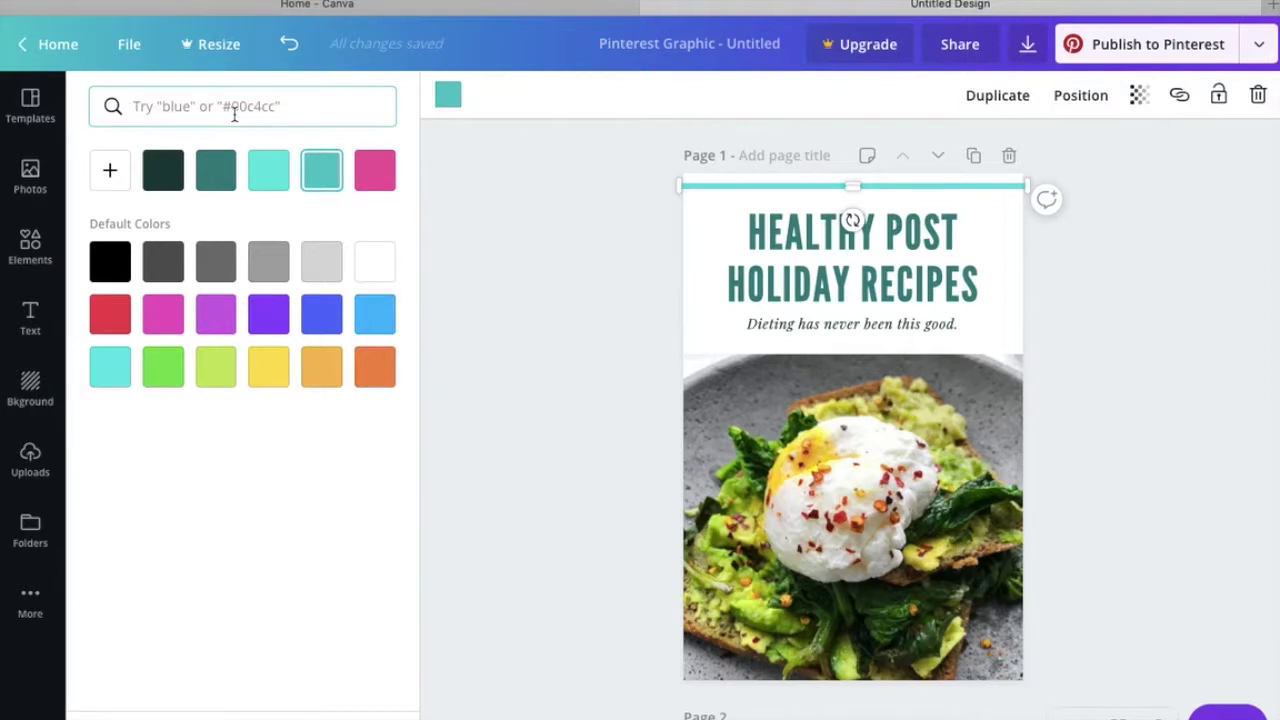
text(#318e92)
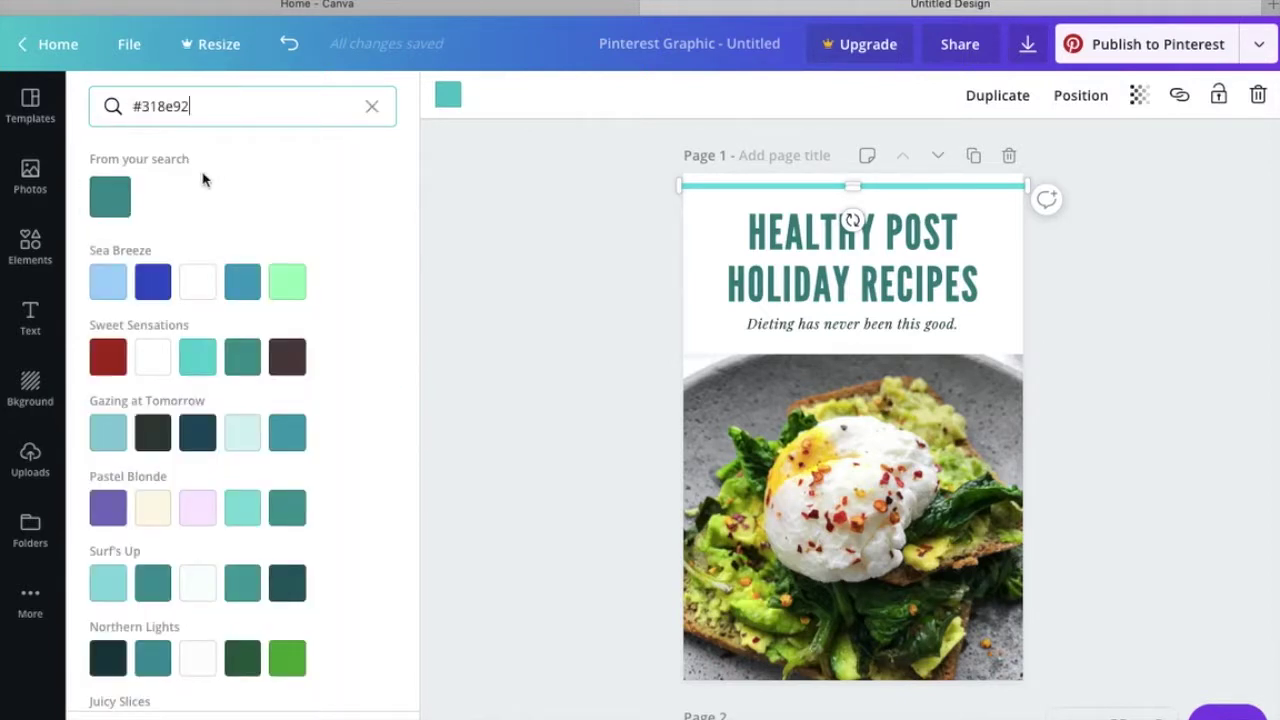
click(109, 196)
click(519, 305)
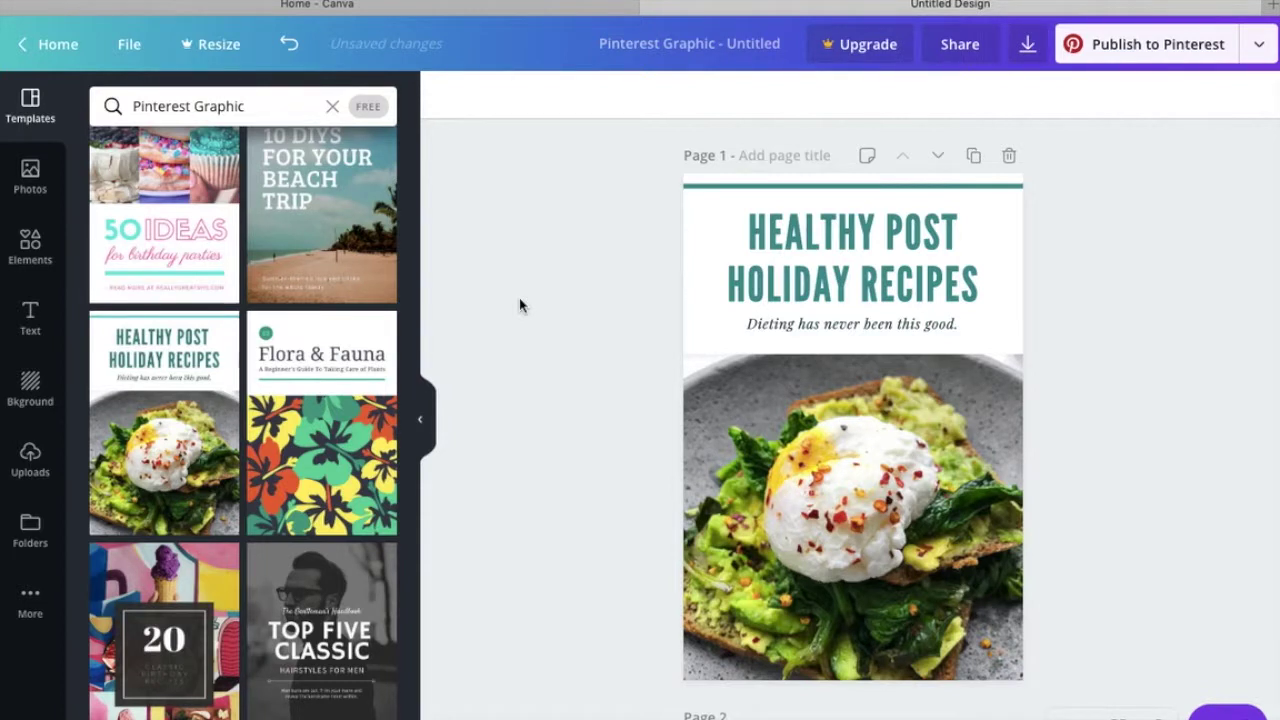
- Delete the whole grouped title and tagline text from page 1
click(804, 283)
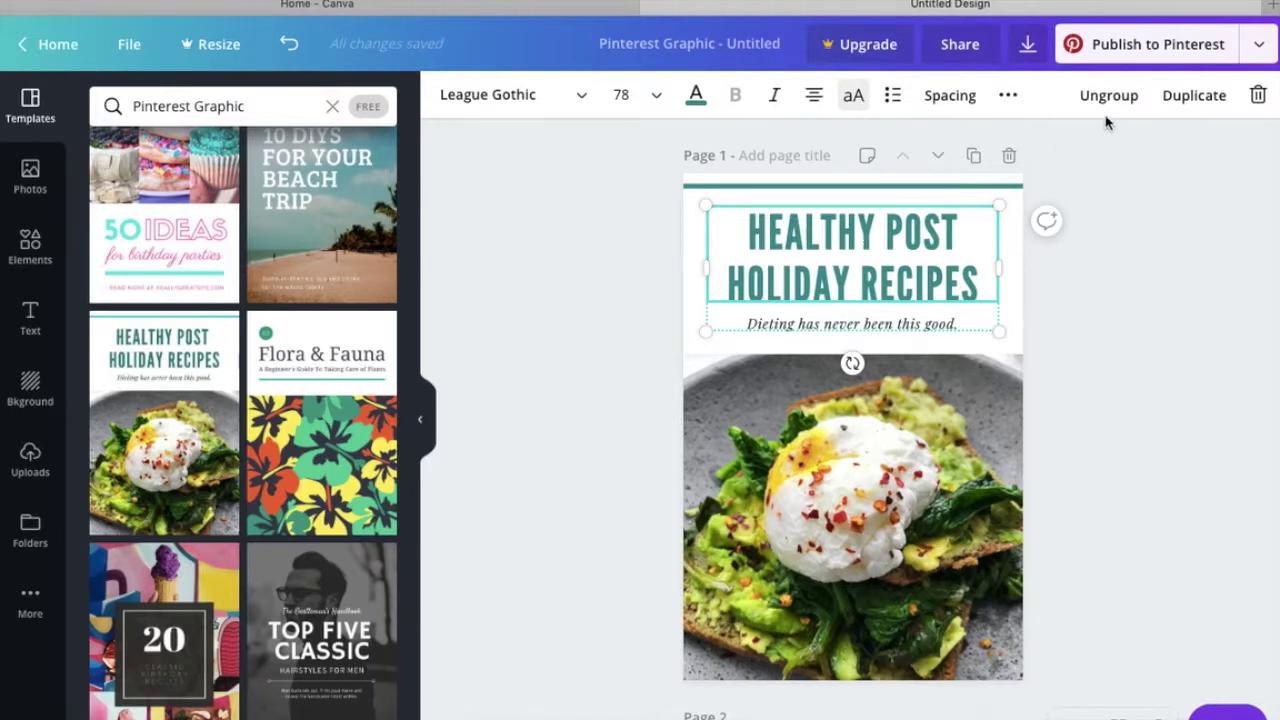
click(1258, 95)
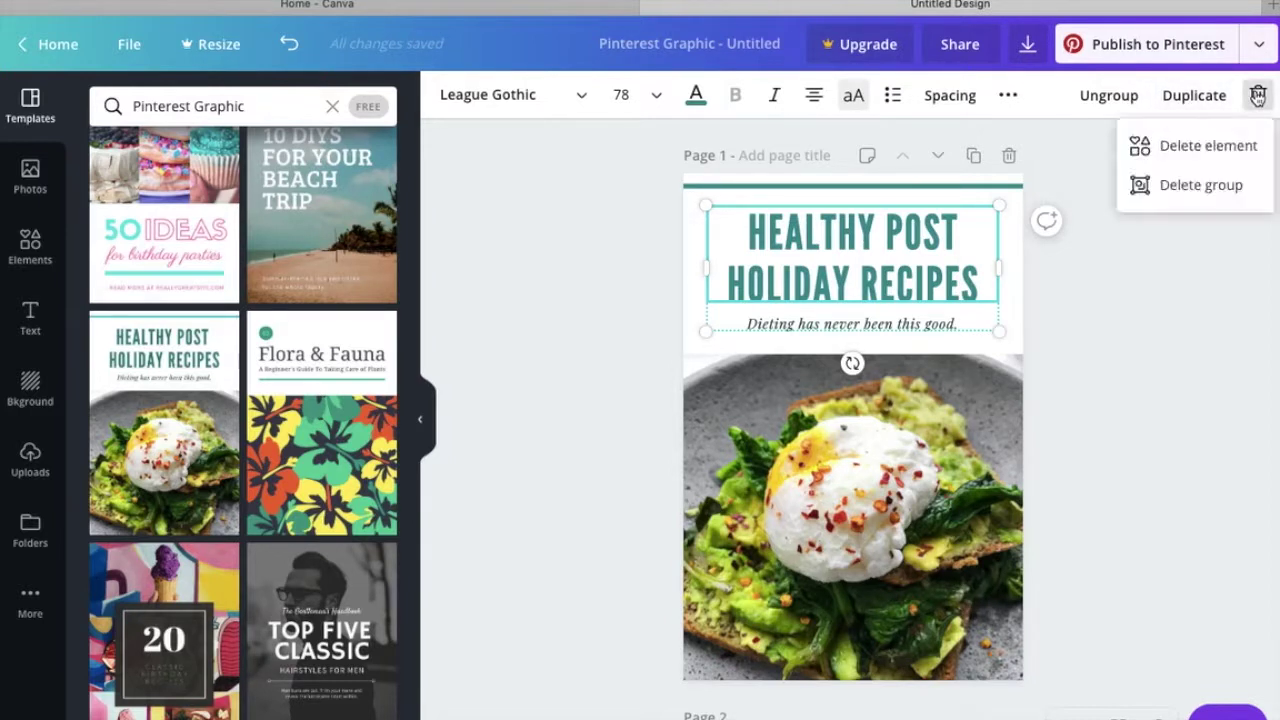
click(1180, 186)
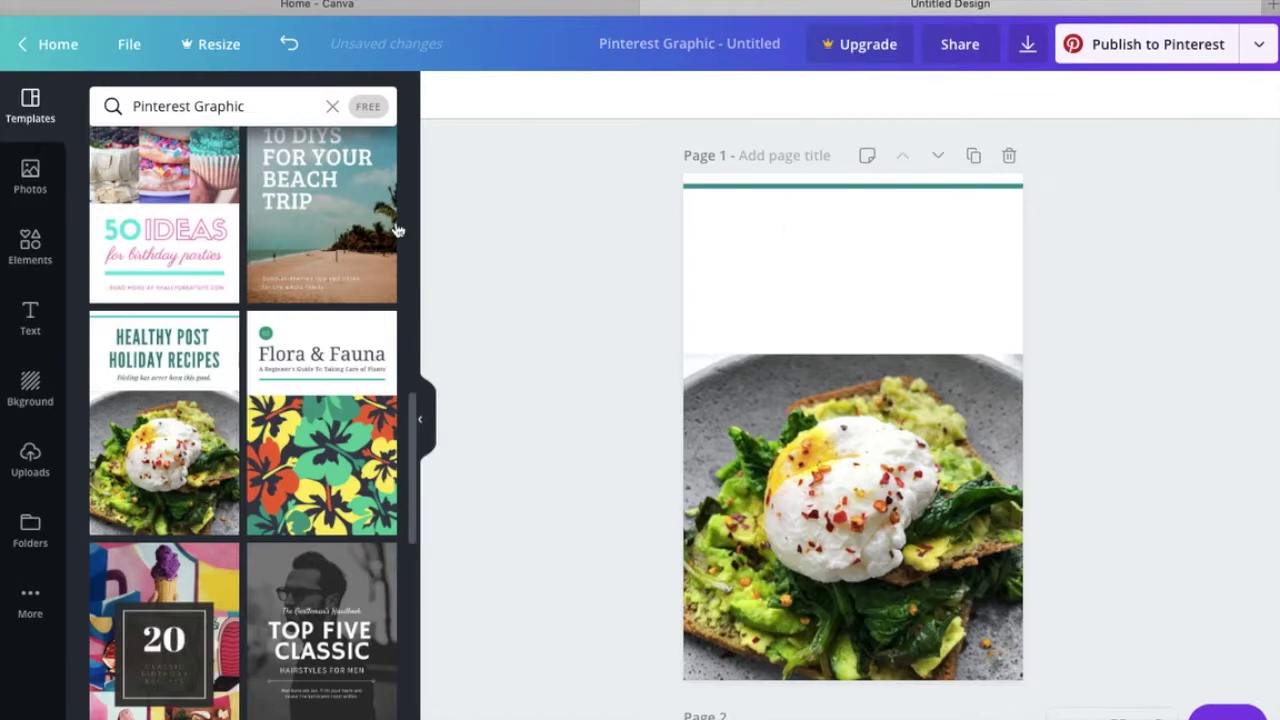
- Add two subheading text boxes to page 1 and place them one above the other in the white area above the photo
click(31, 318)
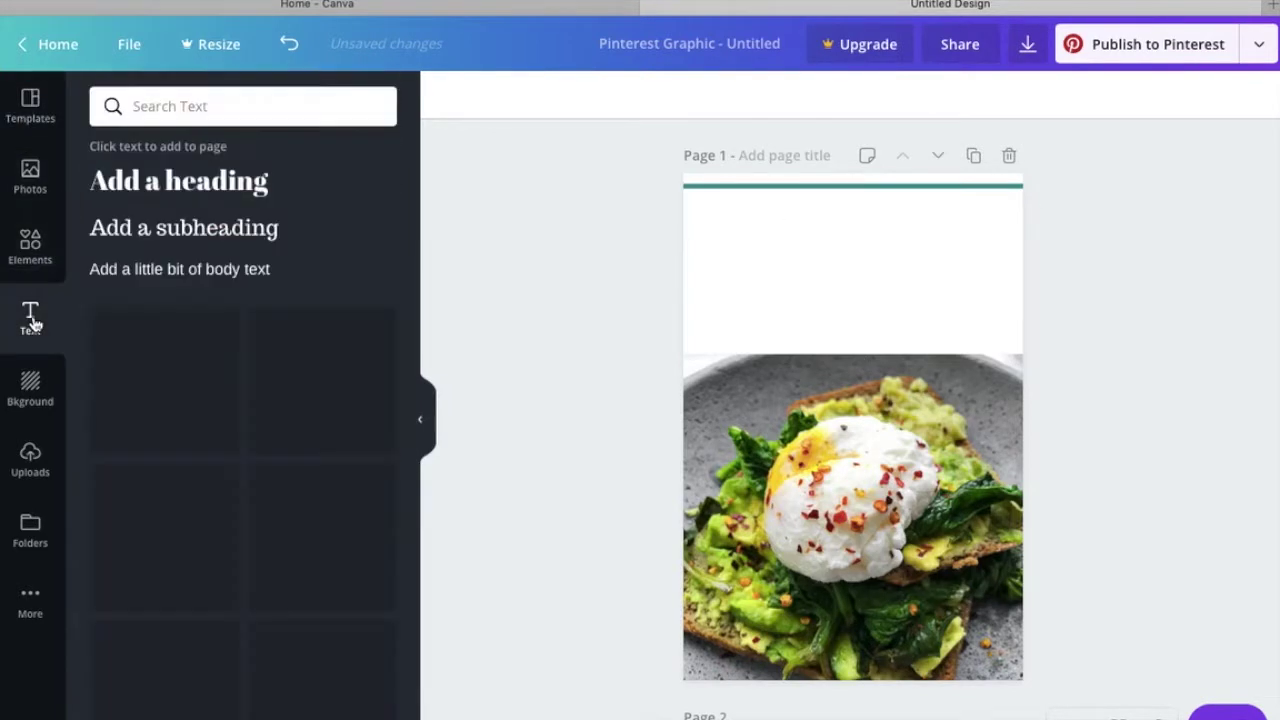
click(152, 231)
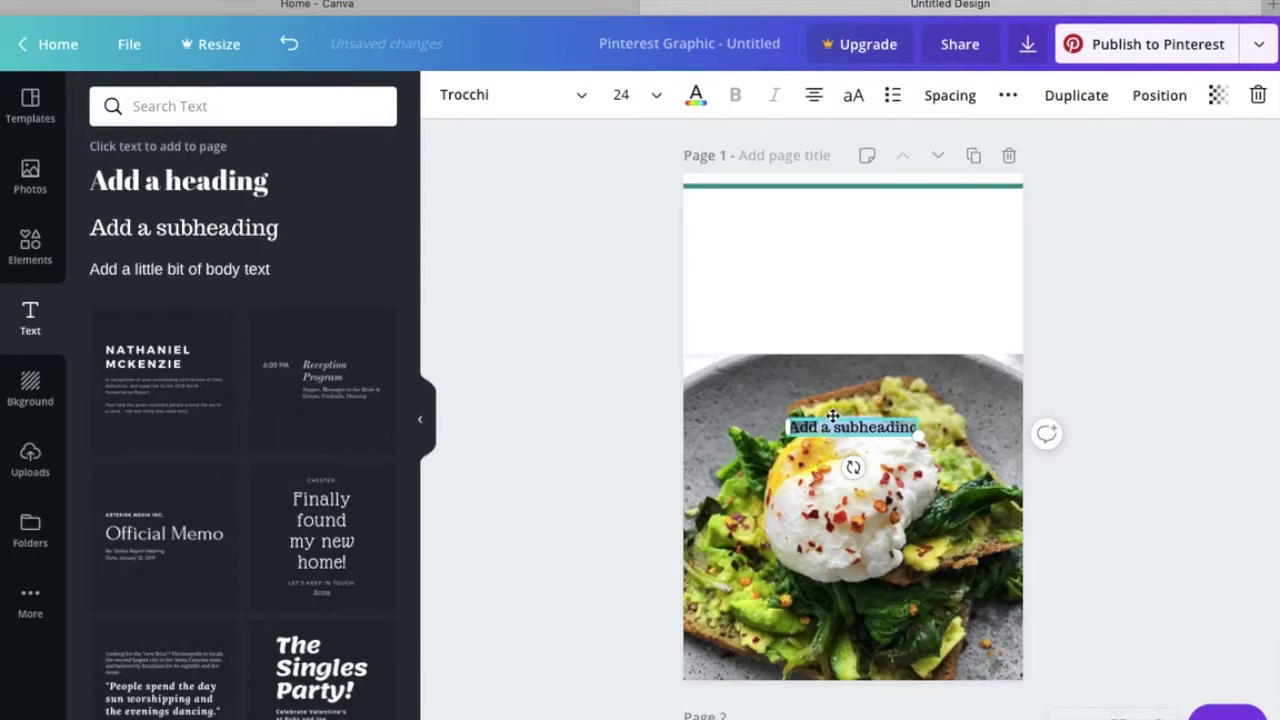
drag(832, 403, 820, 192)
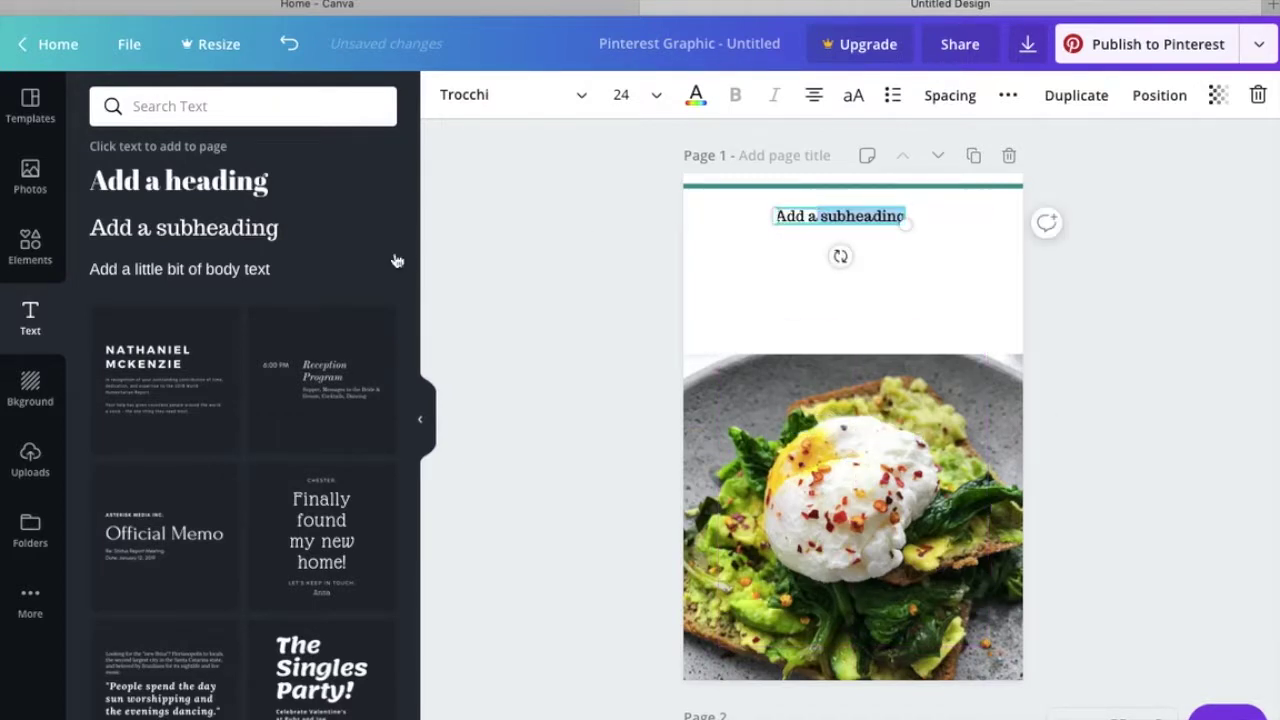
click(190, 236)
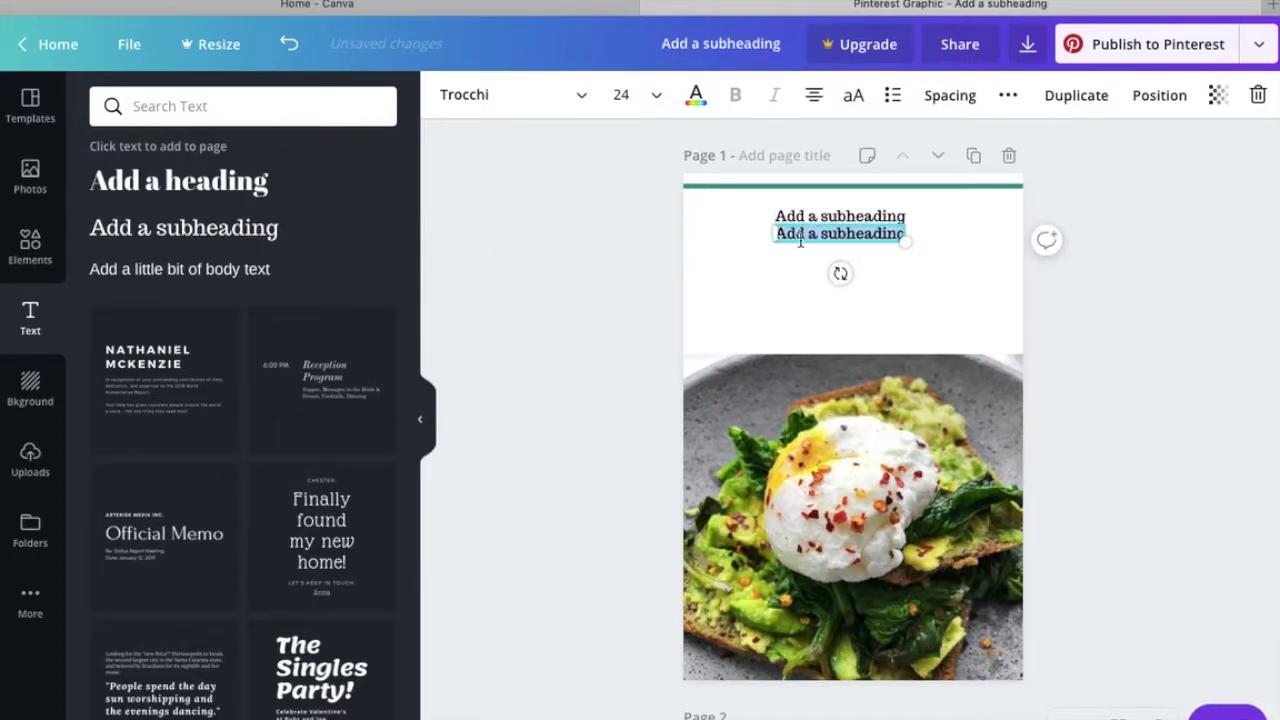
drag(829, 225, 829, 275)
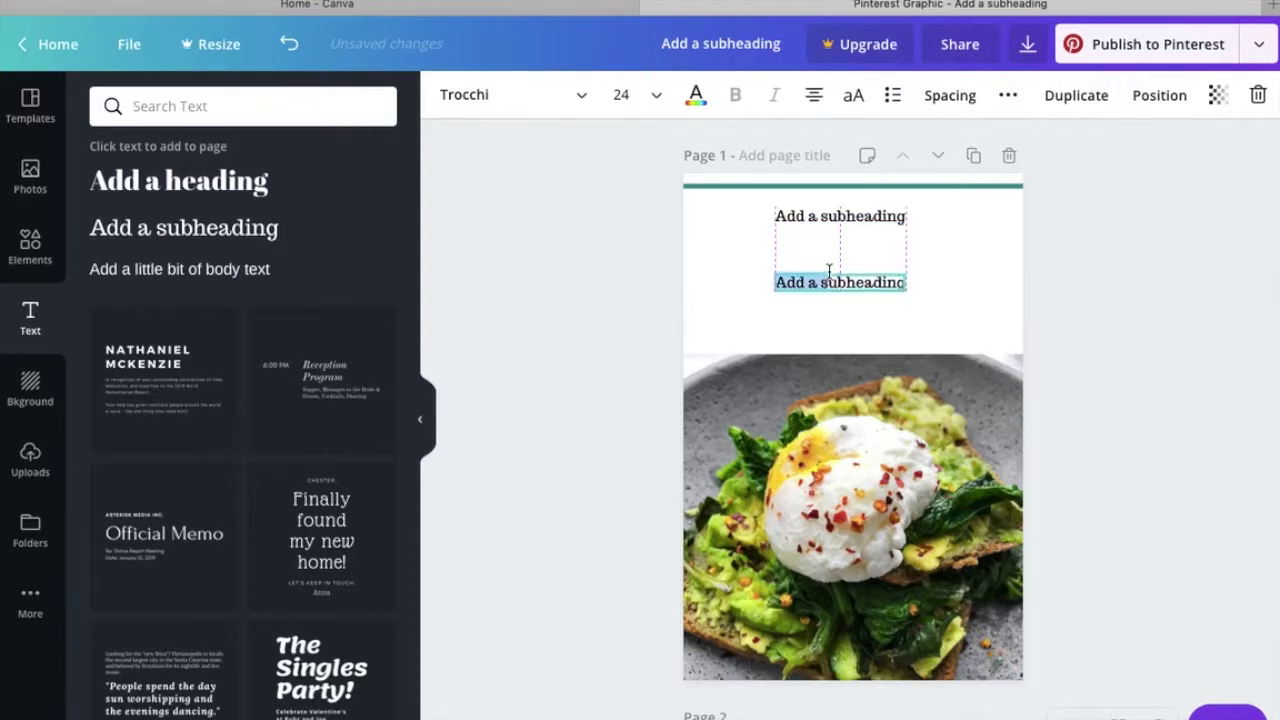
- Set the upper subheading's font to Aileron Heavy
click(829, 214)
triple_click(823, 217)
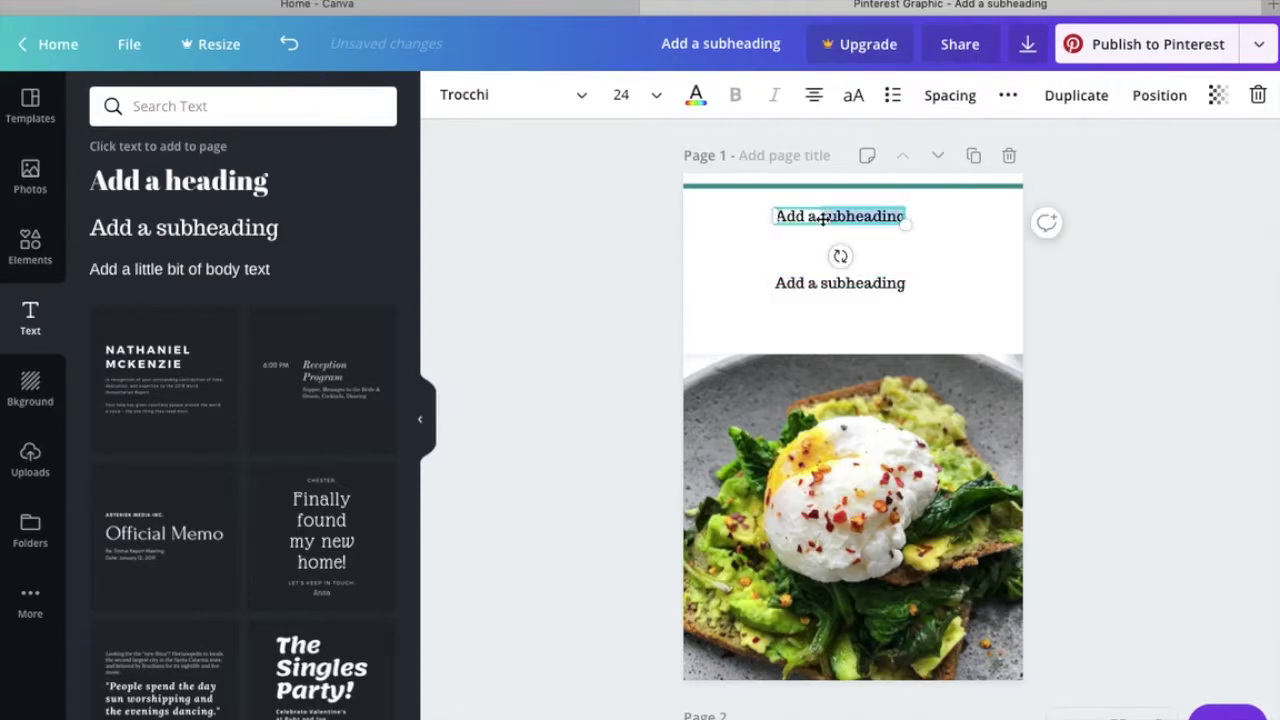
click(580, 101)
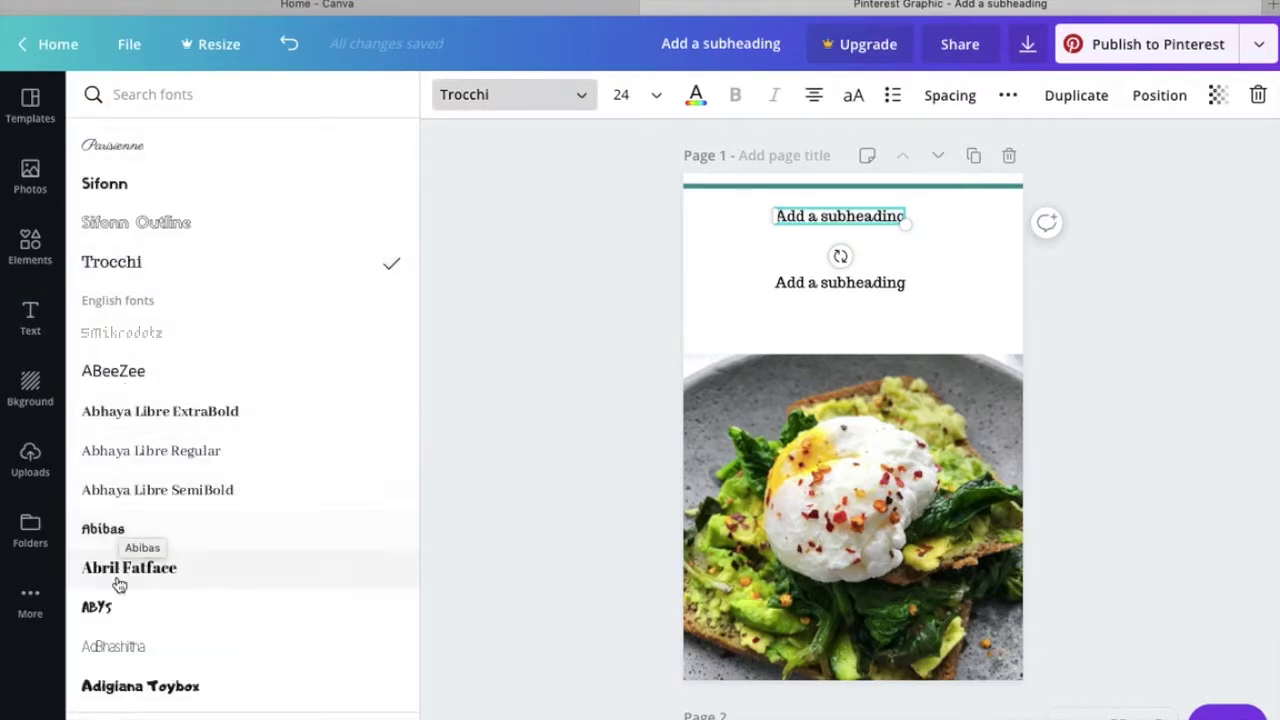
text(ail)
click(134, 144)
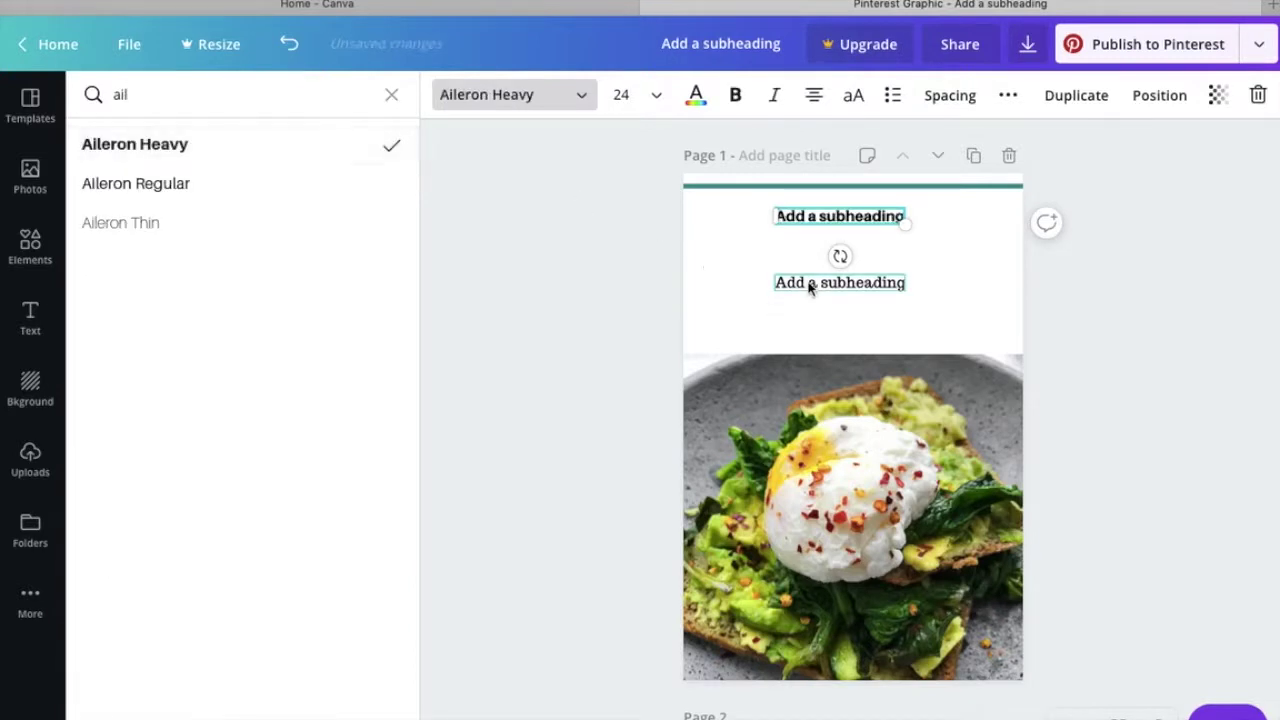
- Set the lower subheading's font to Homemade Apple
click(812, 282)
click(180, 93)
text(home)
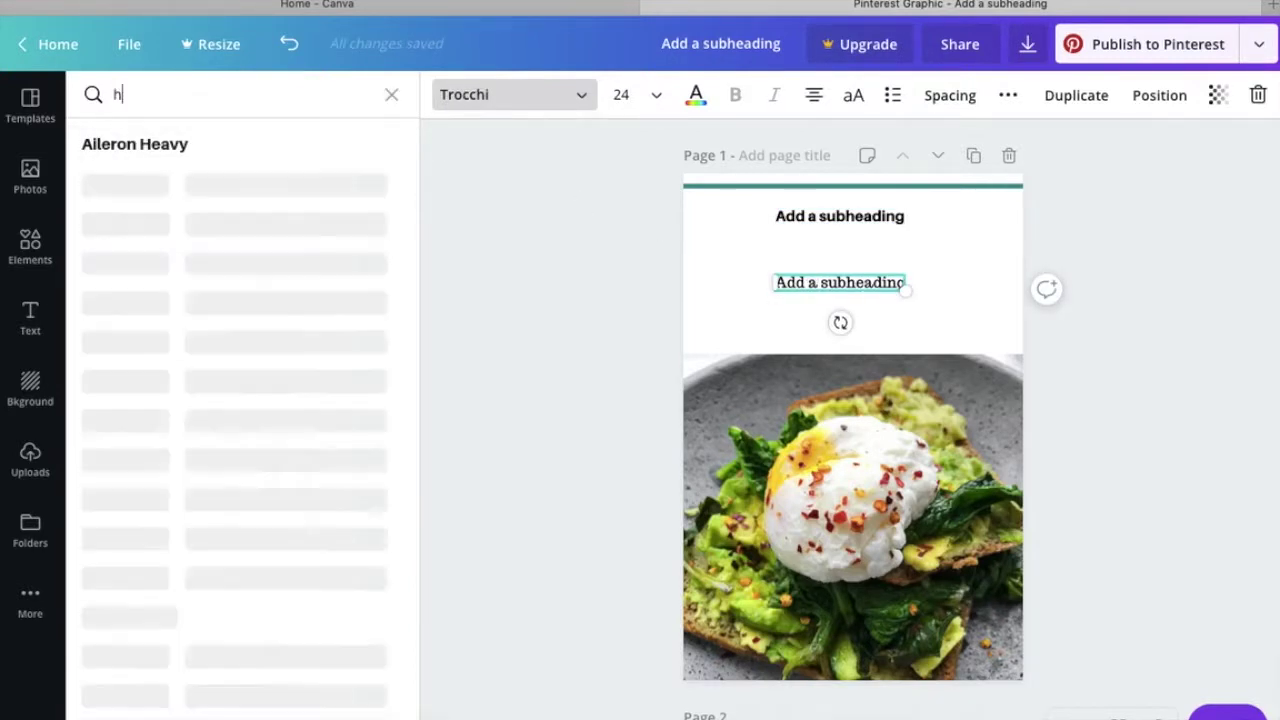
click(158, 144)
click(698, 312)
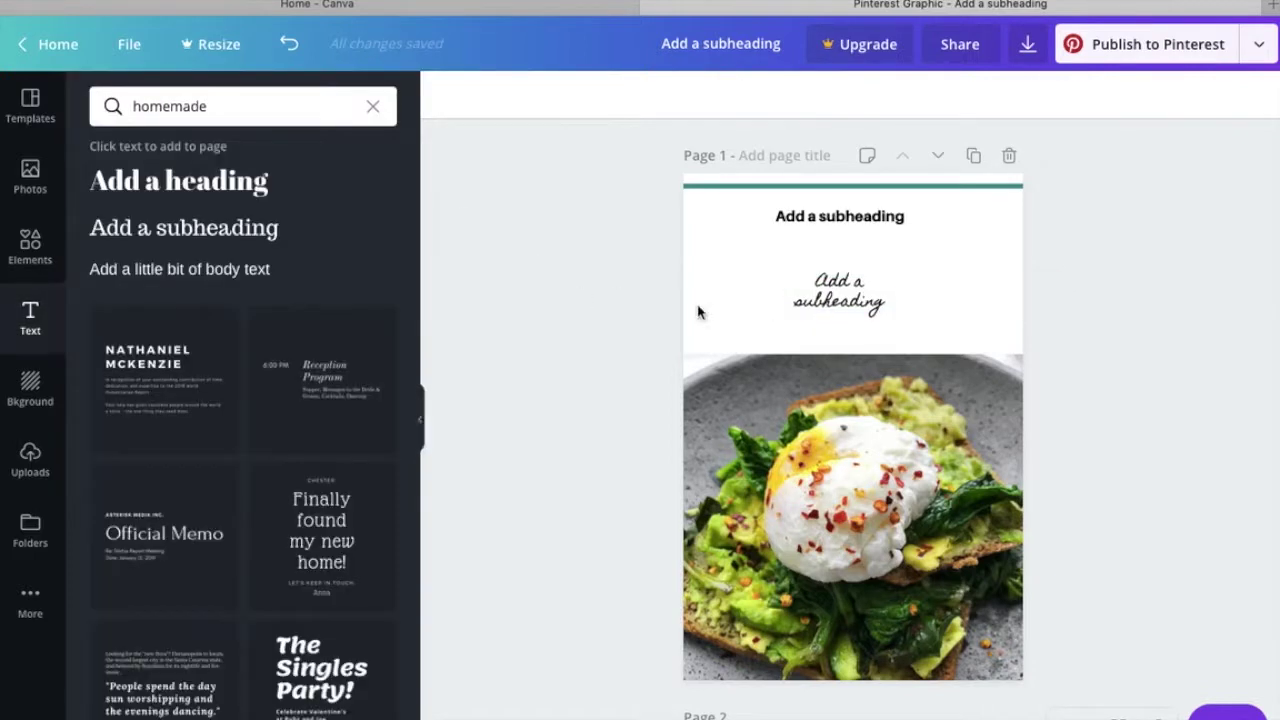
- Enlarge both subheadings and widen their text boxes to about the page width, with the script one at size 36.7
click(838, 292)
drag(772, 294, 683, 294)
drag(935, 290, 1022, 290)
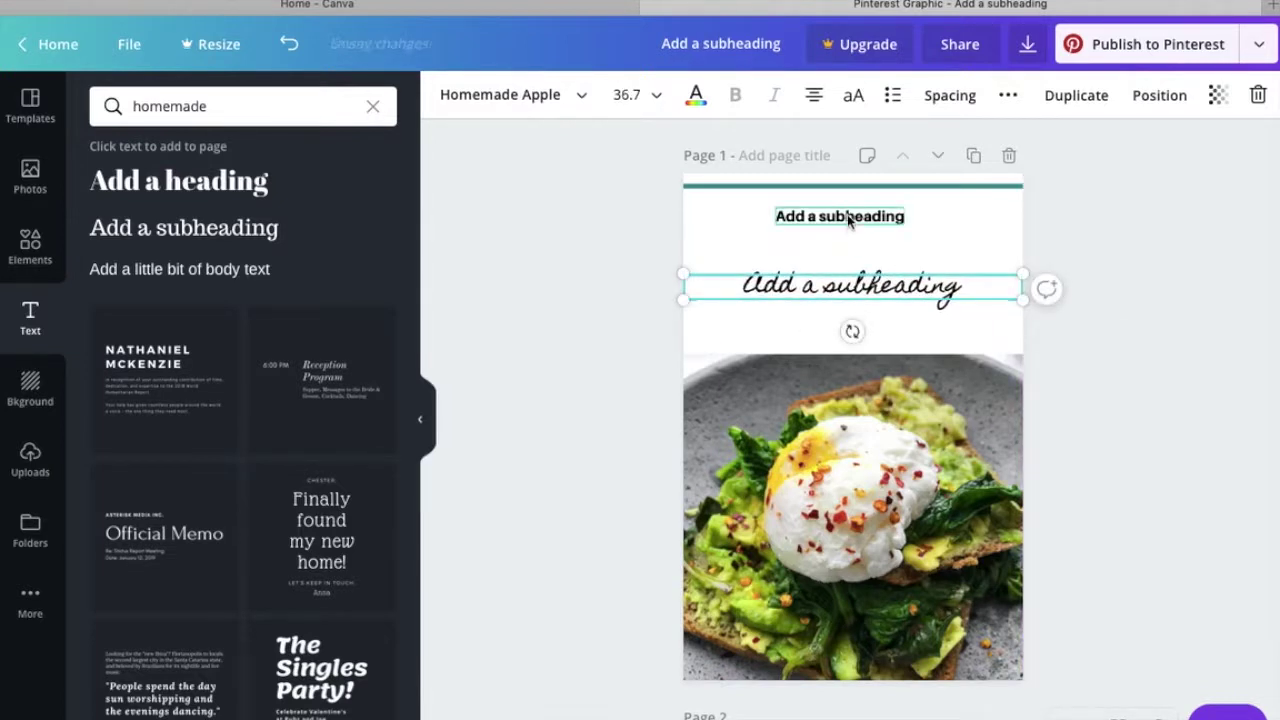
click(848, 220)
drag(772, 216, 684, 217)
drag(912, 224, 1015, 223)
click(1098, 404)
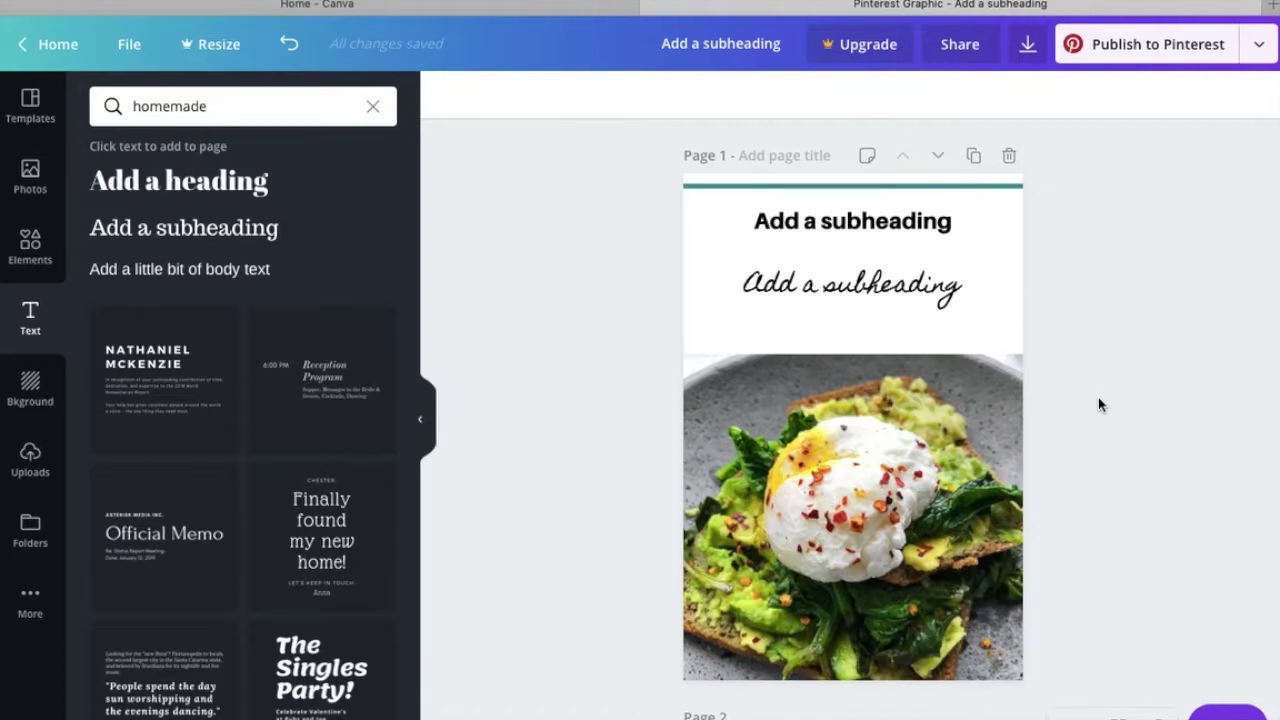
- Move the egg toast photo up to just beneath the script subheading, leaving a white strip at the page's bottom edge
click(927, 527)
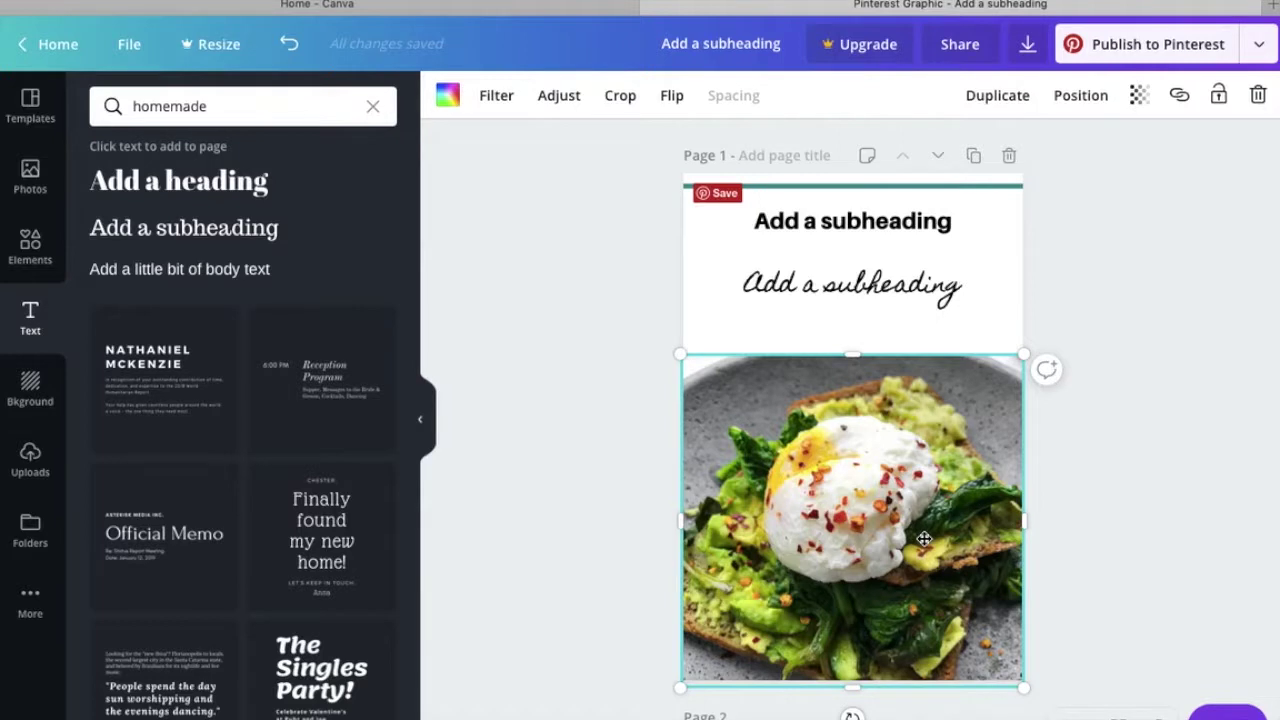
drag(886, 623, 889, 586)
click(546, 354)
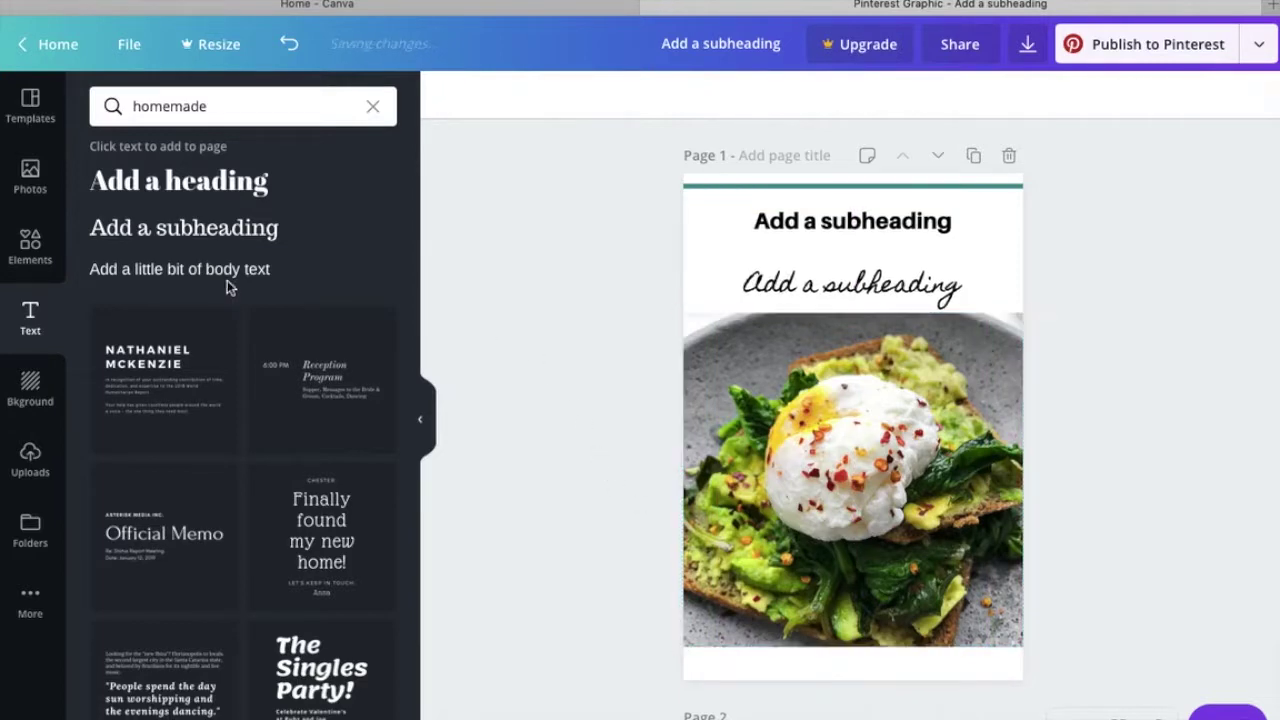
- Add a square shape and reshape it into a thin bar spanning the full width of page 1's bottom edge
click(42, 248)
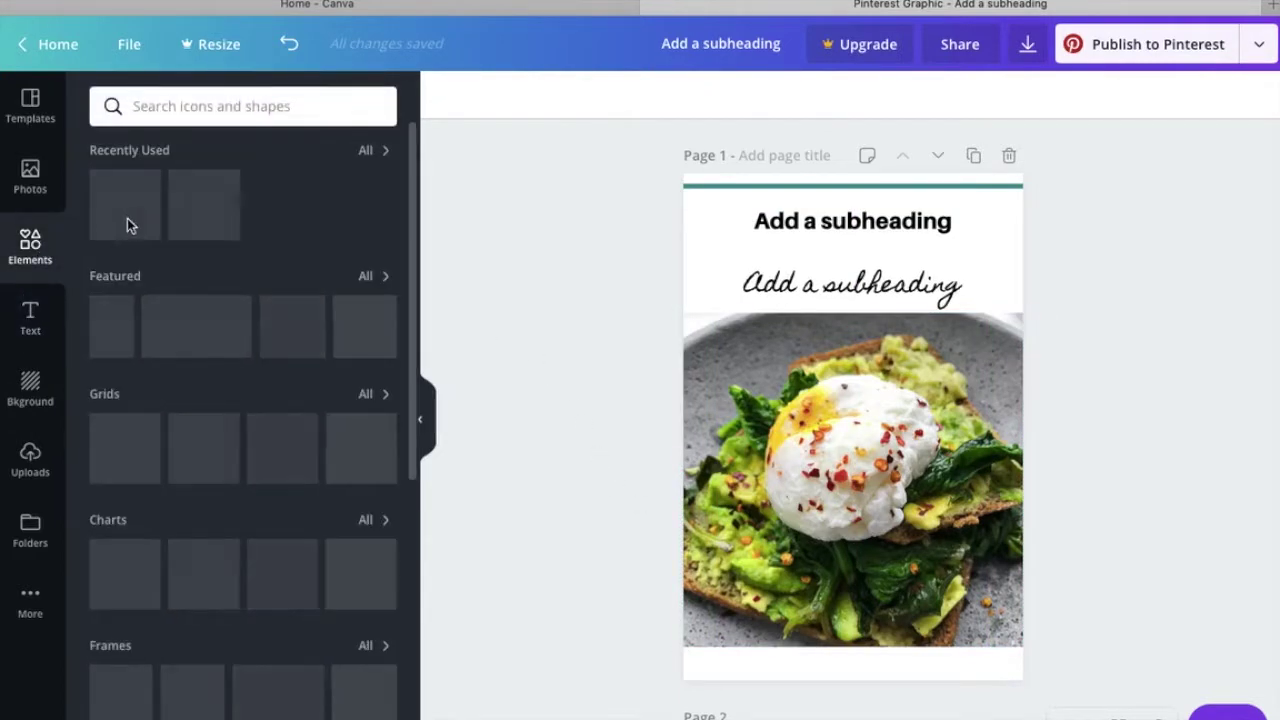
click(118, 216)
drag(845, 507, 813, 624)
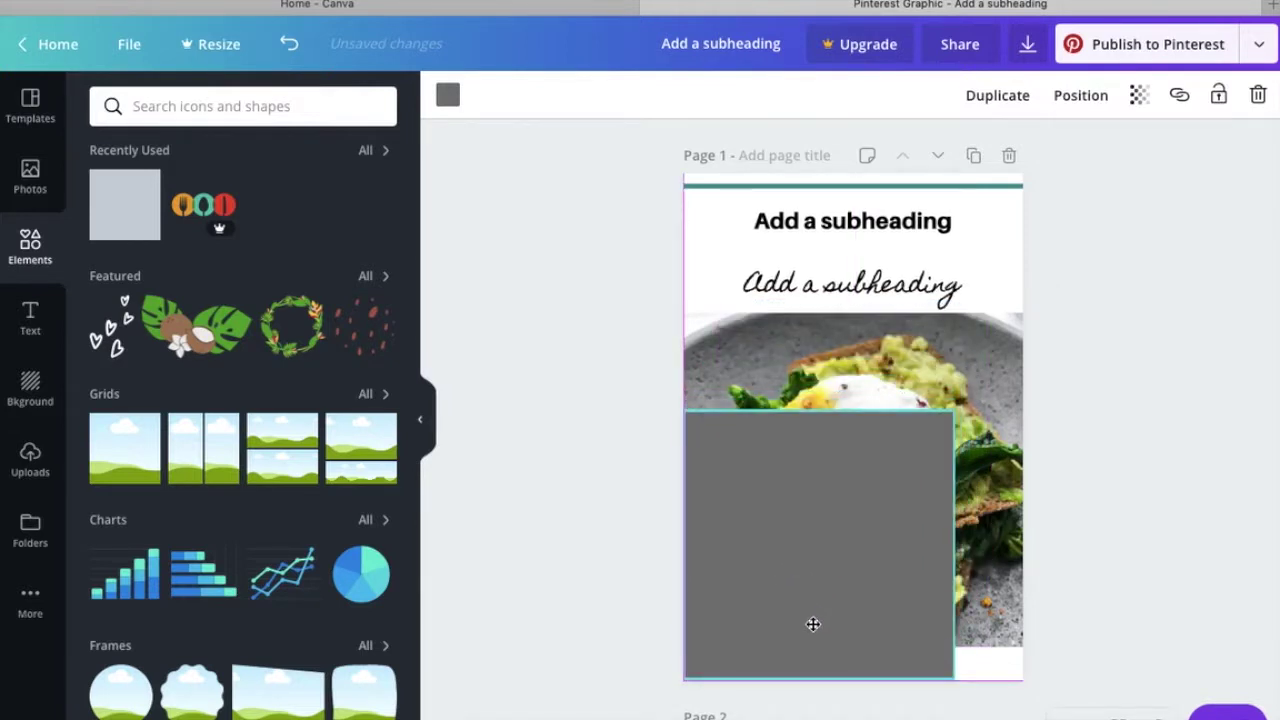
drag(819, 412, 822, 640)
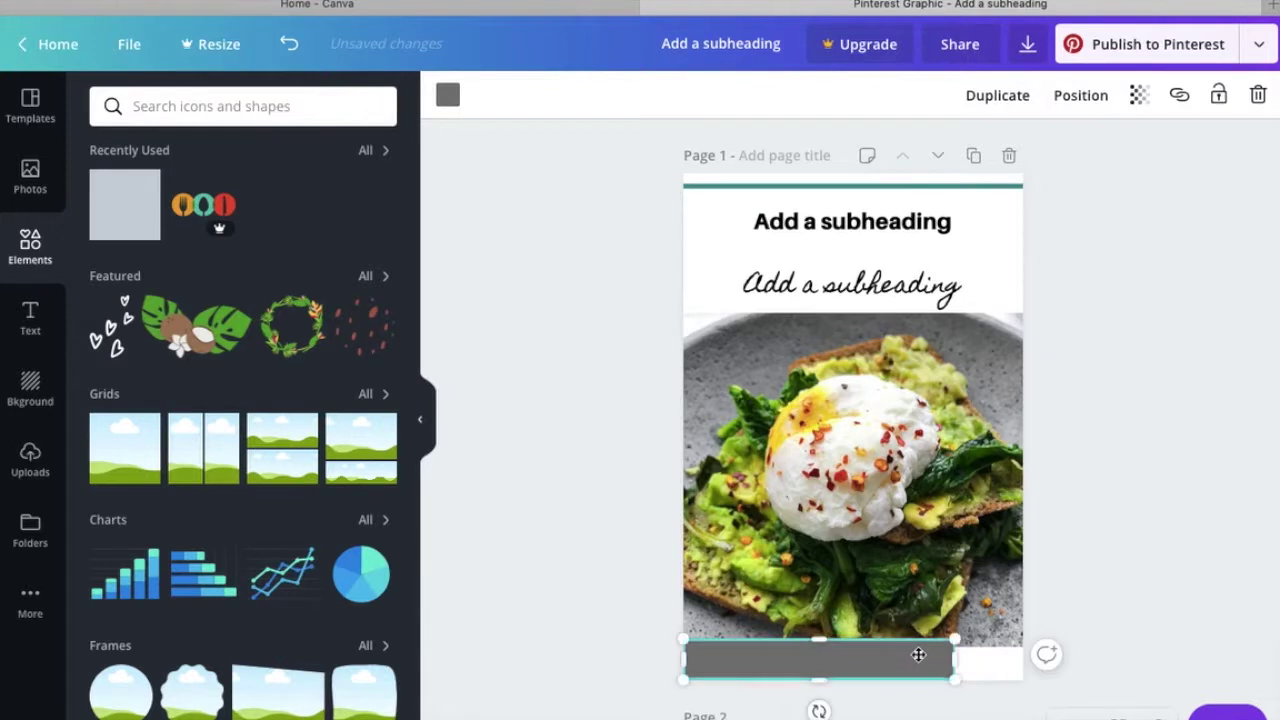
drag(1000, 659, 1022, 660)
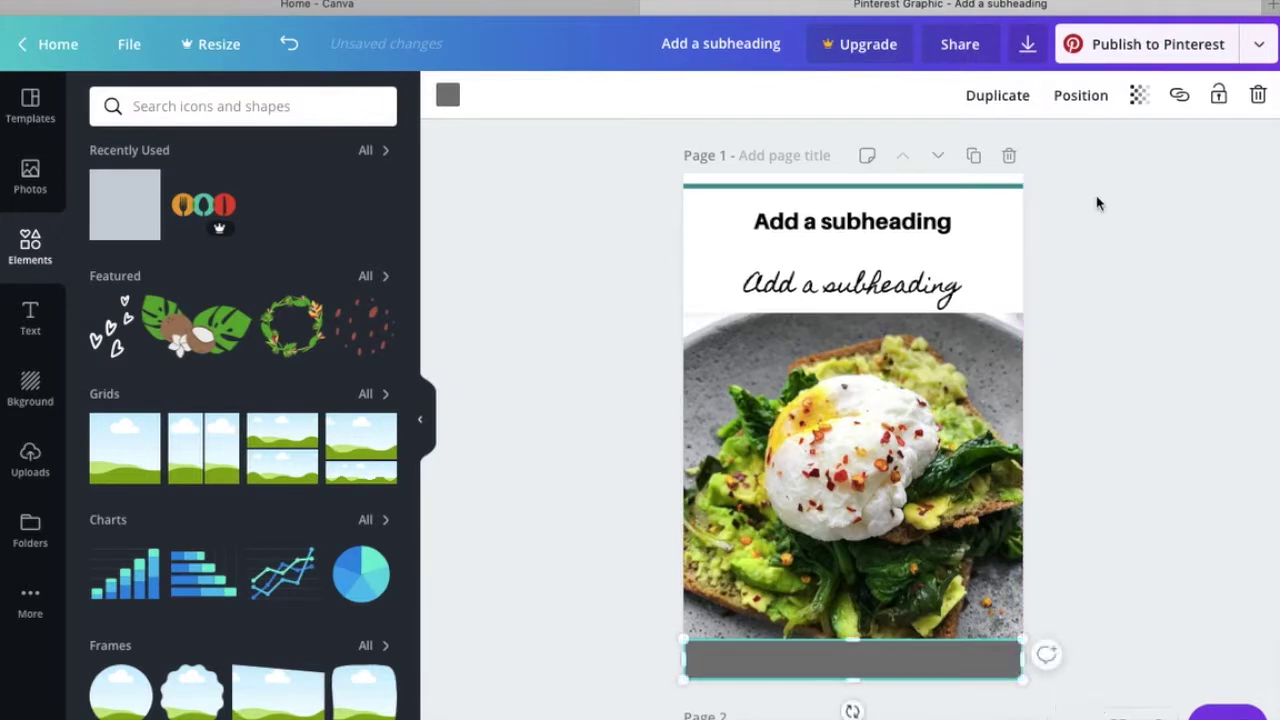
- Send the gray bottom bar backward behind the photo and keep the bar selected
click(1077, 97)
click(1020, 154)
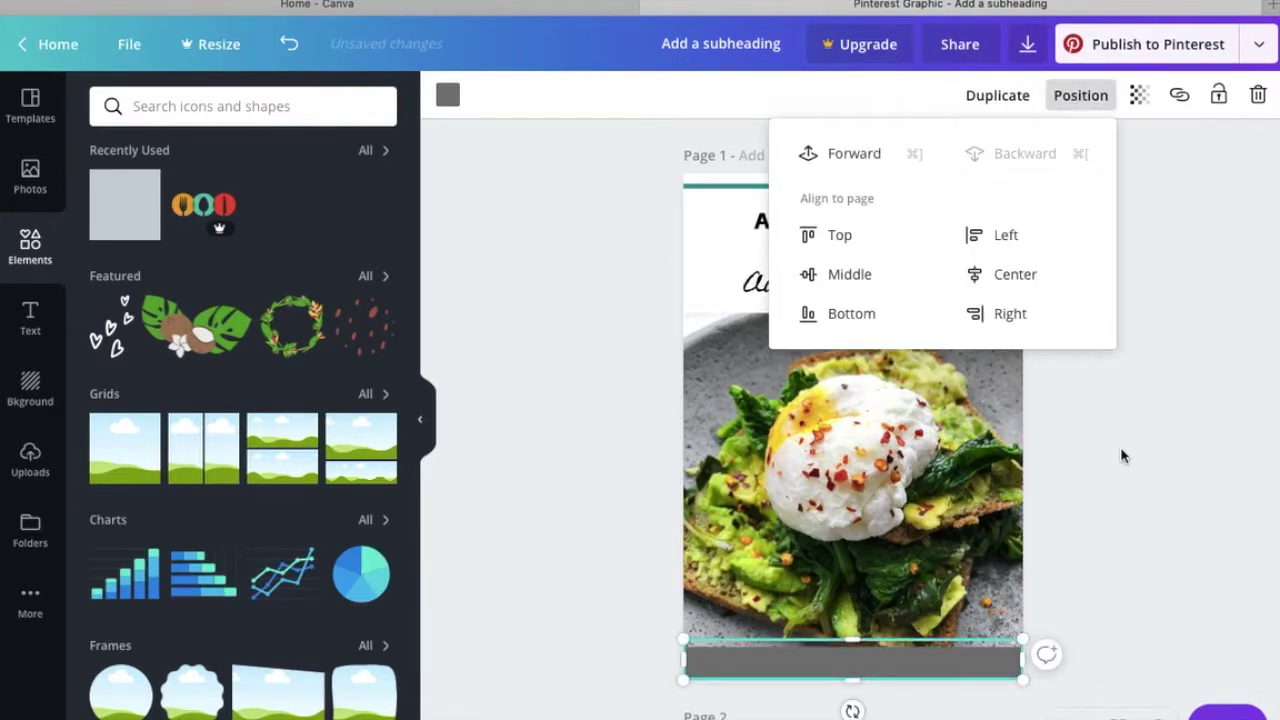
click(1122, 513)
click(808, 660)
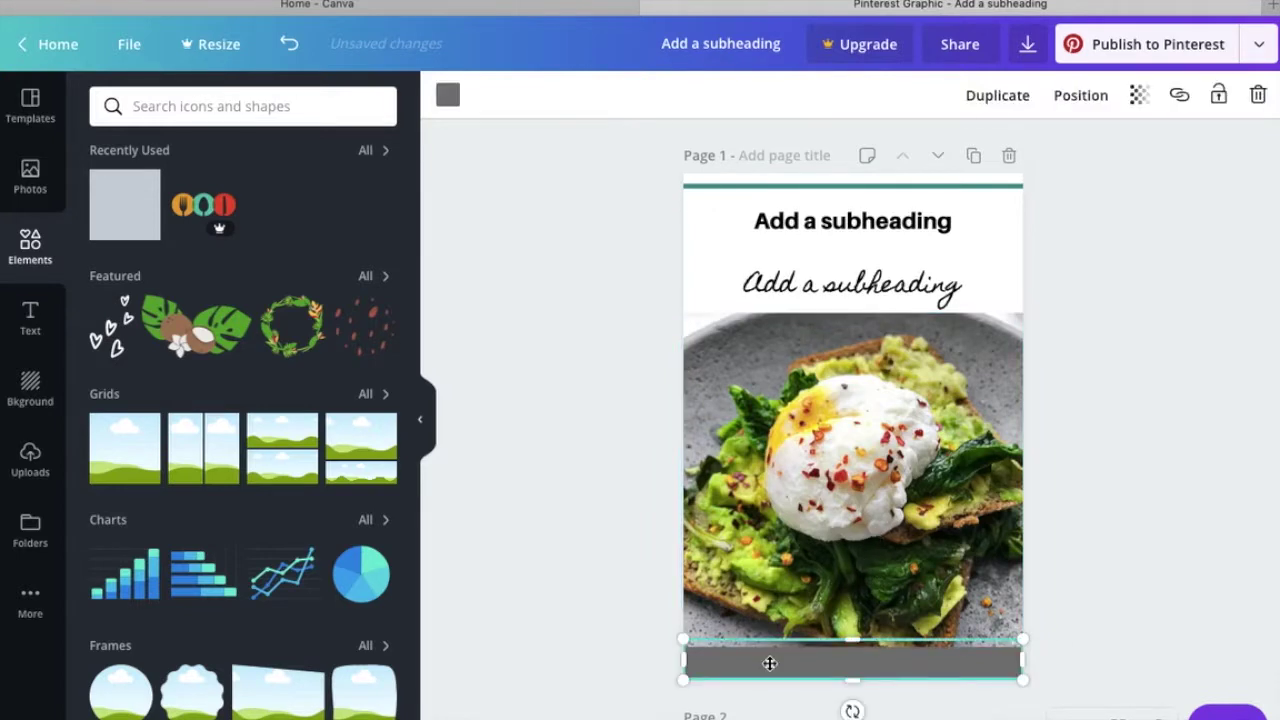
- Recolor the gray bottom bar with the dark teal brand color and place a line of body text on it
click(448, 96)
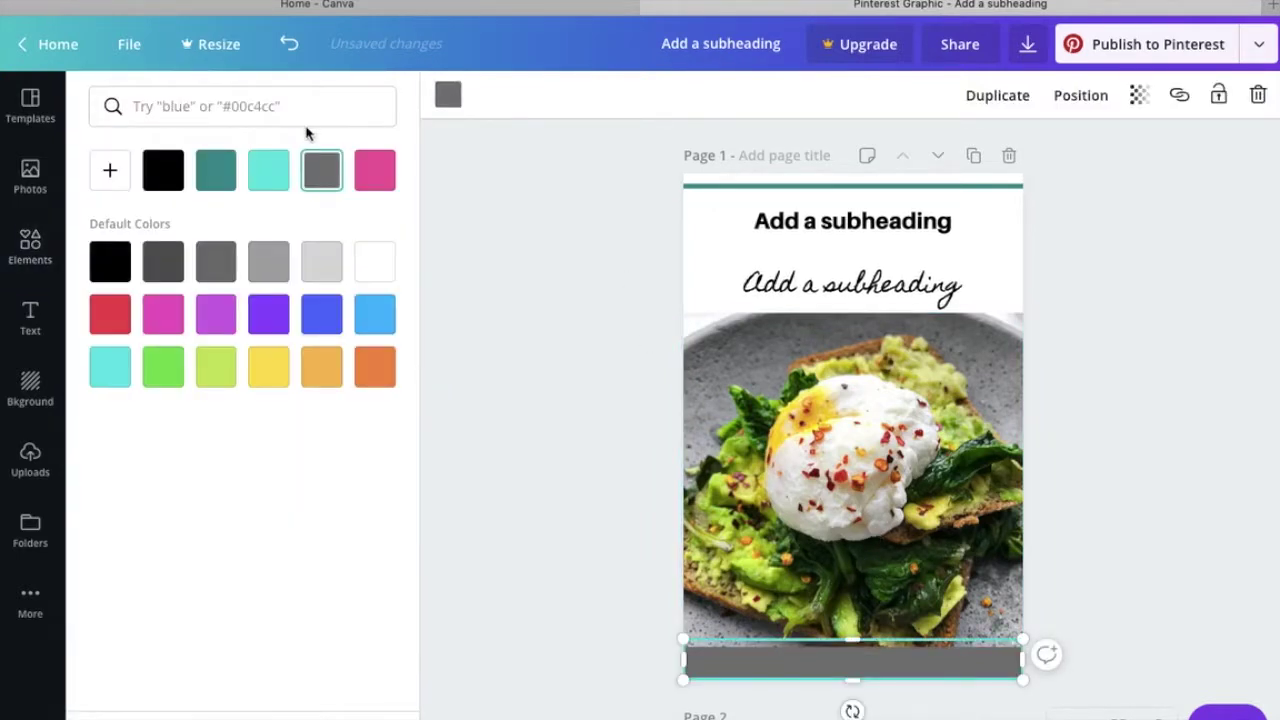
click(215, 170)
click(30, 318)
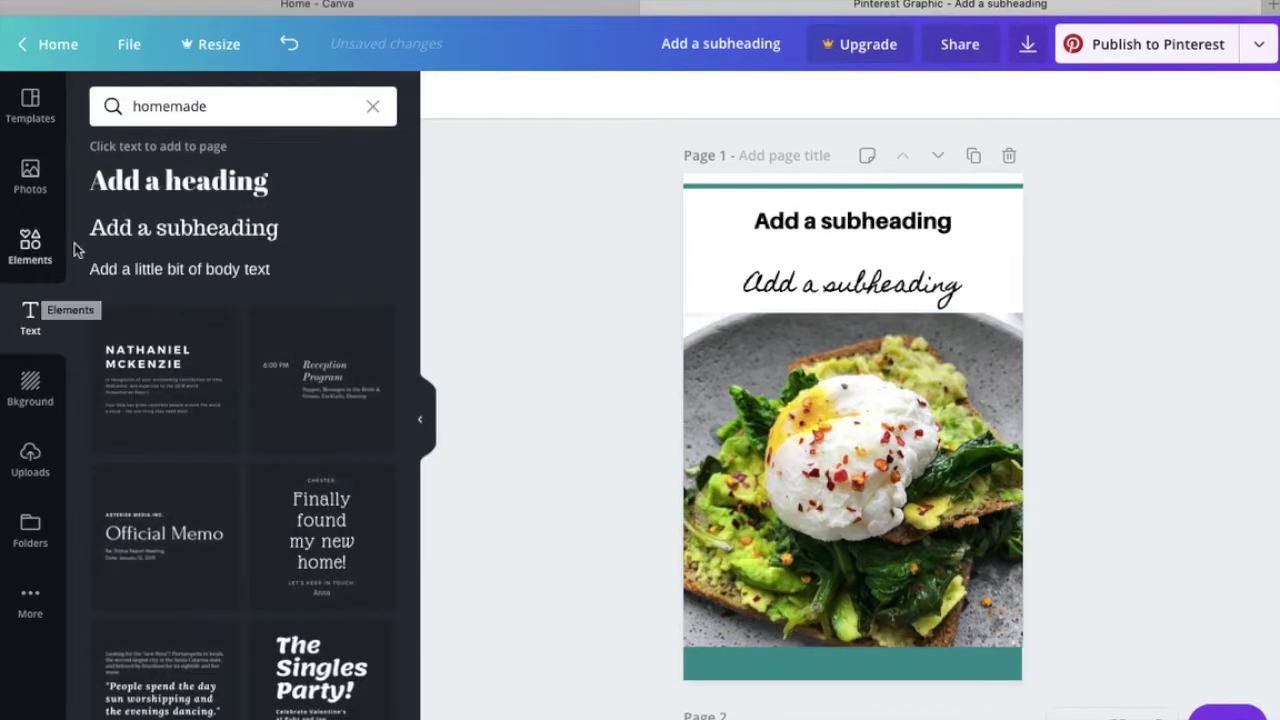
click(150, 268)
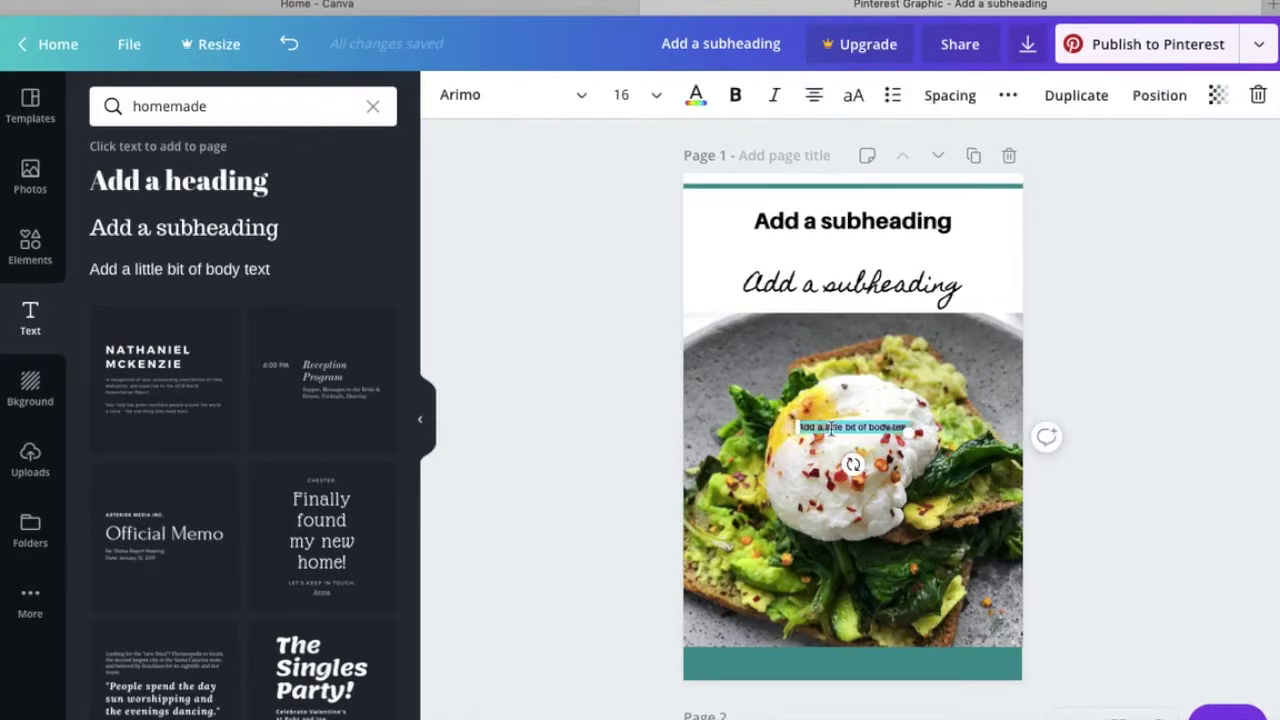
drag(840, 424, 834, 660)
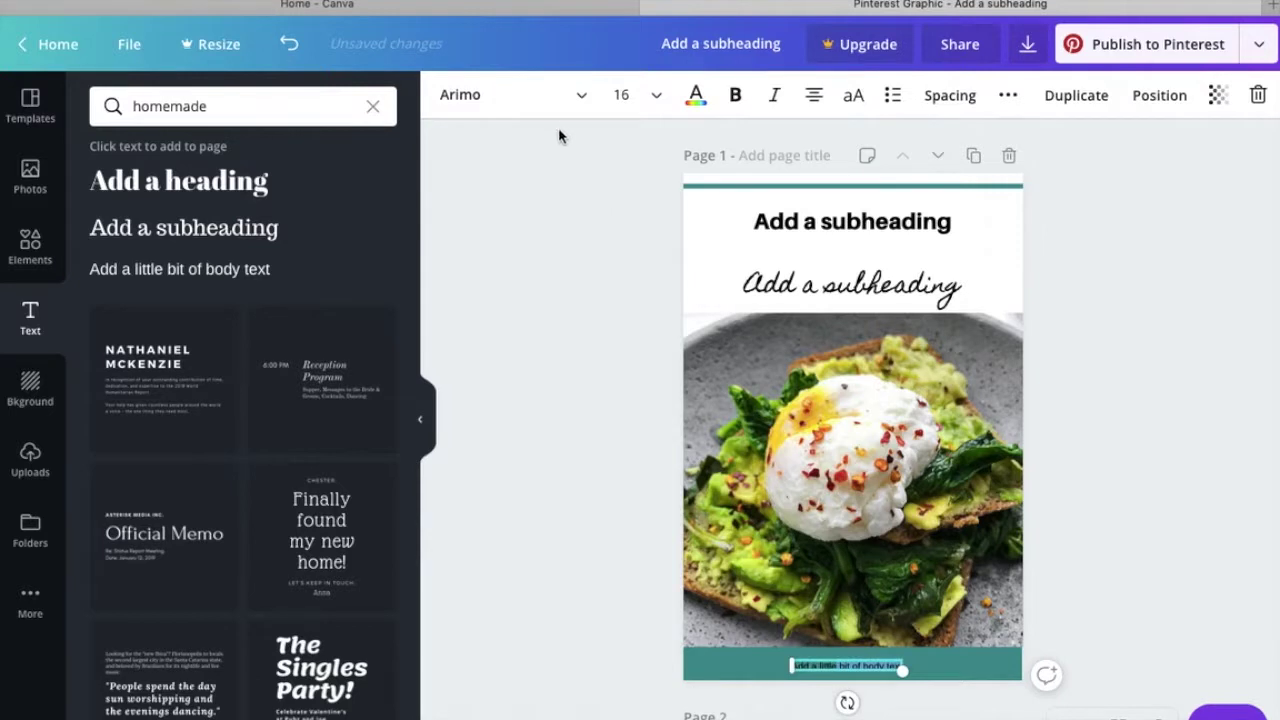
- Set the body text on the bar to the Aileron Regular font in white
click(580, 95)
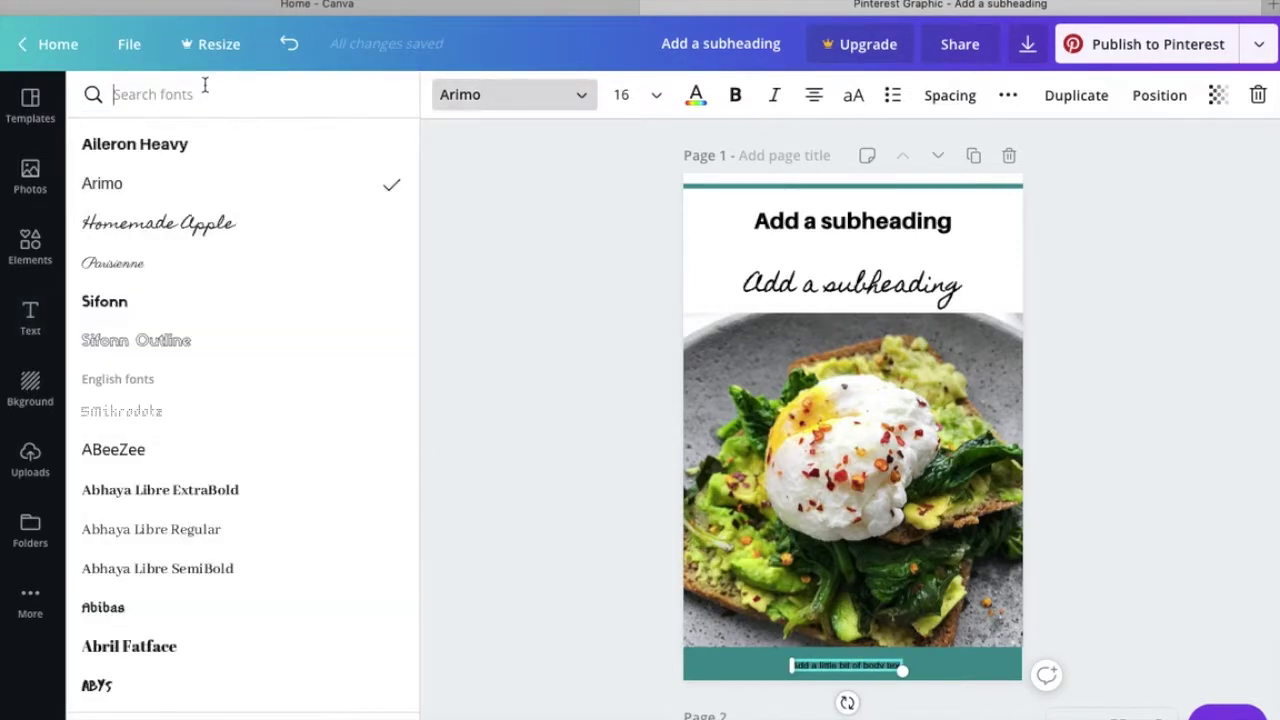
text(ail)
click(177, 183)
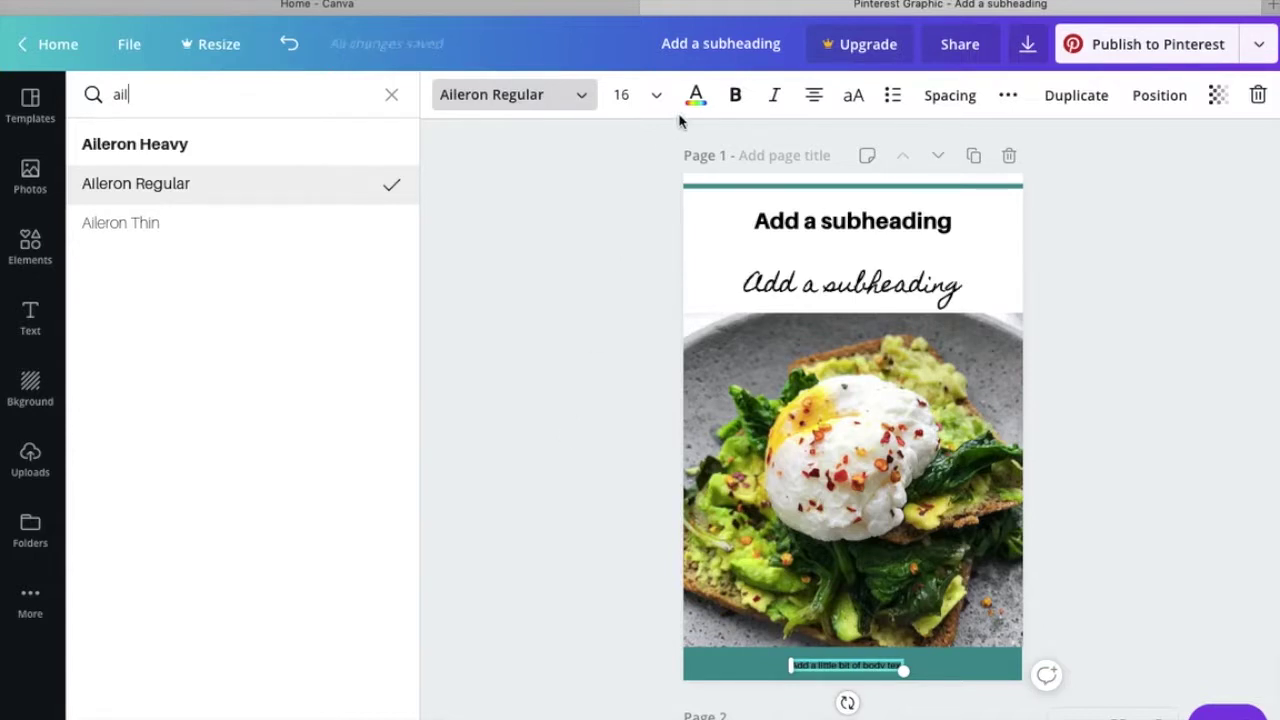
click(696, 95)
click(391, 262)
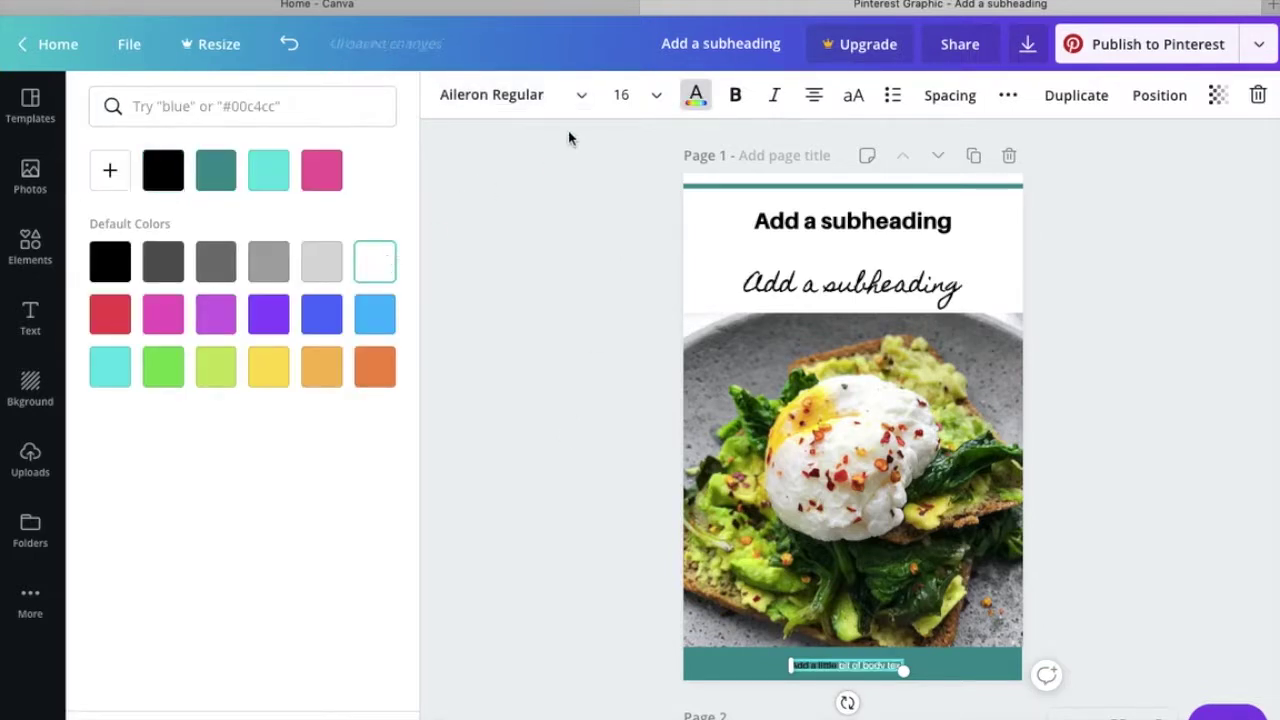
drag(778, 664, 751, 664)
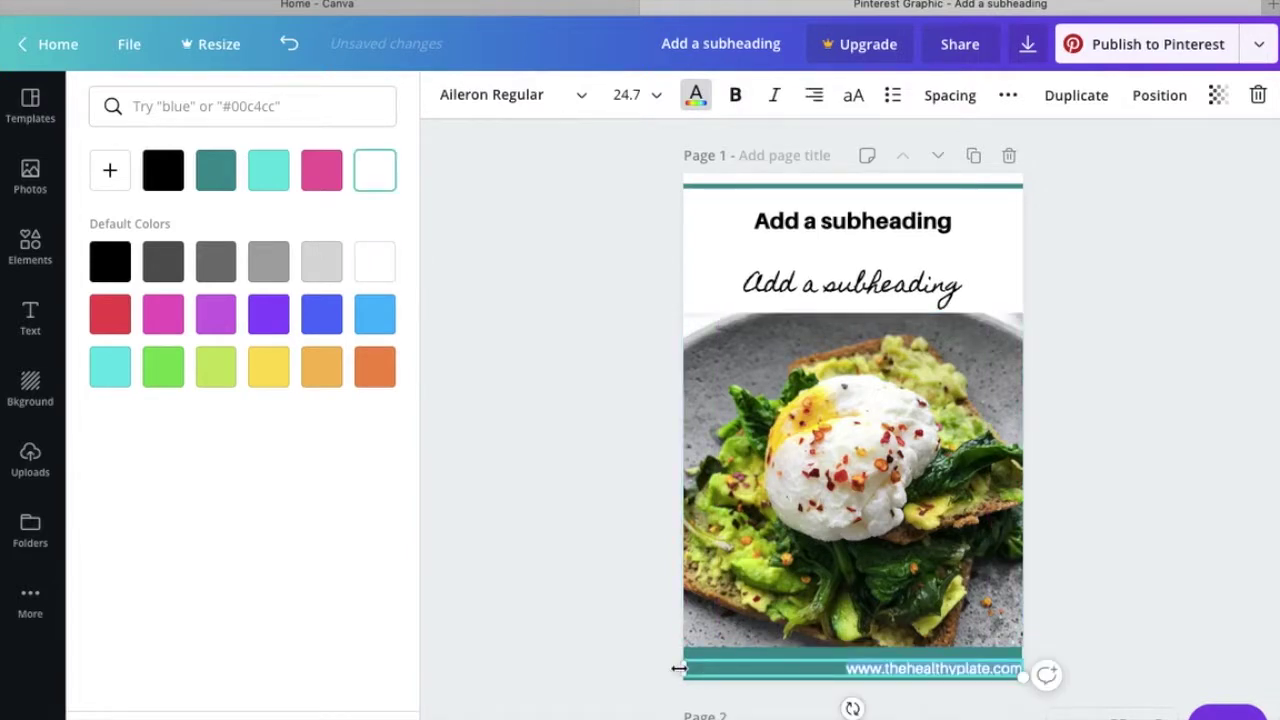
drag(679, 668, 764, 668)
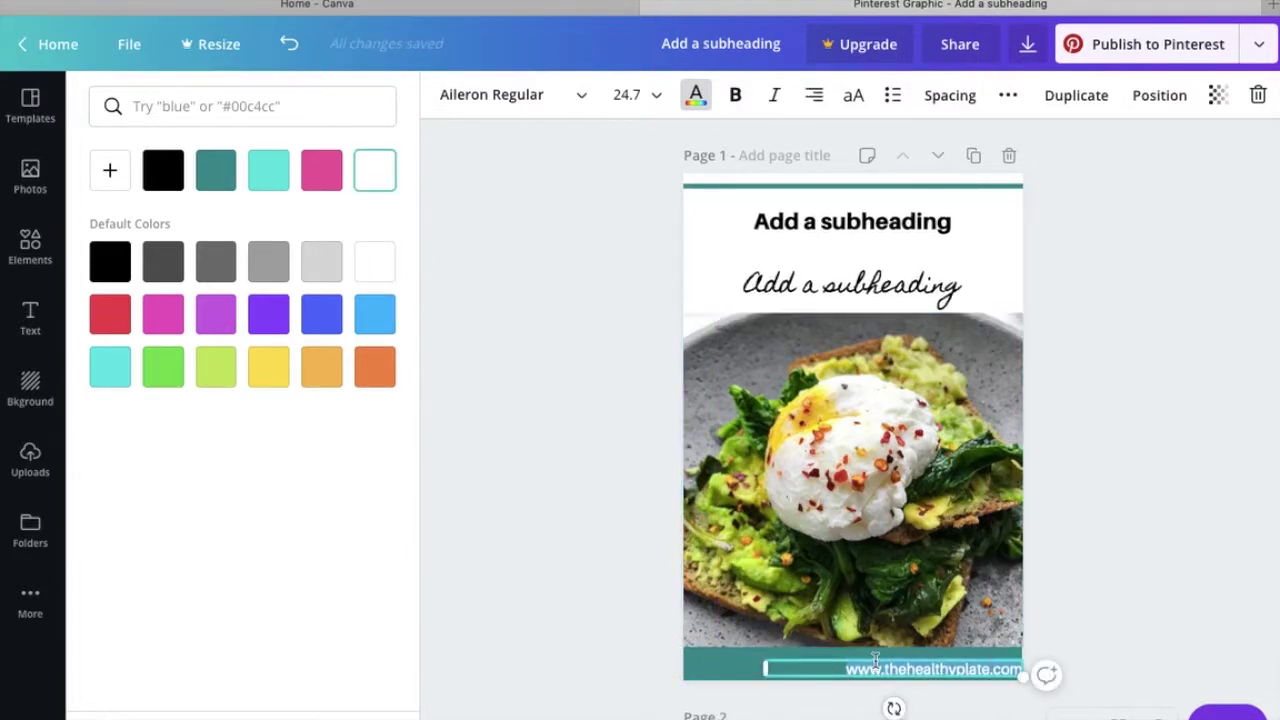
drag(877, 660, 864, 660)
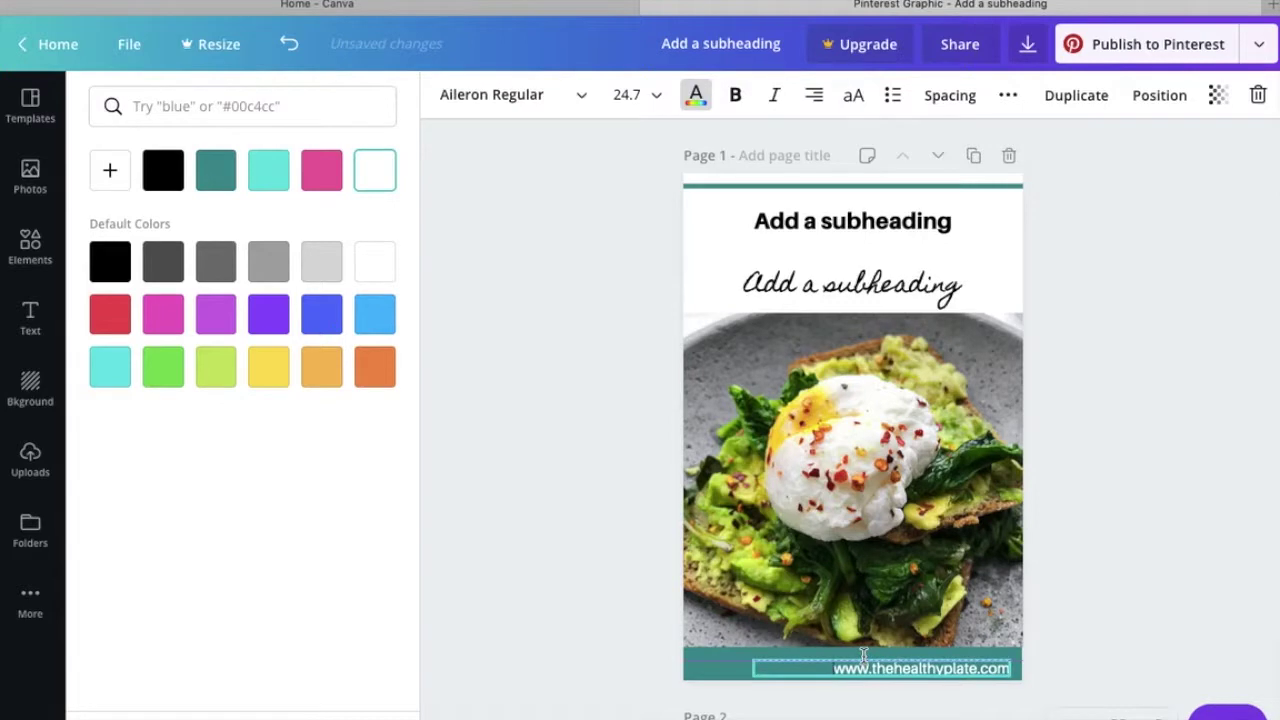
click(551, 366)
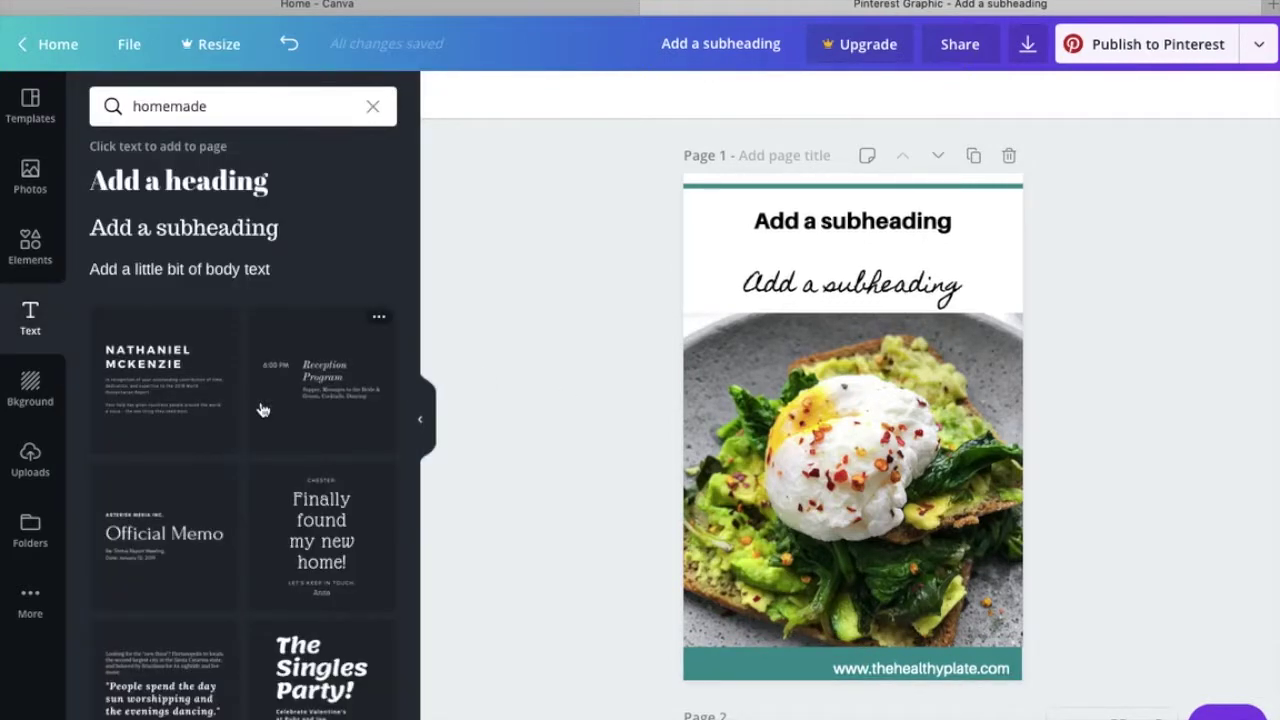
- Add the uploaded Healthy Plate logo and shrink it into the page's bottom-left corner over the teal bar
click(31, 459)
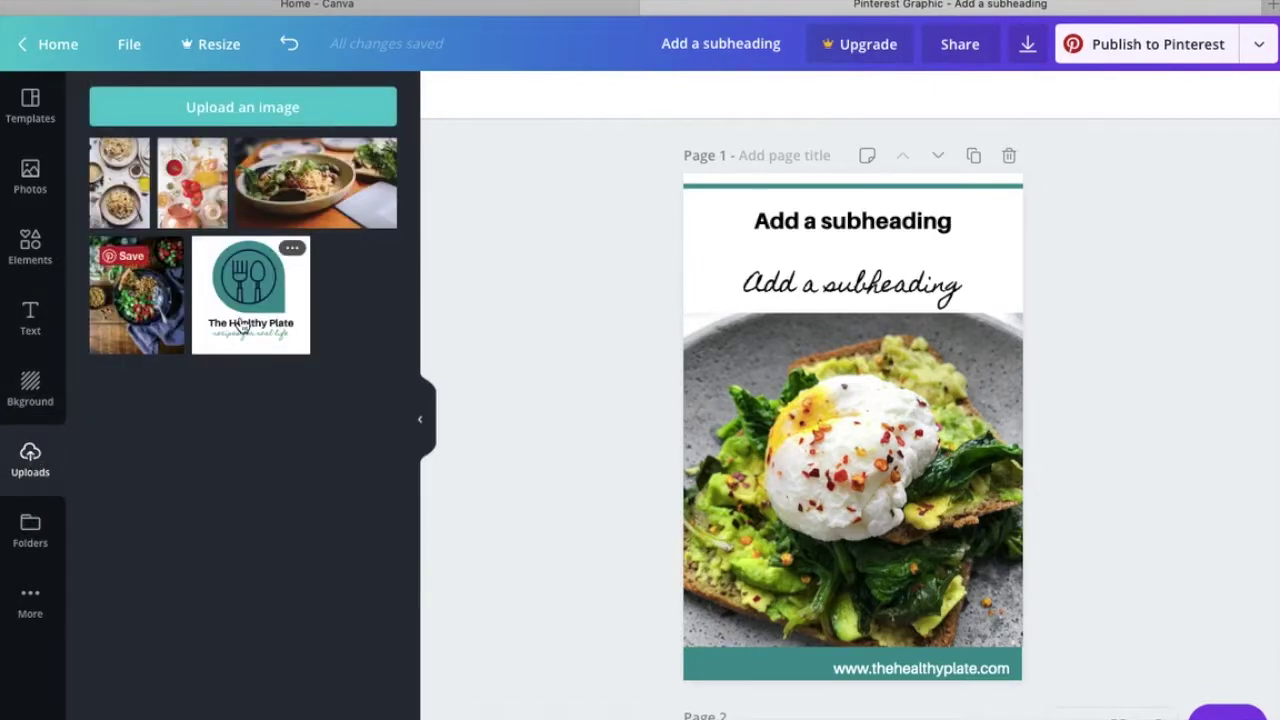
click(241, 325)
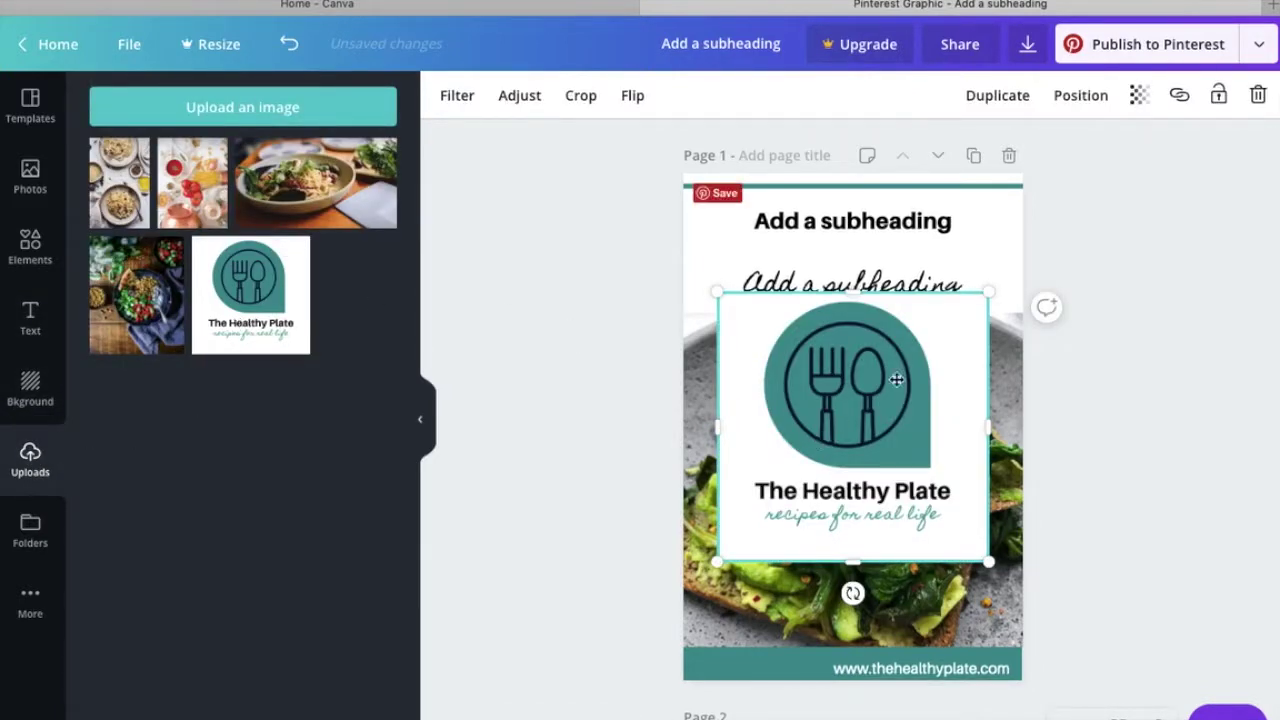
drag(948, 331, 737, 688)
click(629, 640)
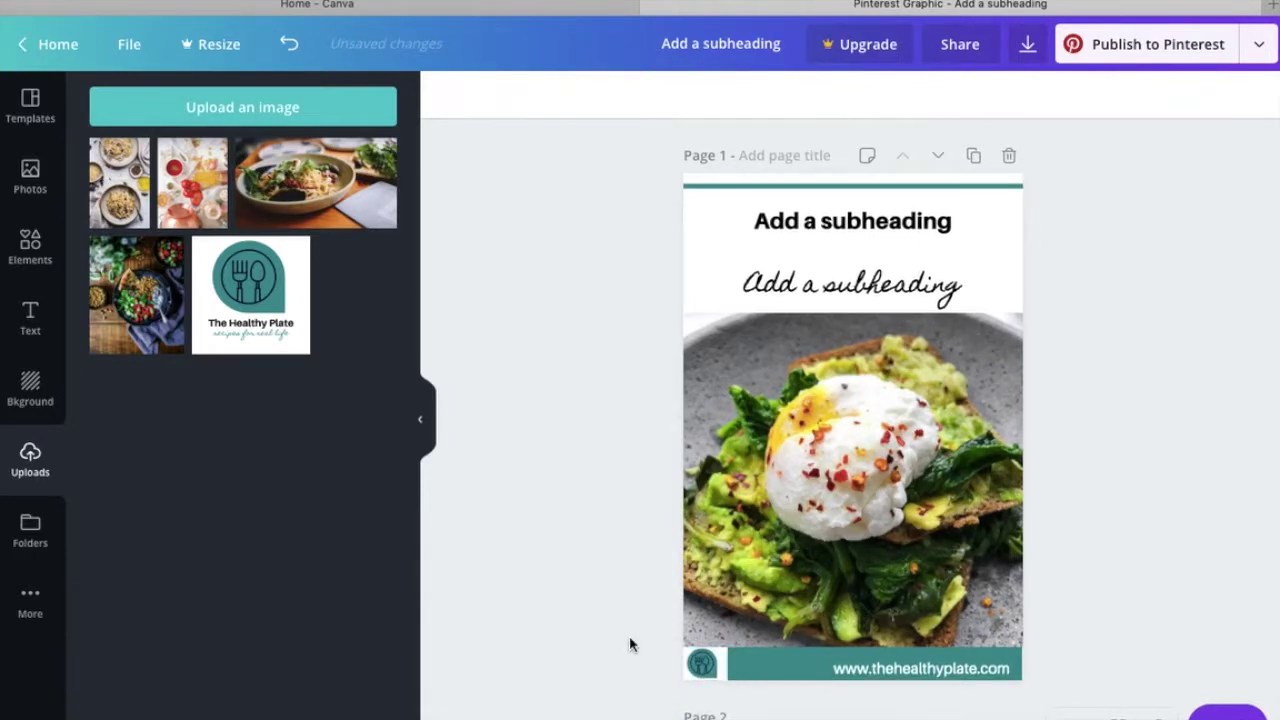
- Center-align the website address and reposition it in the middle of the teal bar beside the logo
click(880, 668)
click(814, 95)
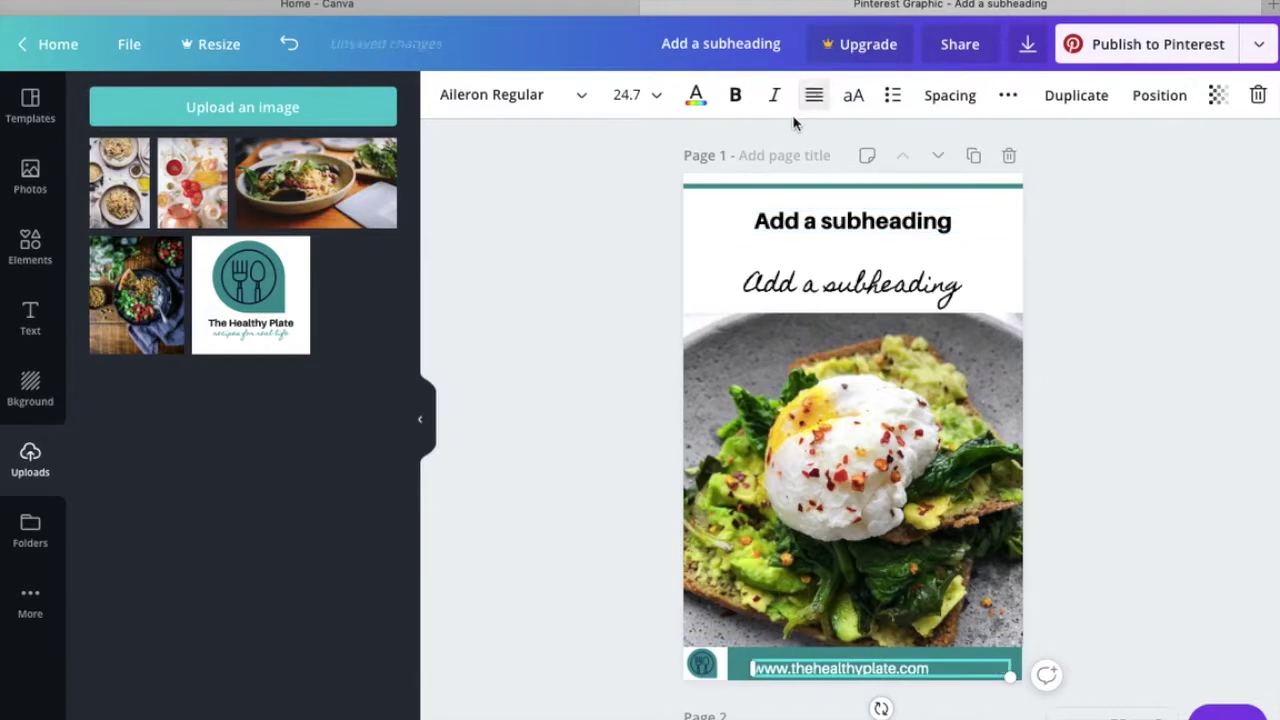
drag(867, 670, 862, 665)
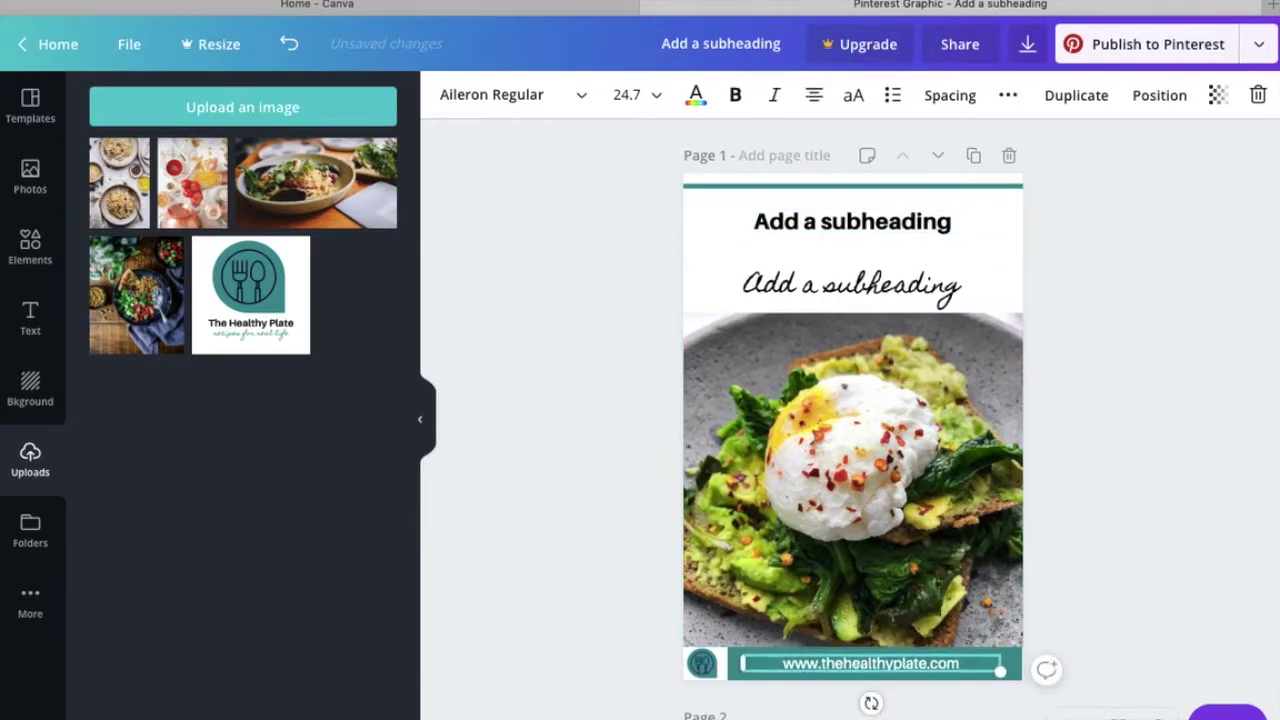
- Switch the bold subheading to uppercase and reword it as PERFECT PASTA
click(817, 222)
click(817, 222)
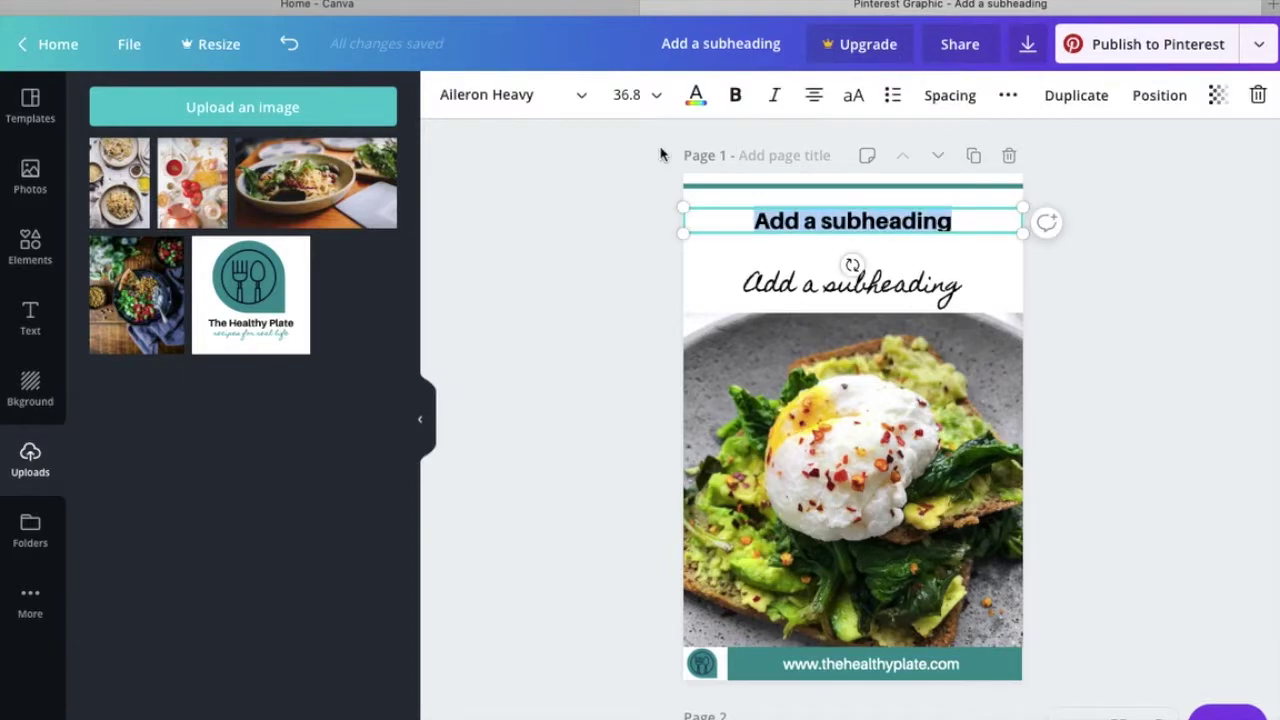
click(852, 95)
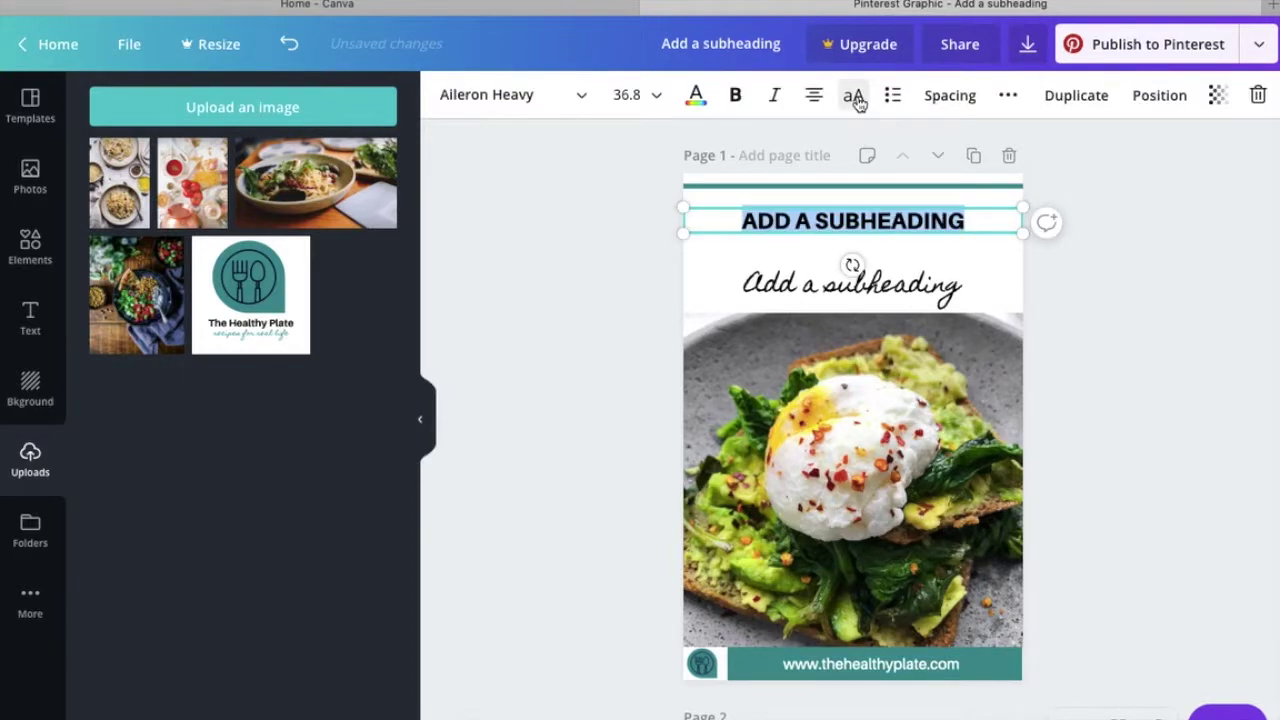
text(PER)
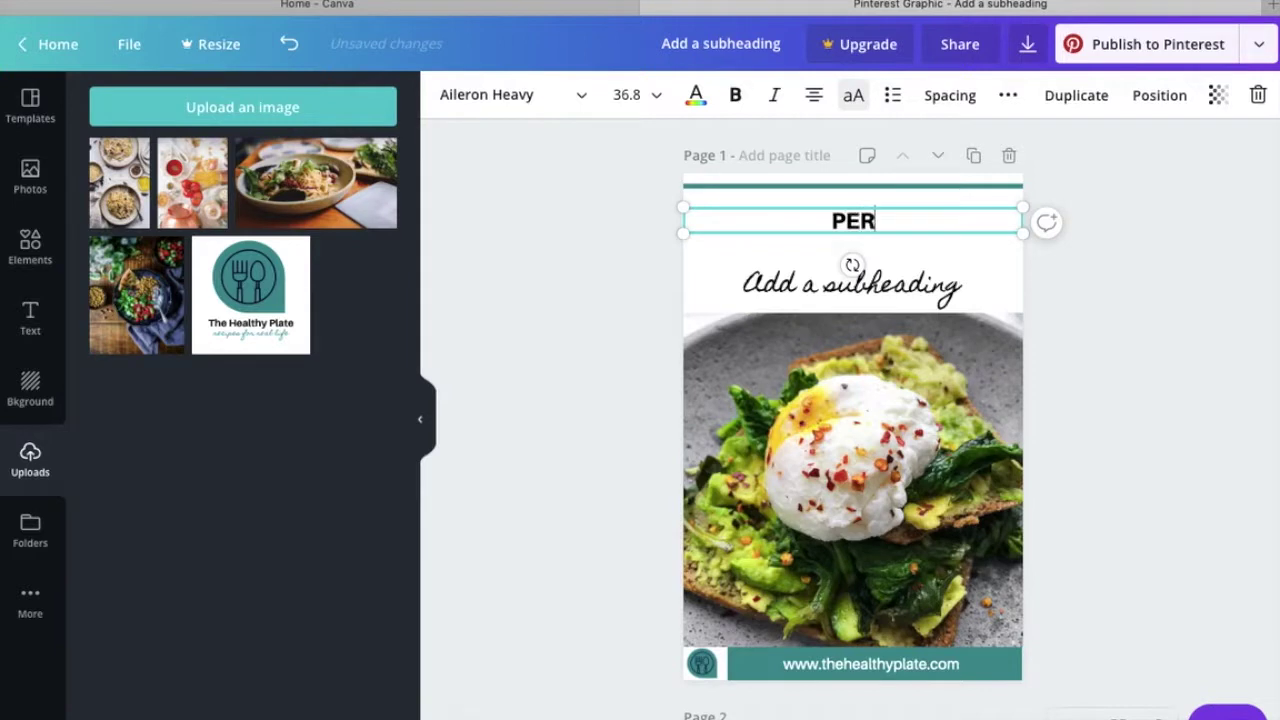
text(FECT PASTA)
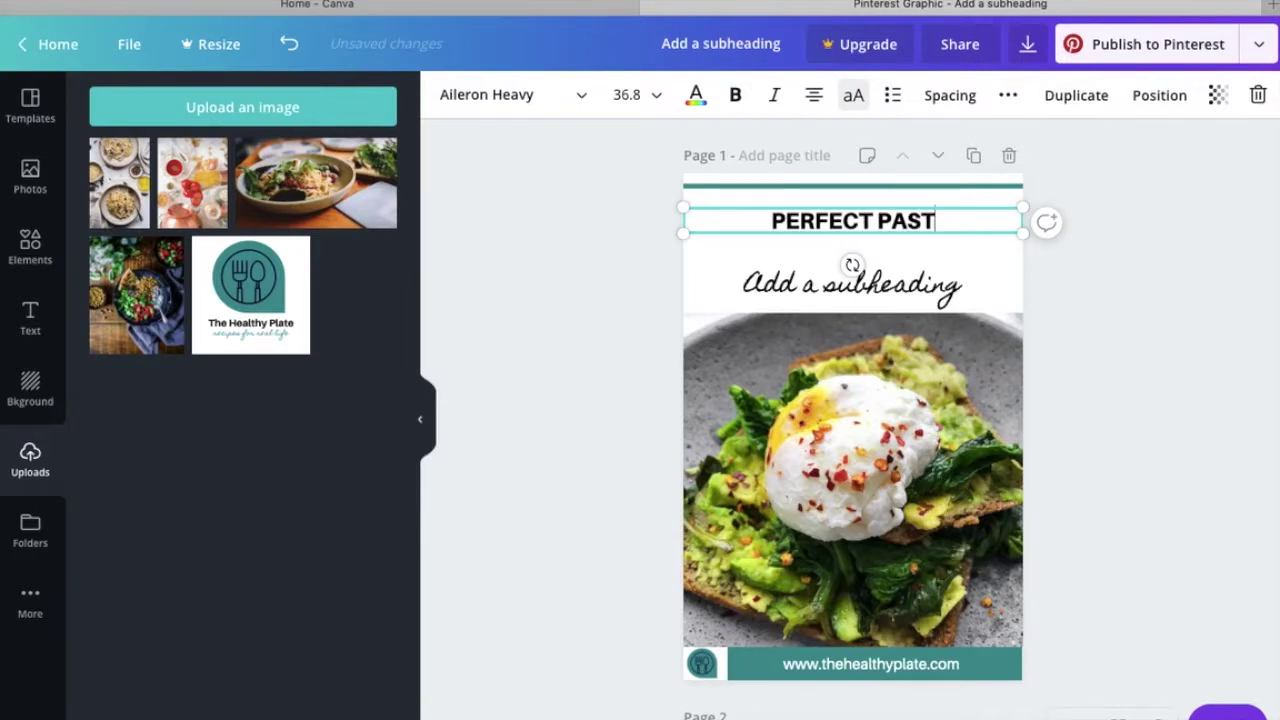
click(561, 254)
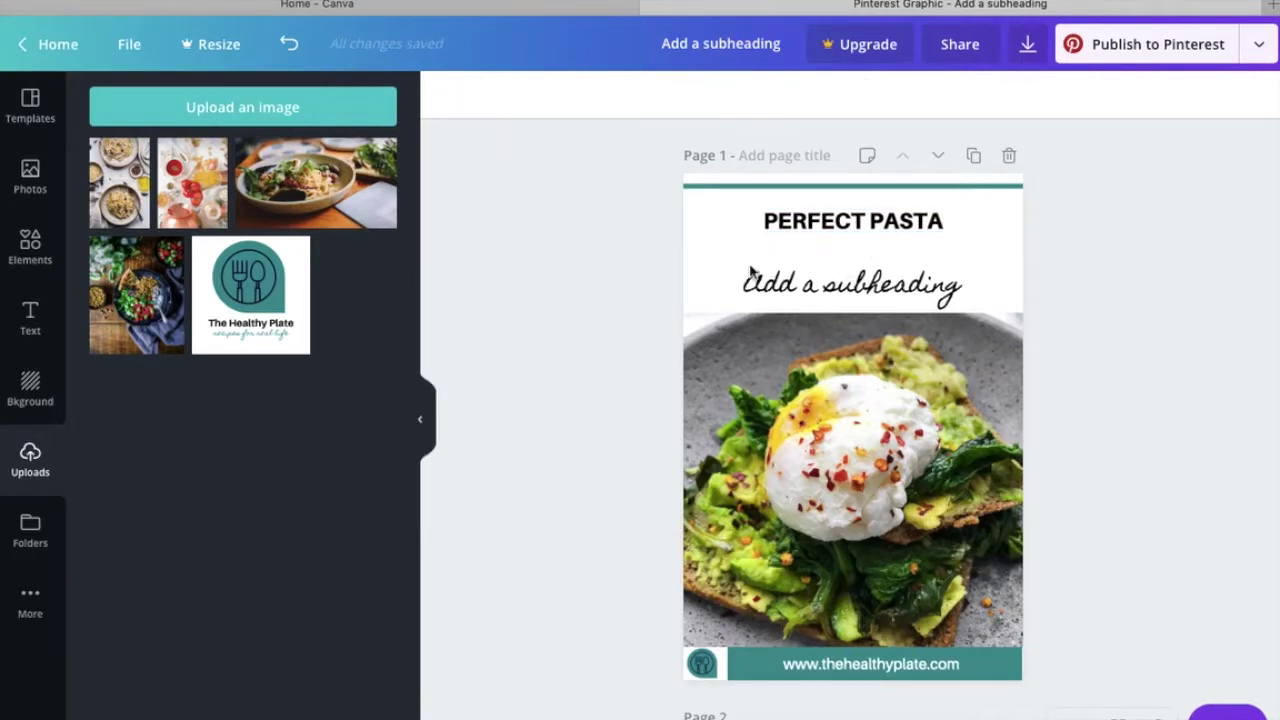
- Reword the script subheading as "every. single. time" and move it up slightly toward the bold heading
double_click(852, 286)
text(every. single. time)
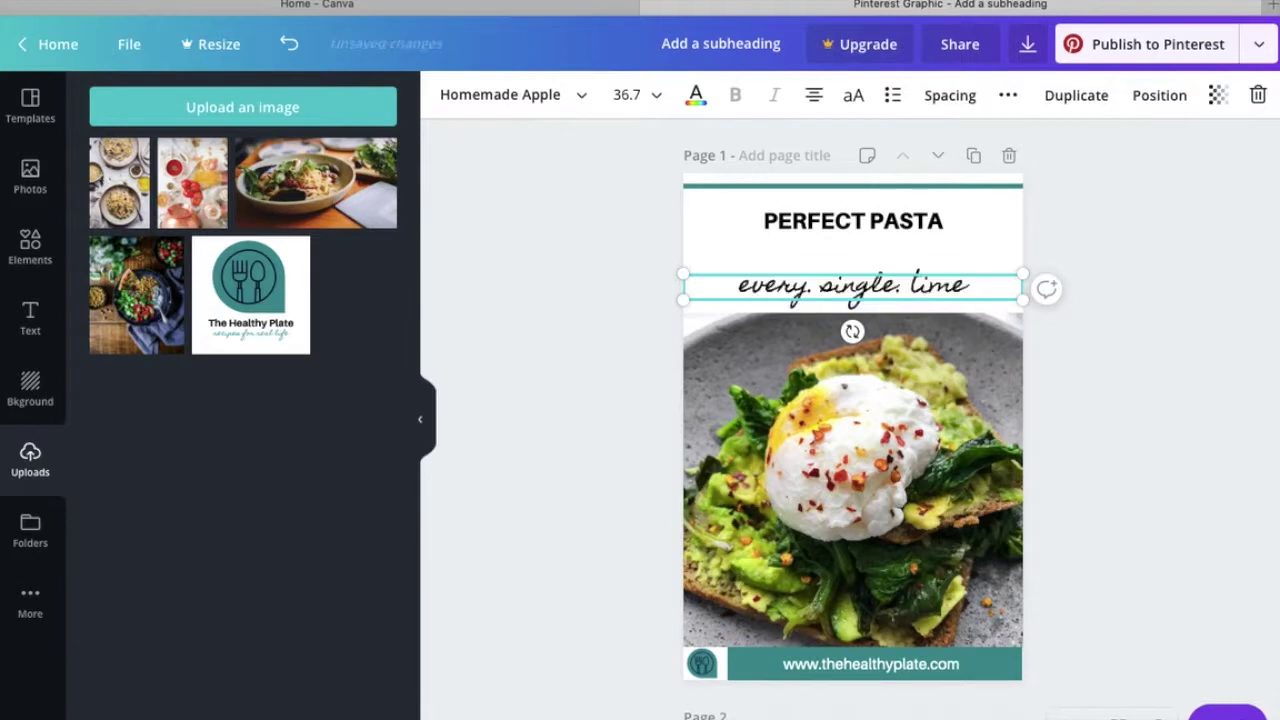
click(646, 257)
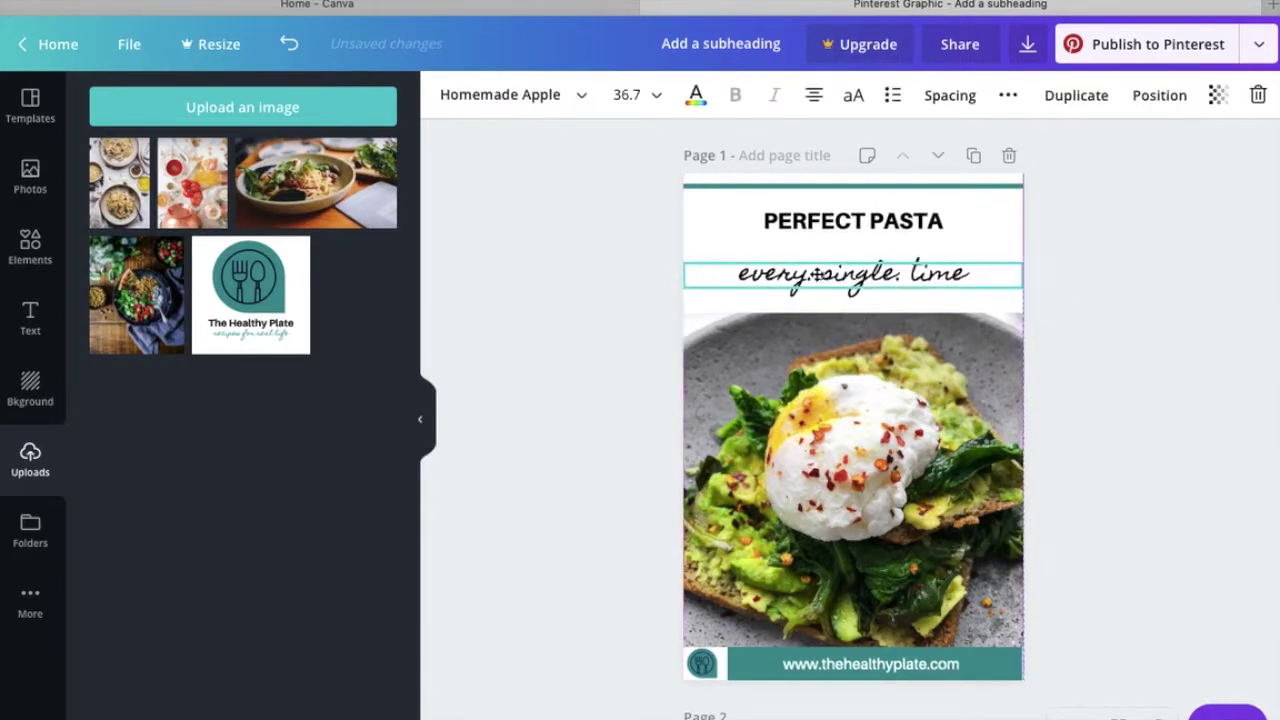
- Move the PERFECT PASTA heading up near the thin top bar and place a duplicate of it directly beneath
click(826, 221)
drag(826, 221, 826, 208)
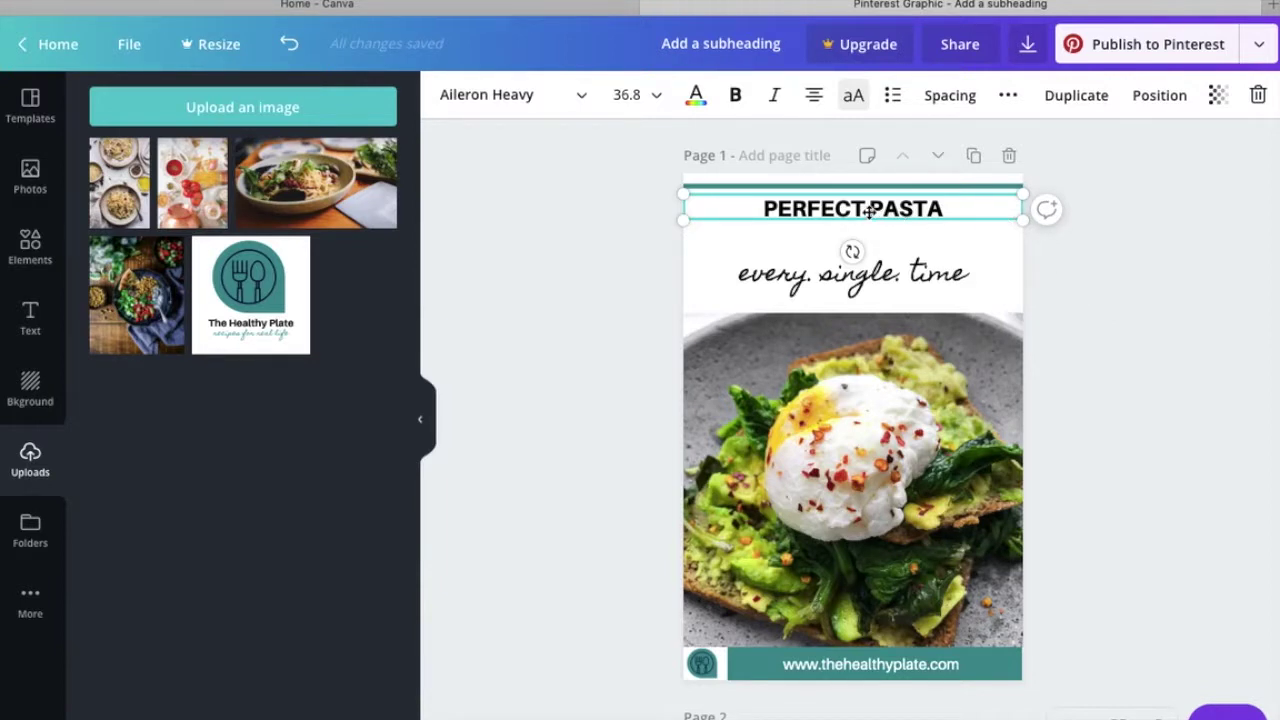
click(1068, 97)
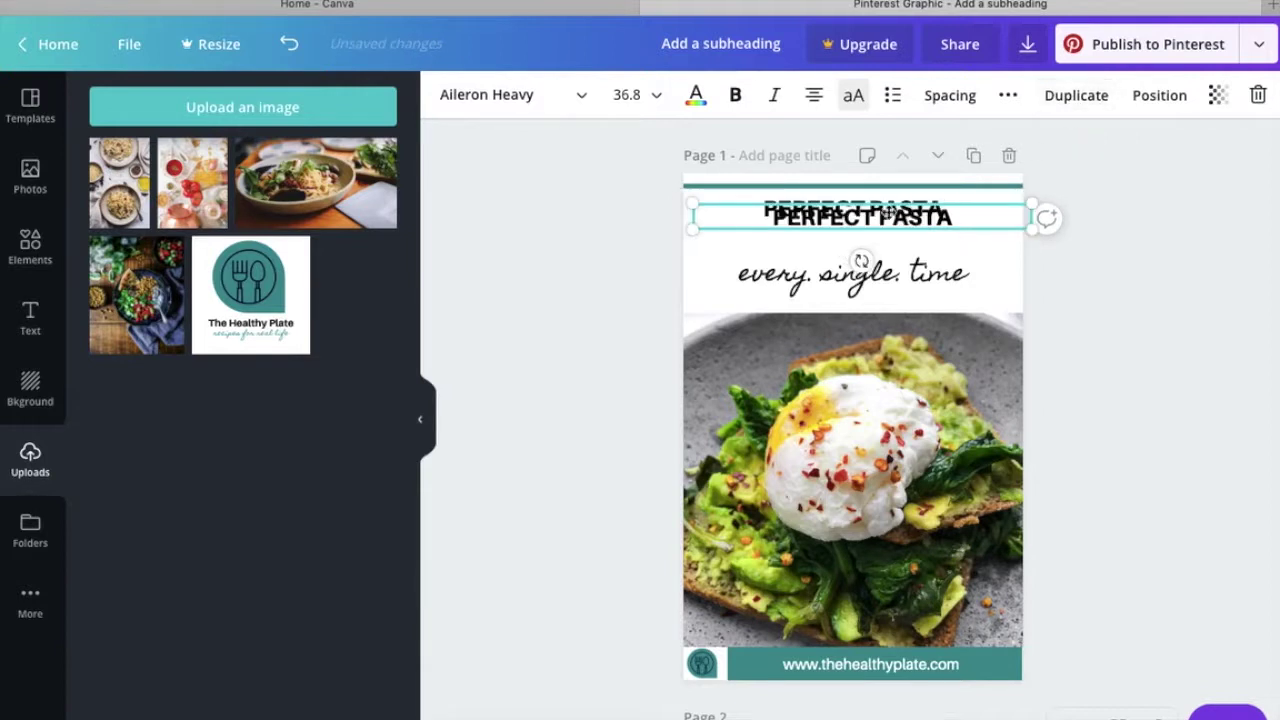
drag(878, 217, 864, 240)
- Reword the upper of the two PERFECT PASTA headings as HOW TO MAKE
click(850, 210)
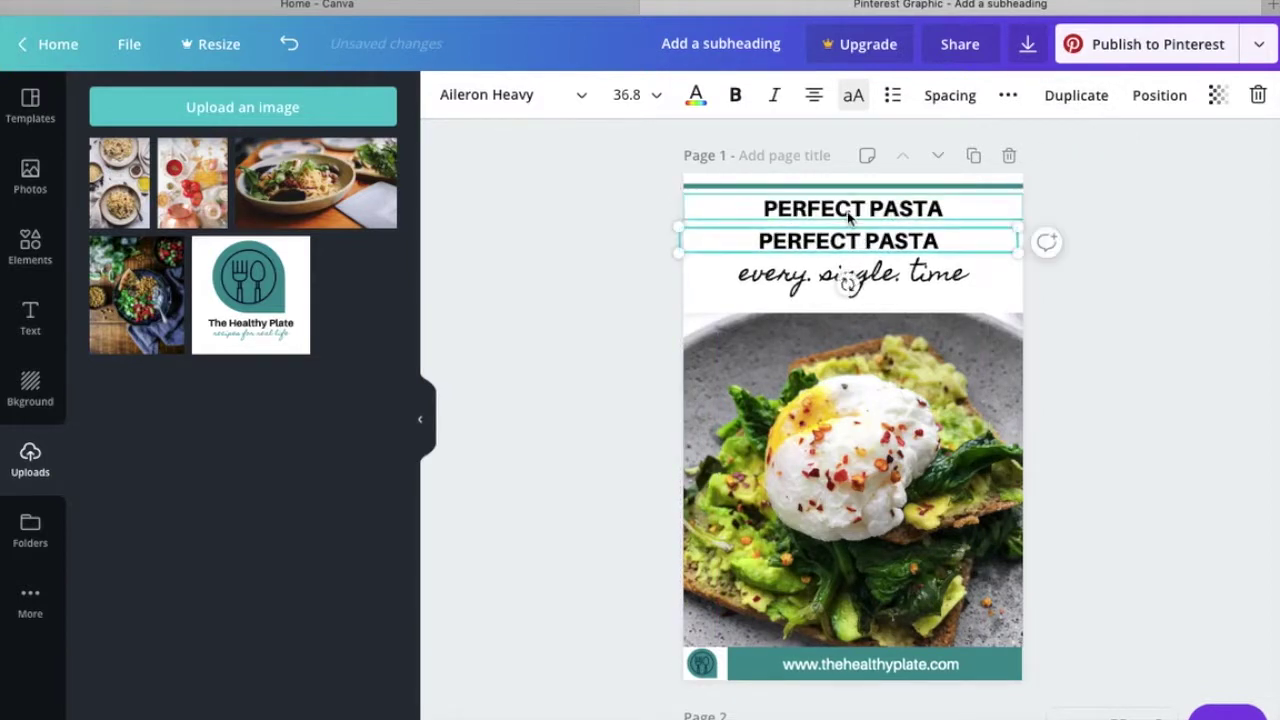
double_click(850, 210)
text(HOW TO)
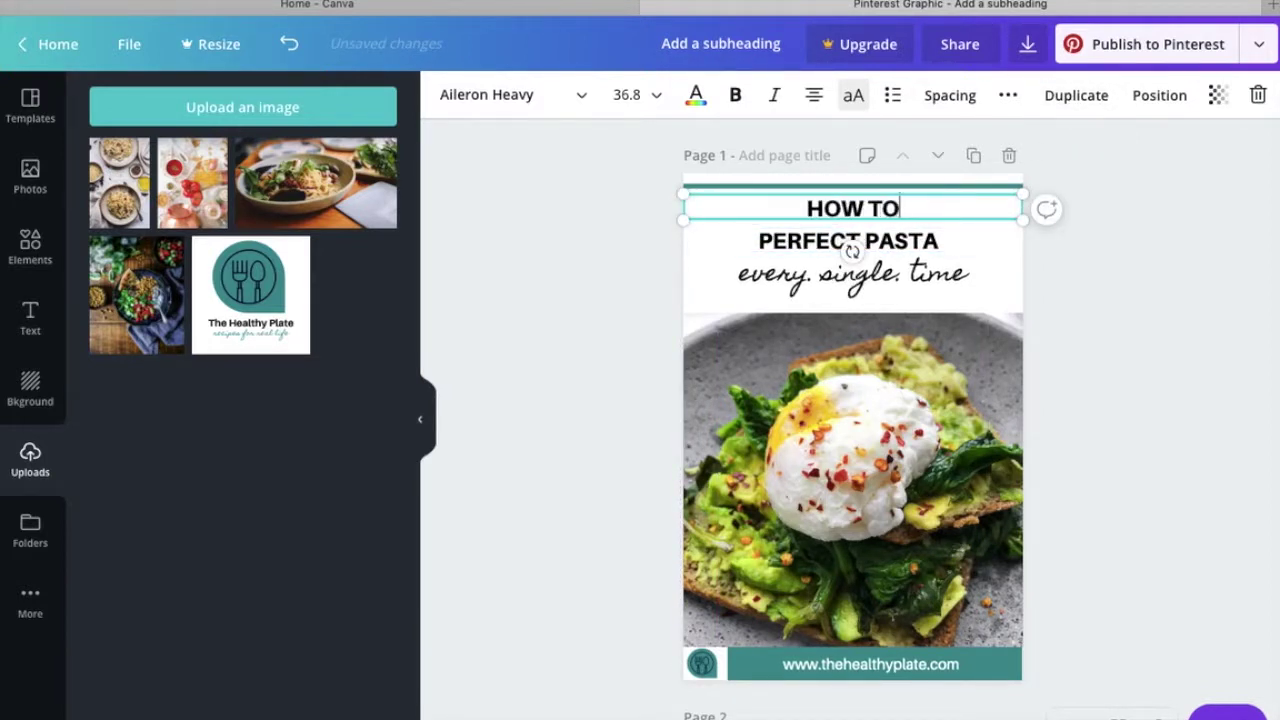
text( MAKE)
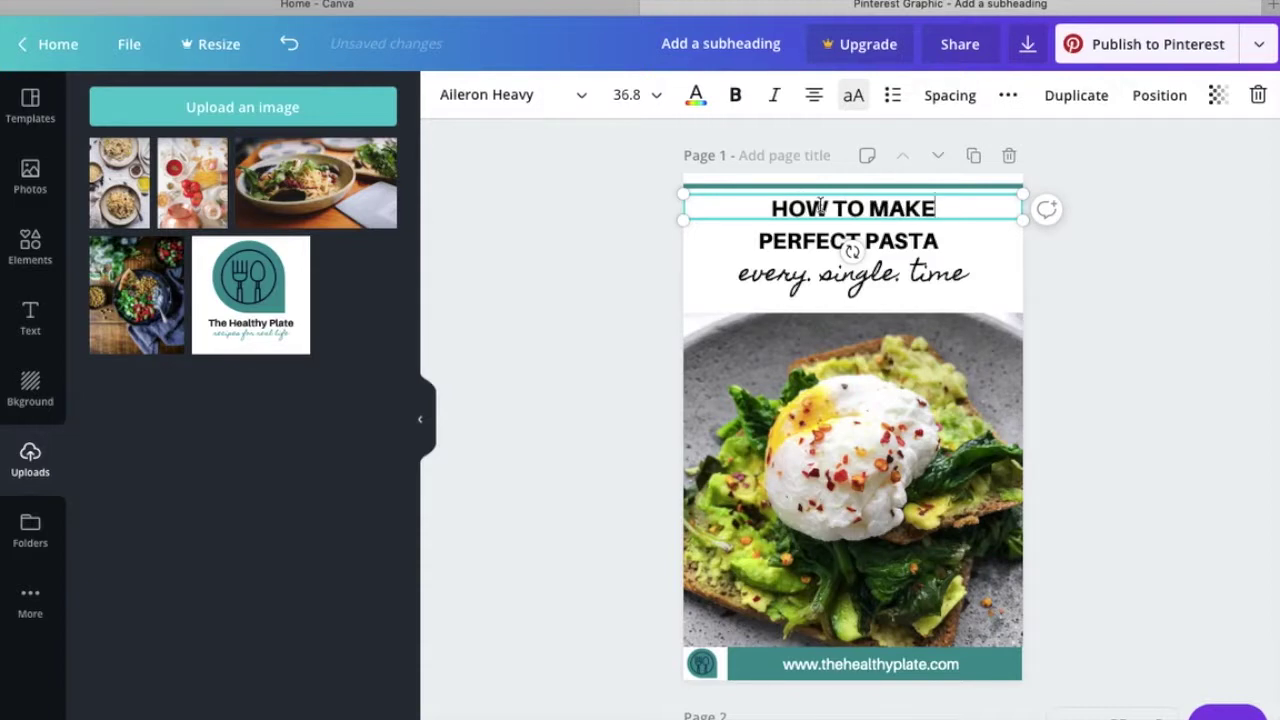
- Set both bold heading lines to size 42 and shift PERFECT PASTA and the script line down to space the text
click(656, 95)
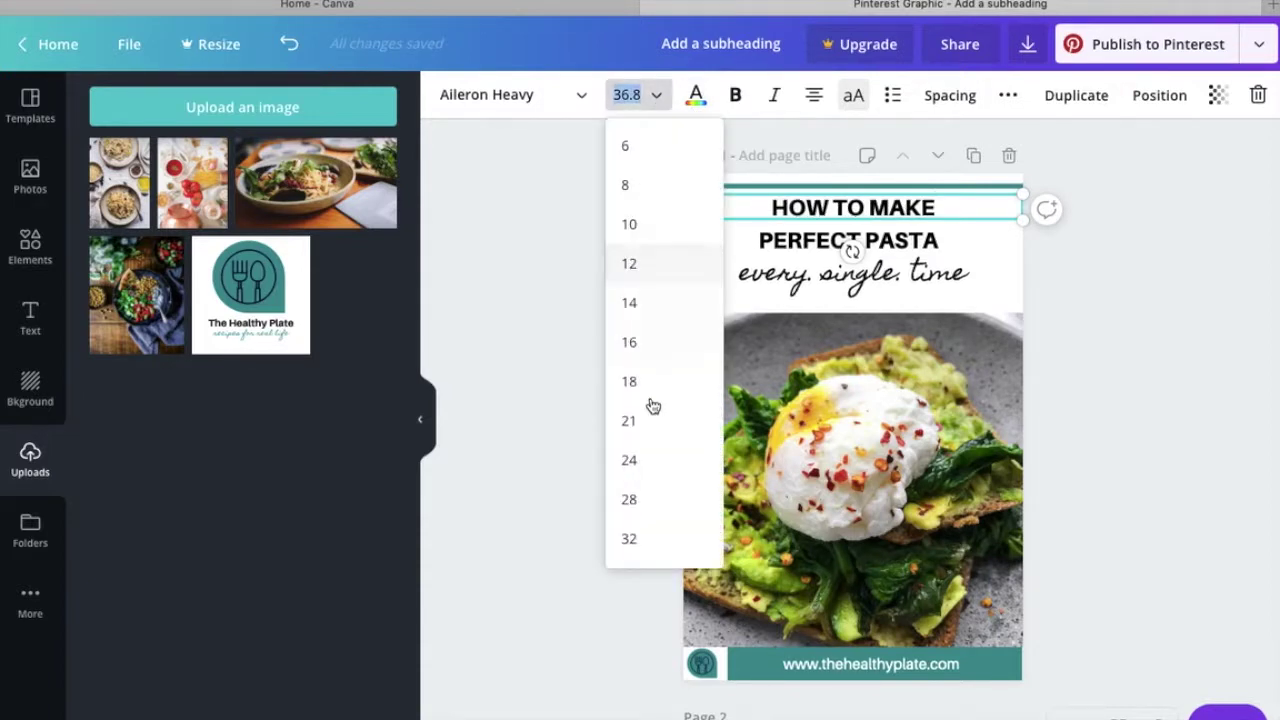
scroll(652, 420, down, 2)
scroll(652, 432, down, 1)
click(631, 463)
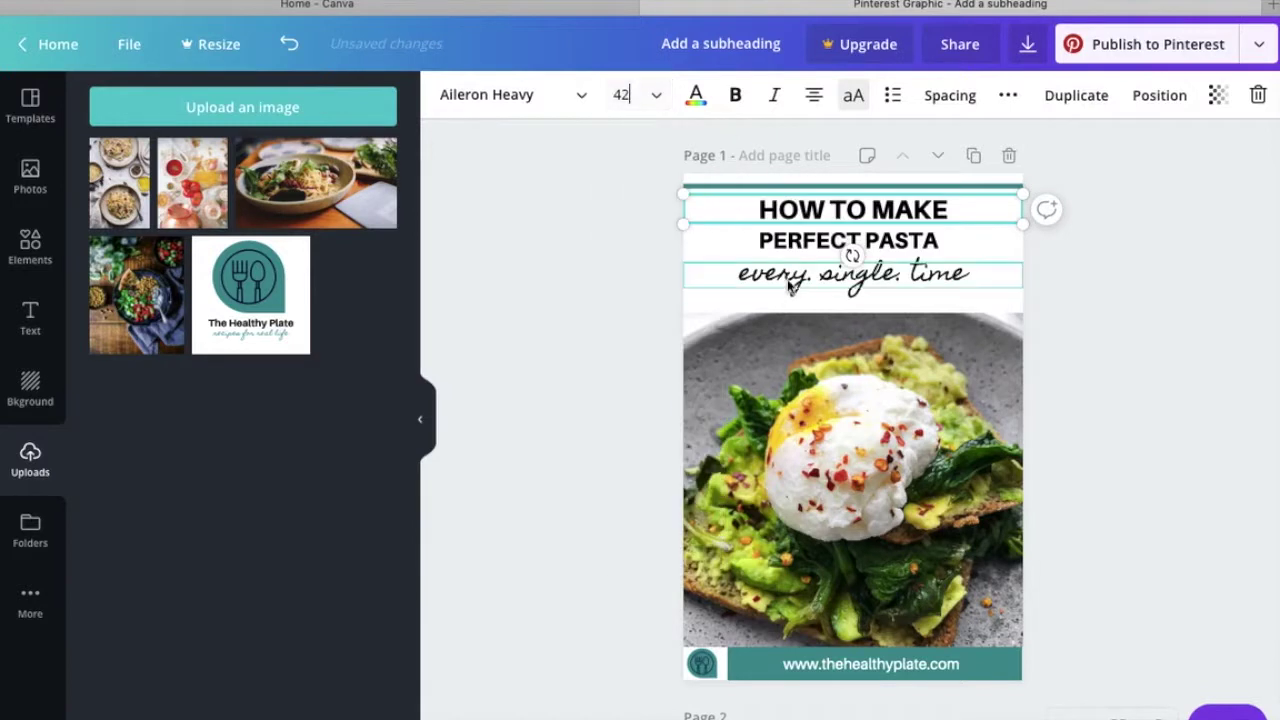
drag(877, 275, 875, 285)
click(870, 248)
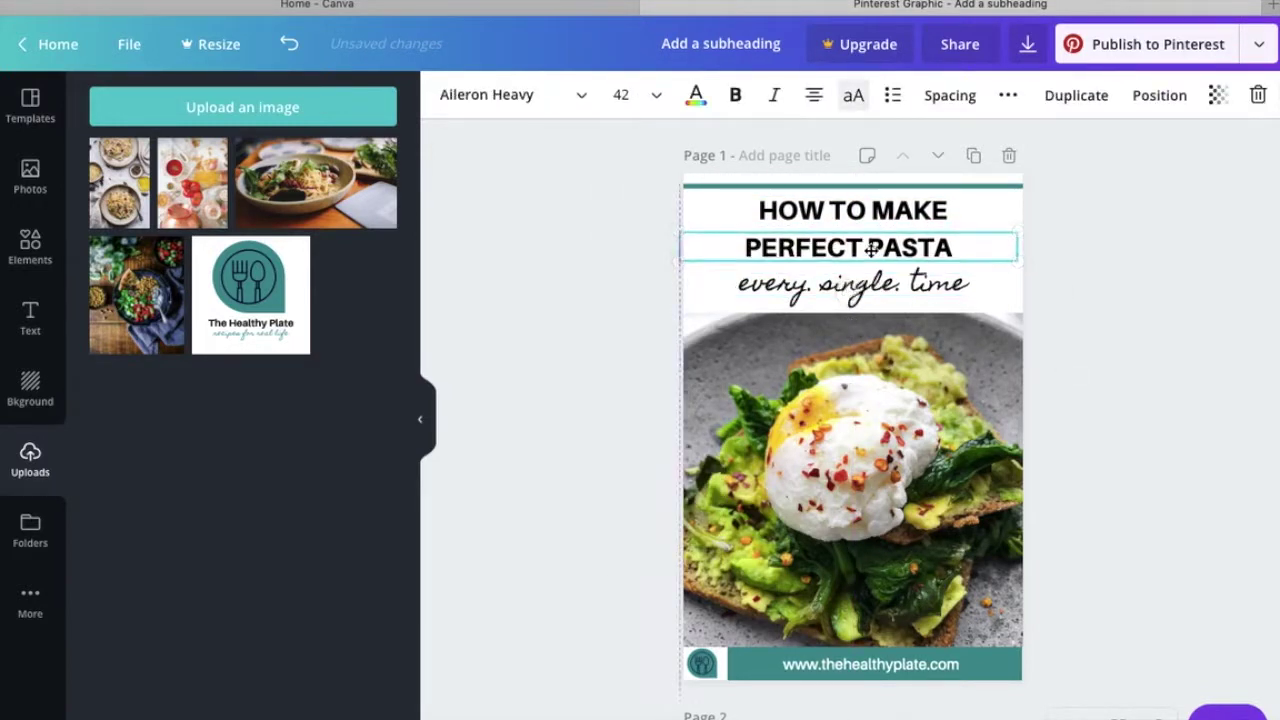
click(618, 287)
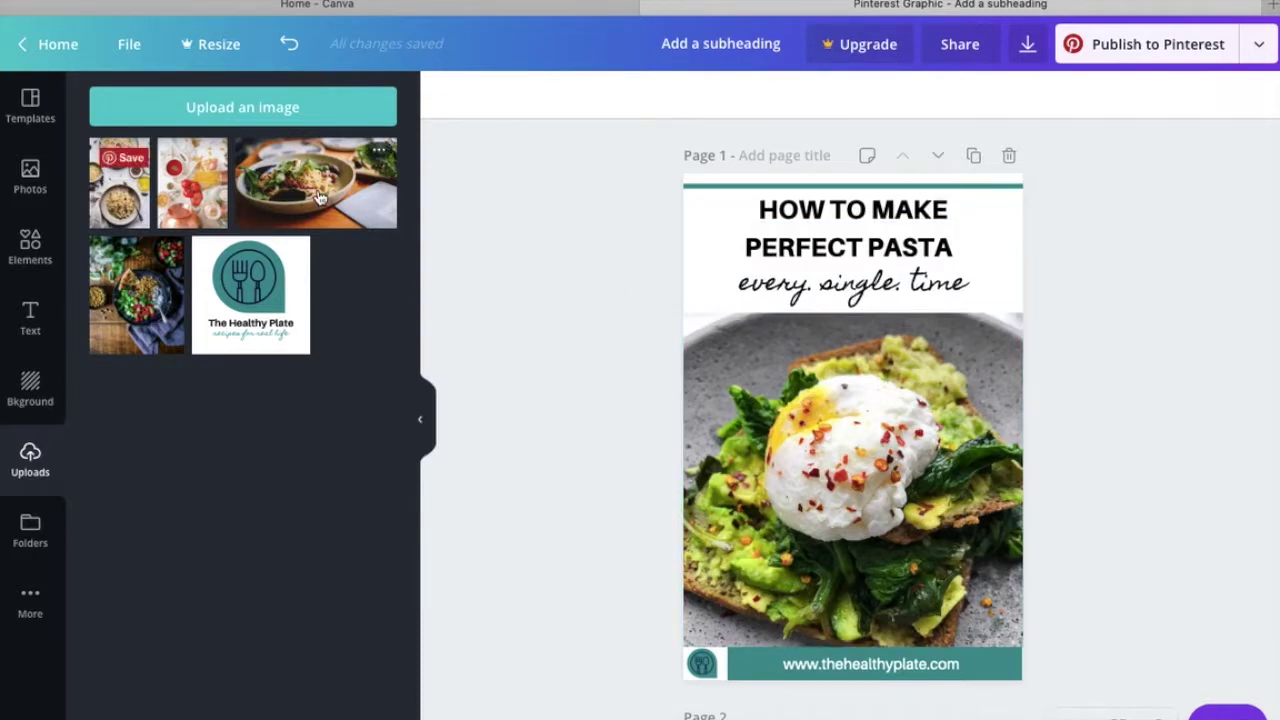
- Replace the egg toast photo with the uploaded pasta bowl photo and shift it right within its crop to center the pasta
drag(455, 283, 698, 434)
click(740, 482)
double_click(785, 496)
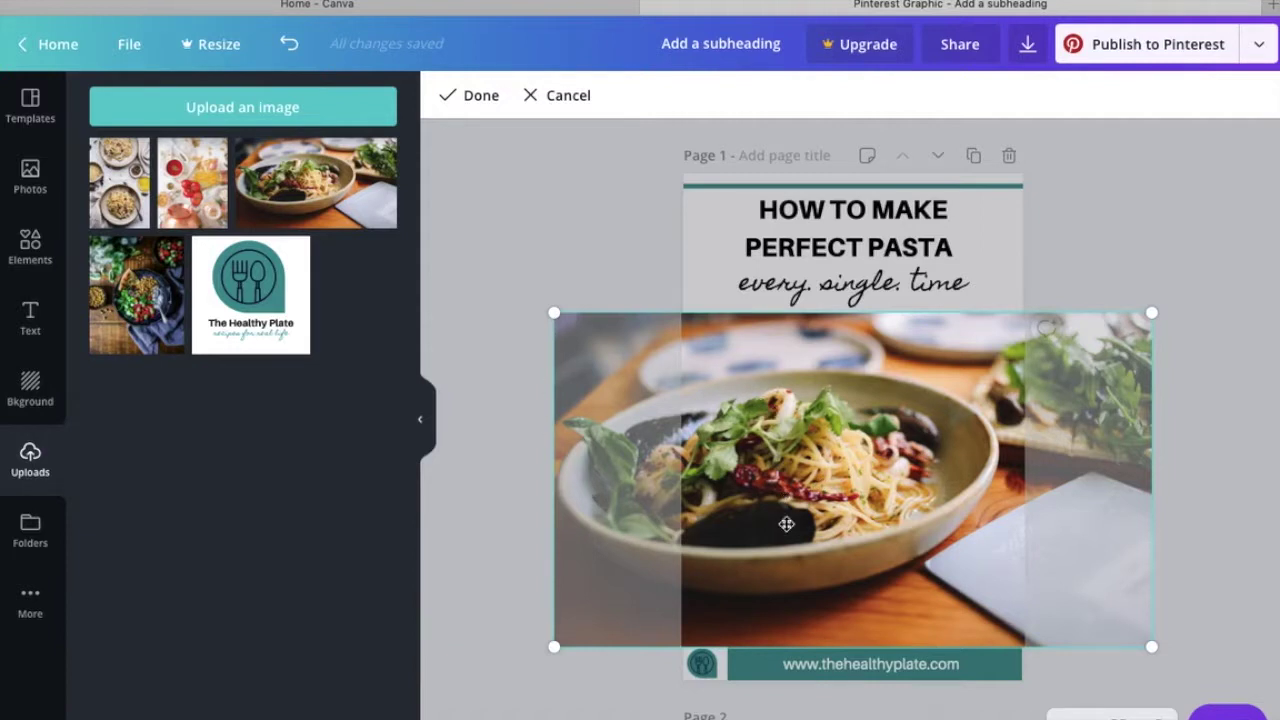
drag(784, 527, 895, 522)
click(481, 100)
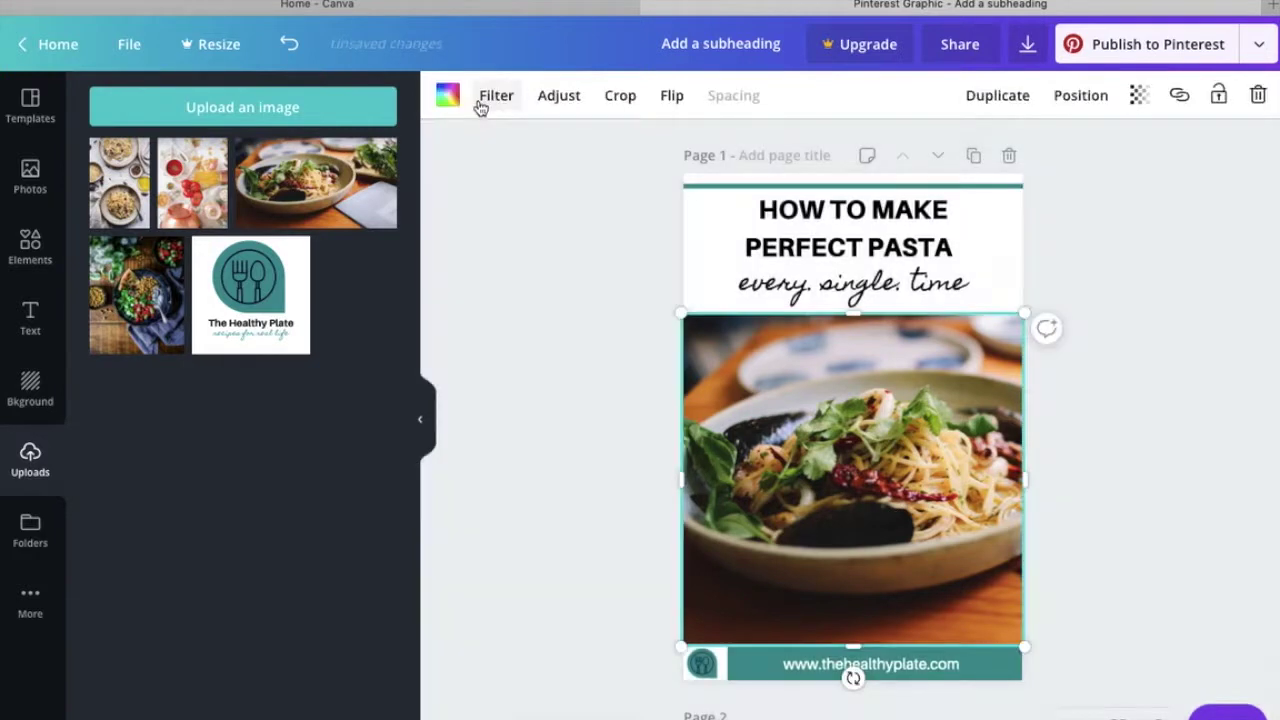
click(506, 343)
- Replace the three dessert photos on page 2 with the uploaded pasta plates, tomato ingredients, and pasta bowl photos, in that order
scroll(506, 343, down, 5)
scroll(506, 343, down, 2)
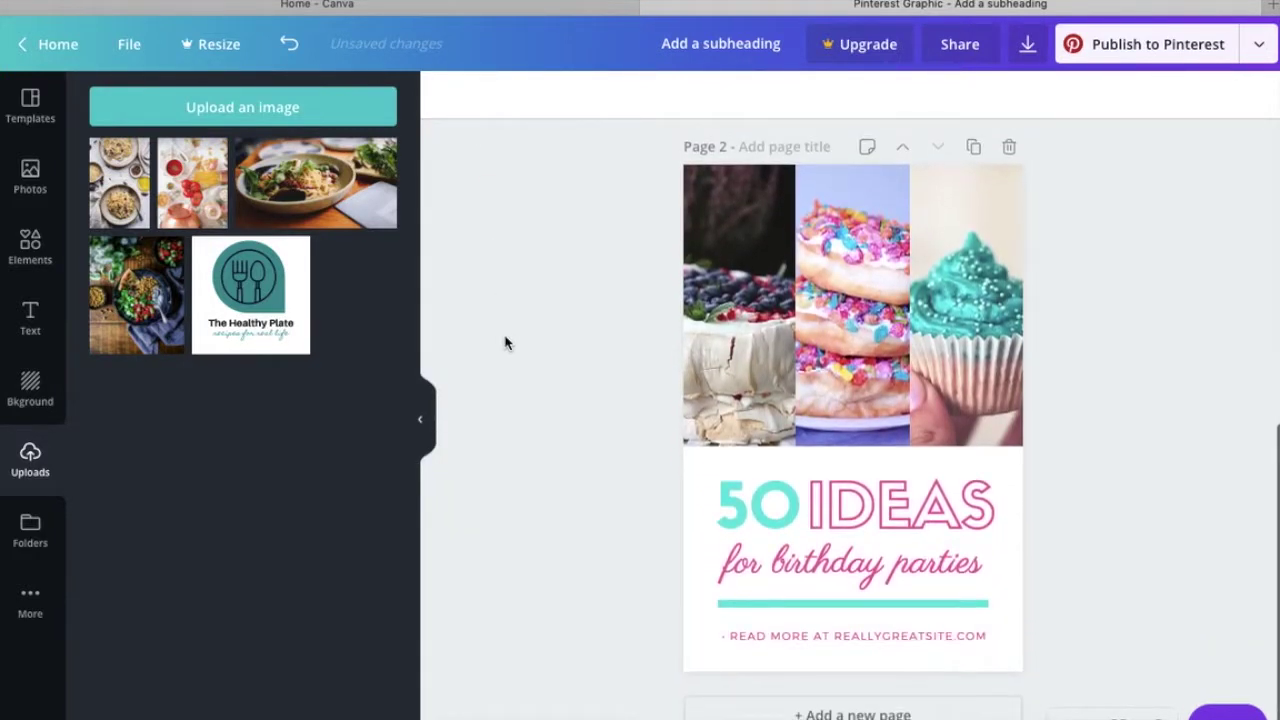
scroll(506, 343, up, 1)
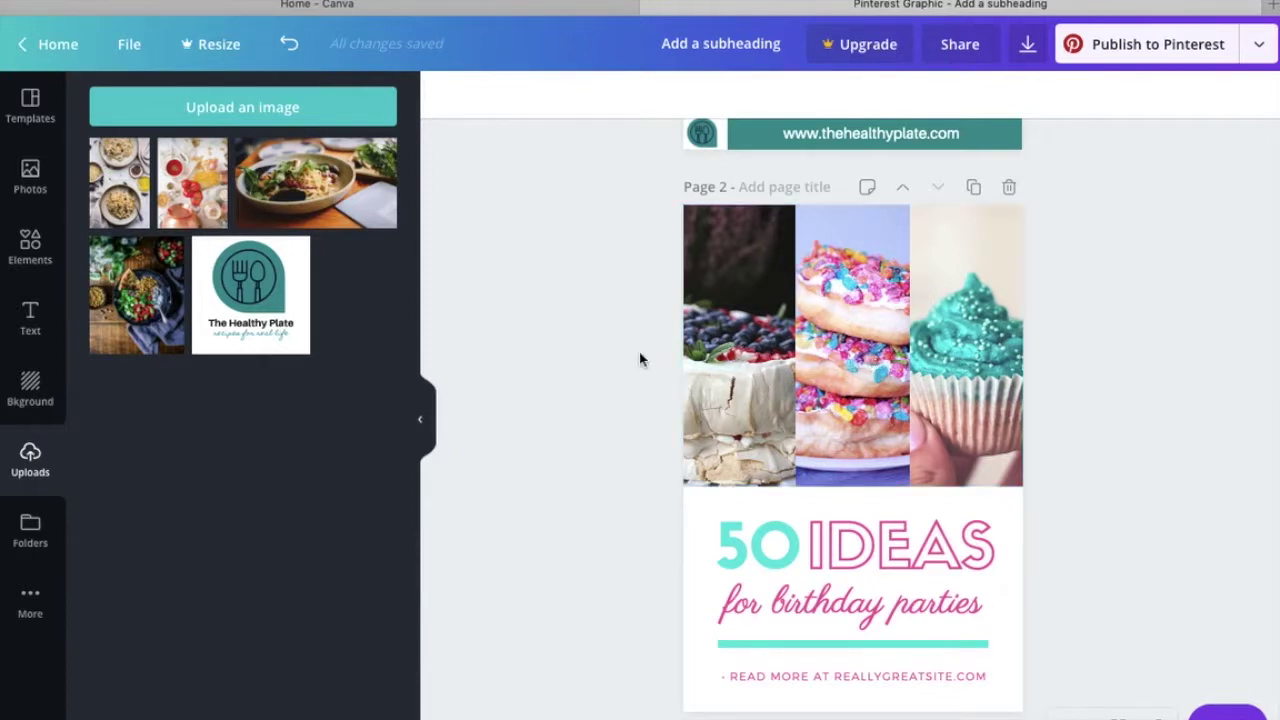
drag(410, 268, 698, 330)
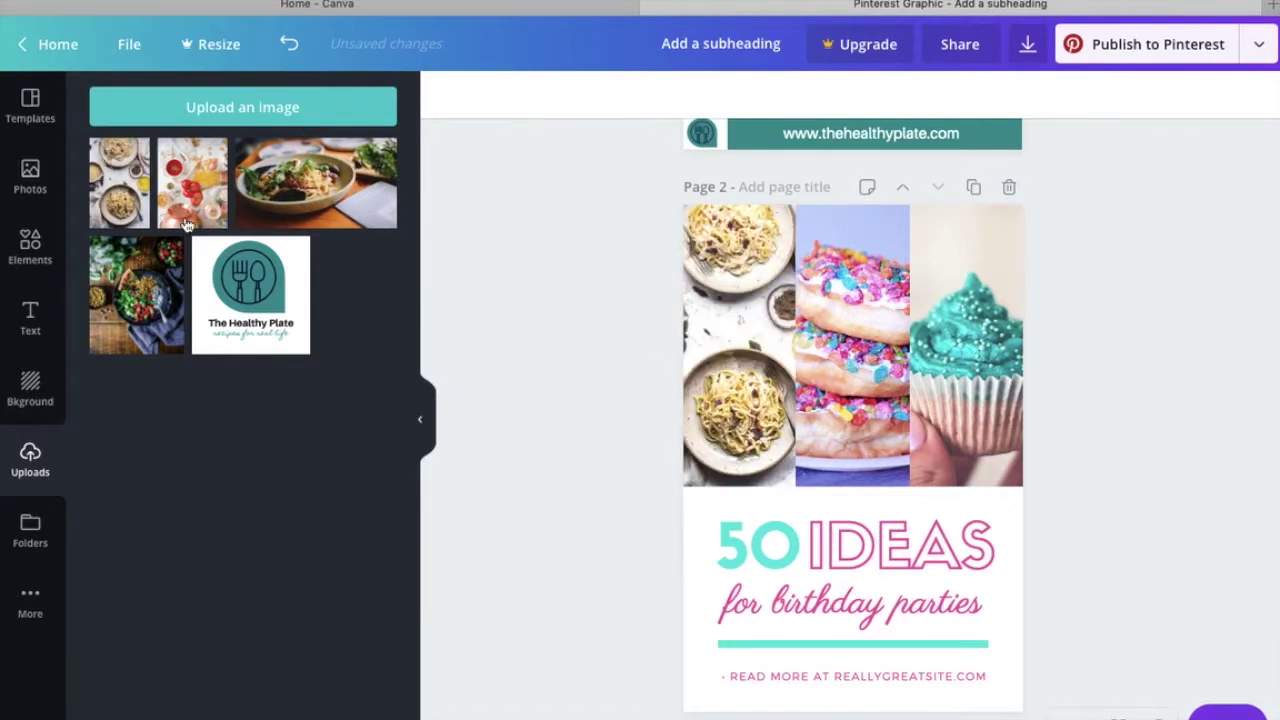
drag(185, 198, 705, 300)
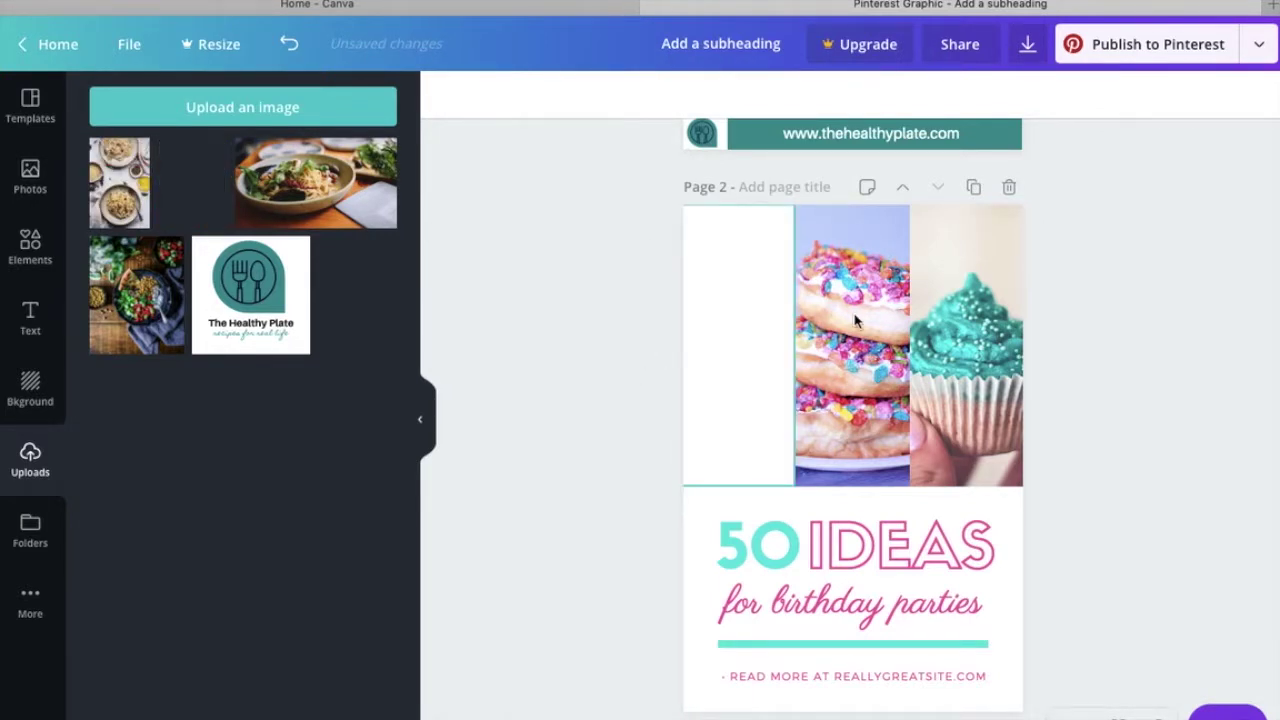
drag(855, 320, 852, 322)
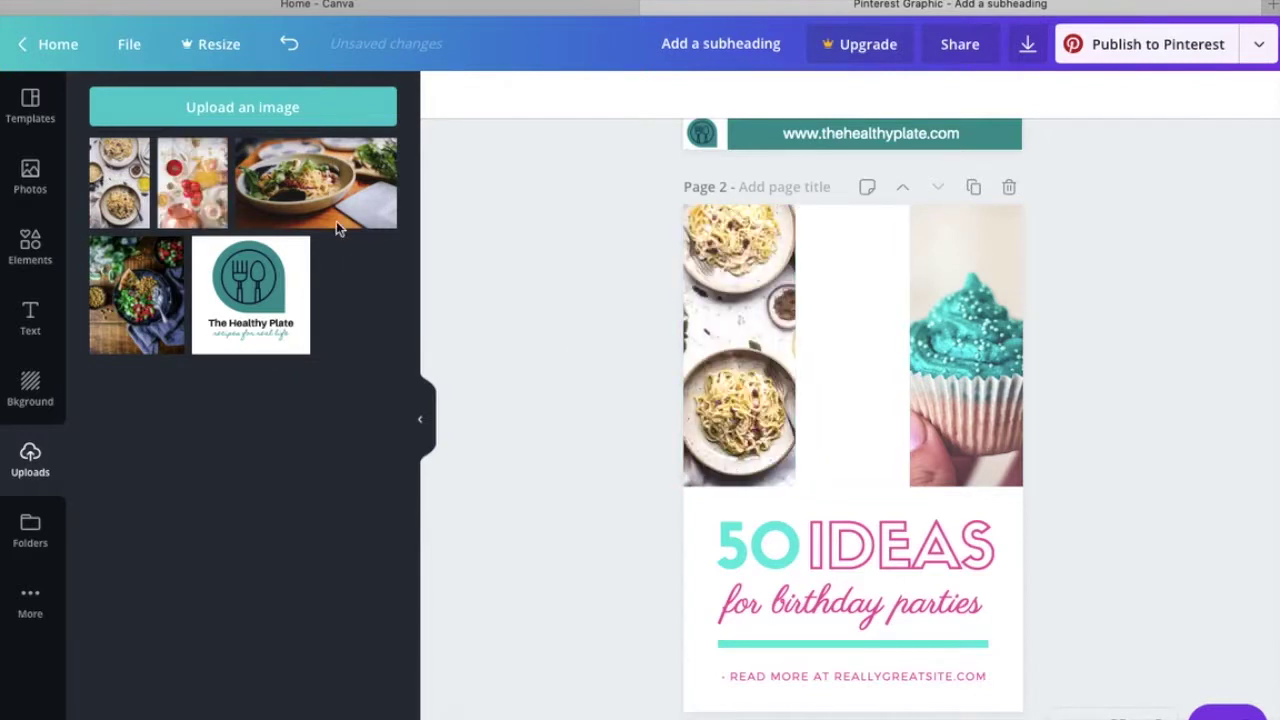
drag(285, 190, 985, 345)
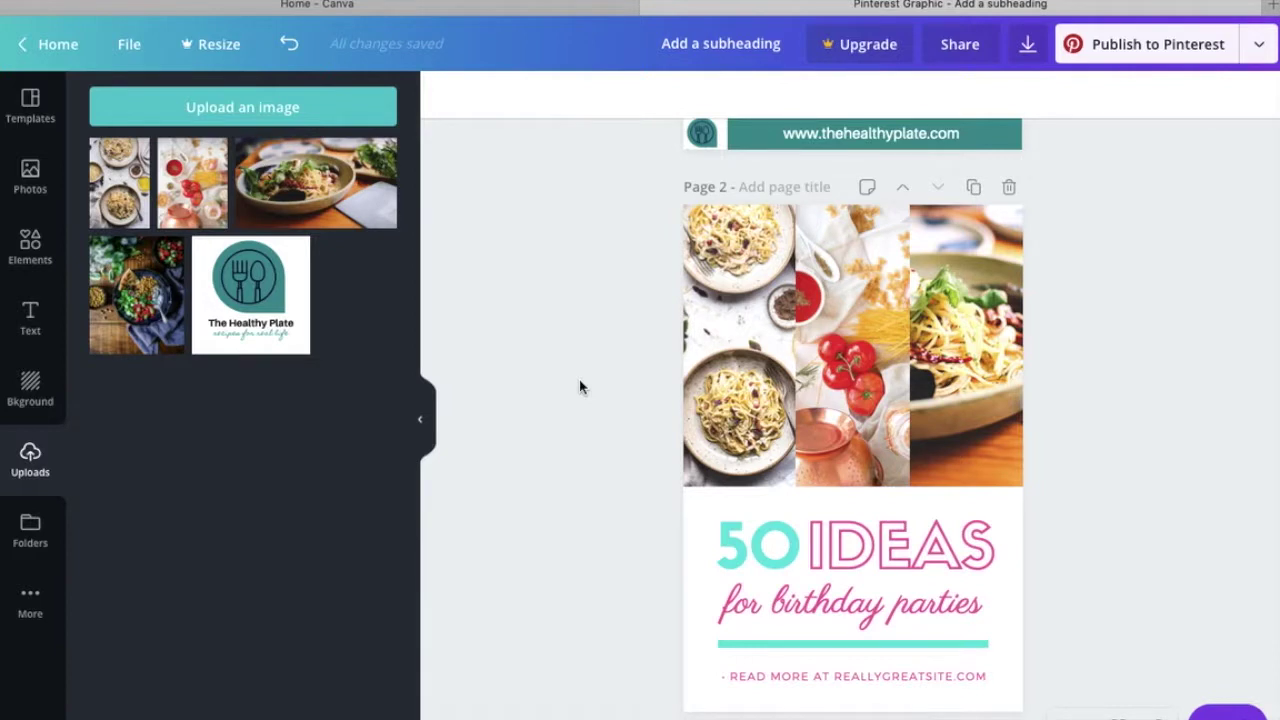
- Change the website address in page 2's READ MORE AT line to MYHEALTHYPLATE.COM
click(810, 678)
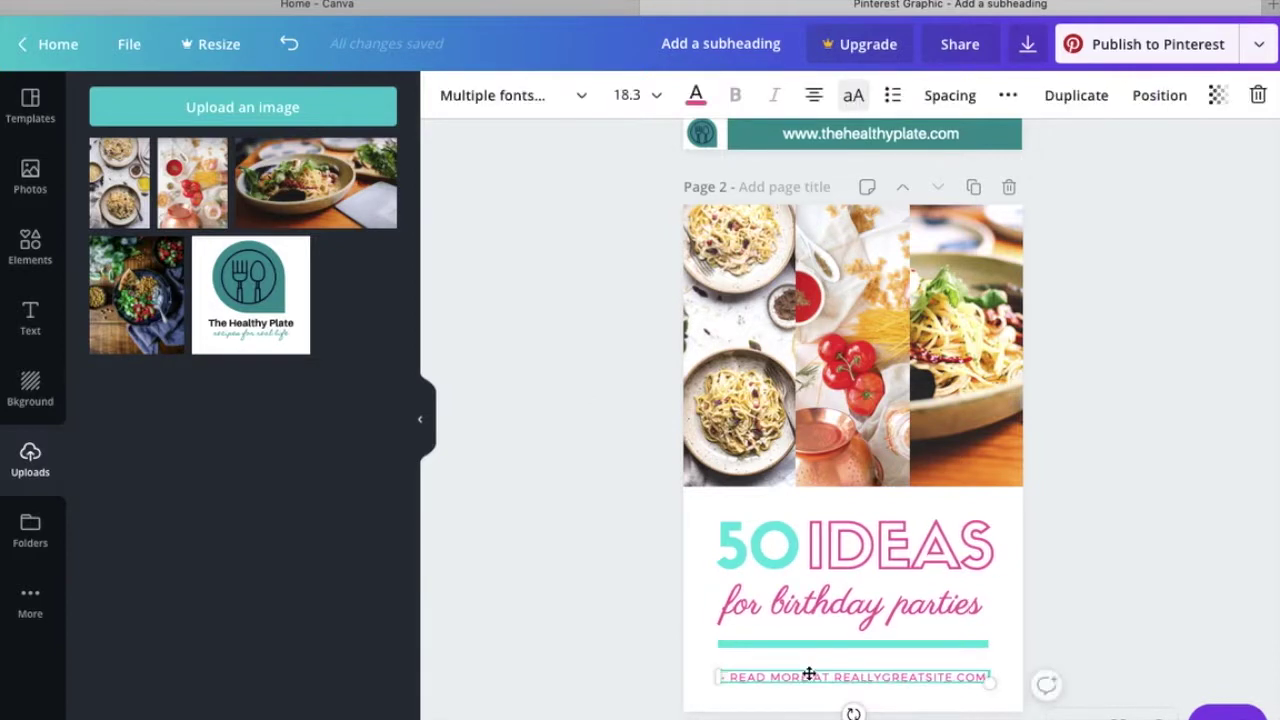
double_click(876, 679)
click(876, 679)
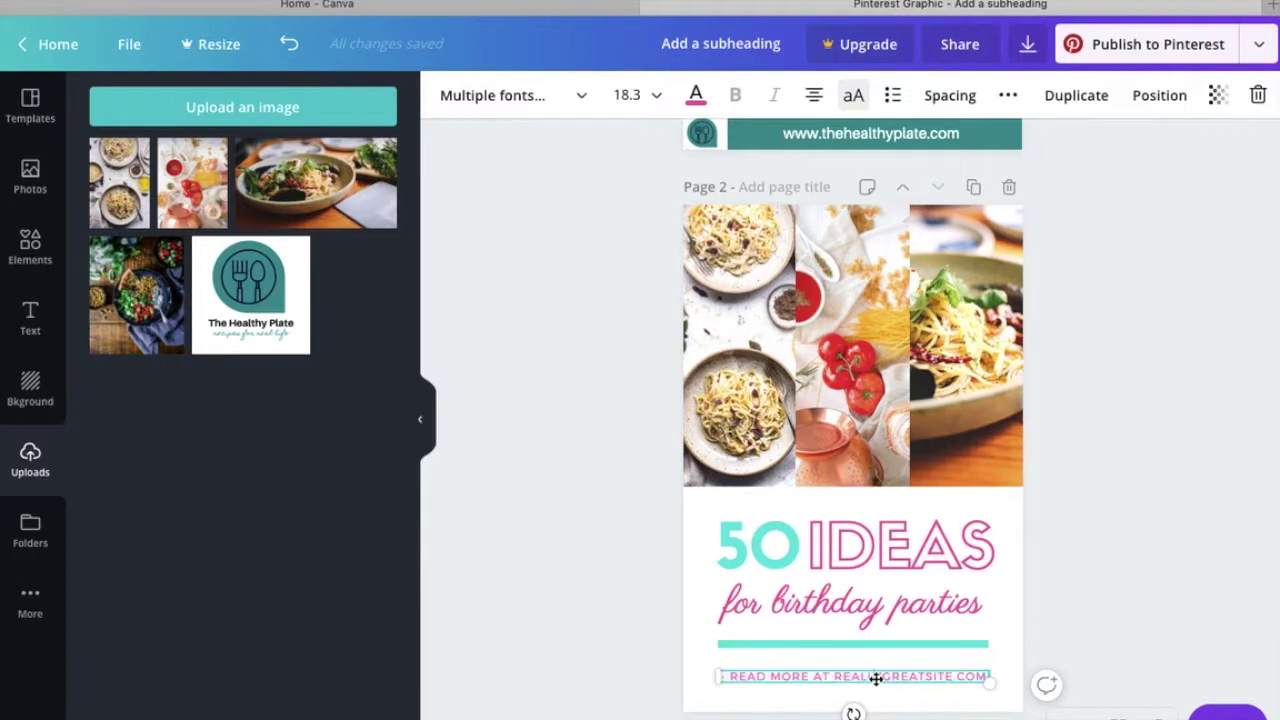
drag(834, 679, 924, 679)
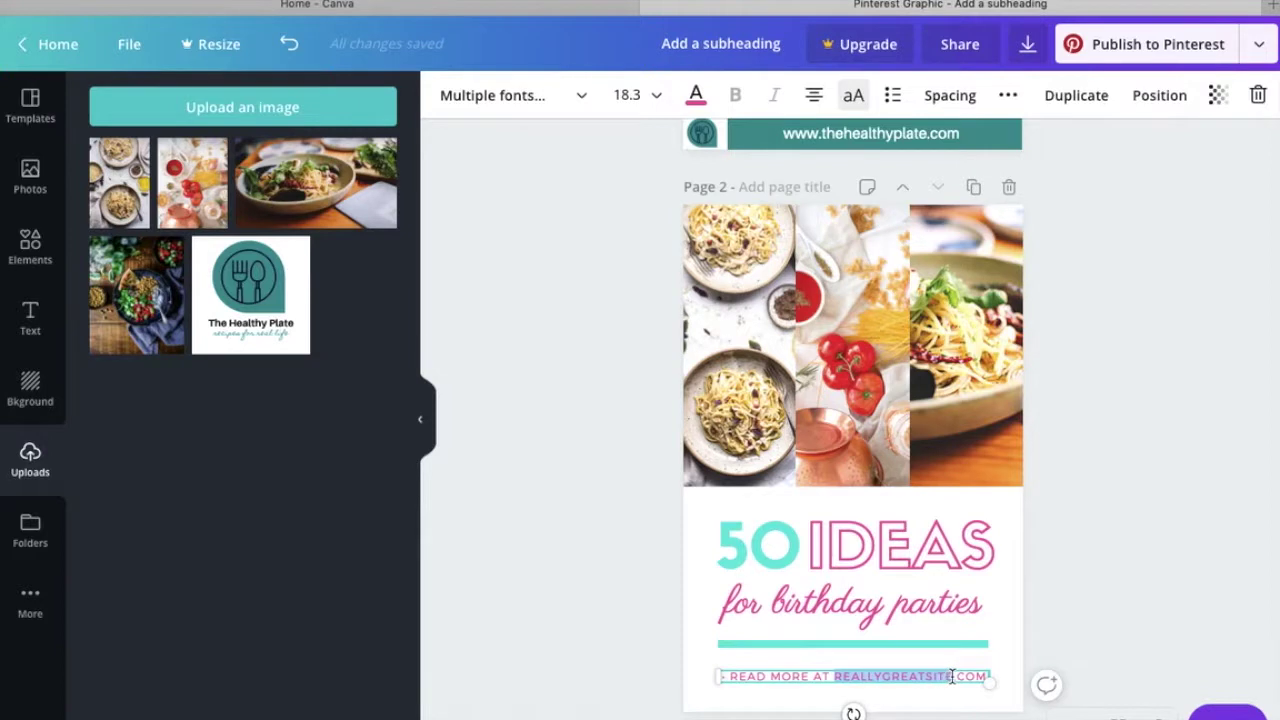
text(myhealthyplate)
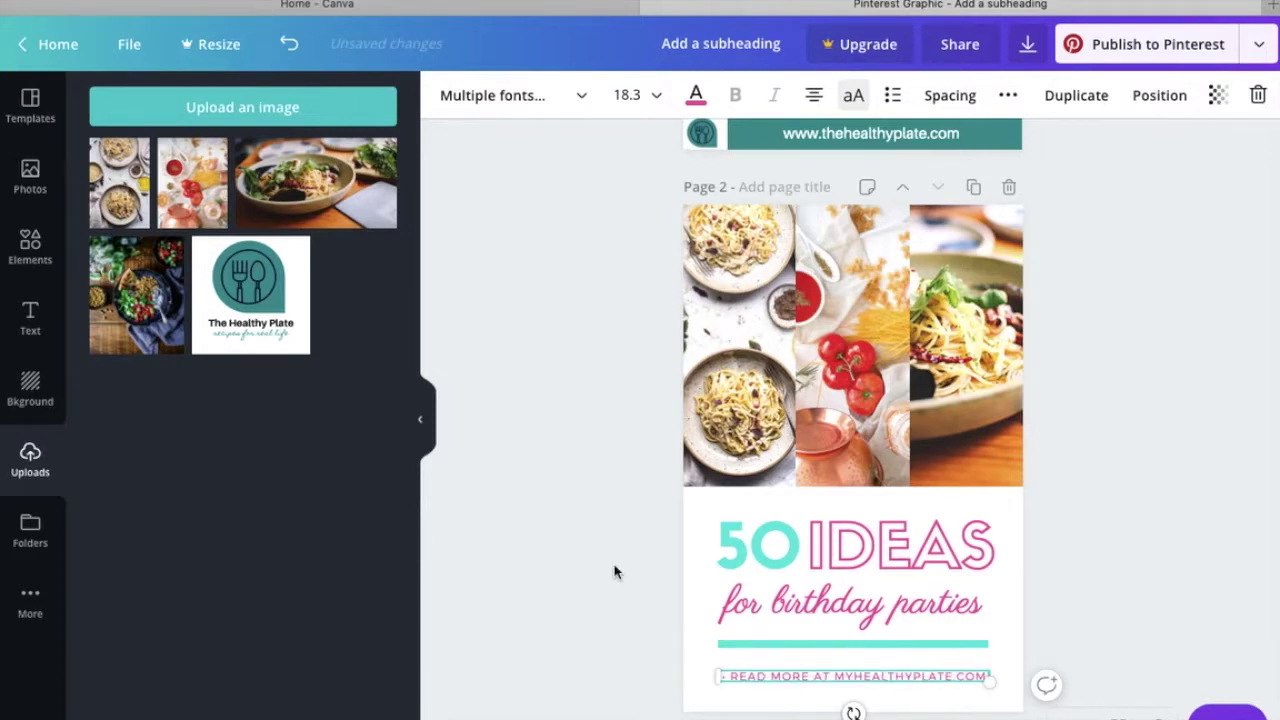
- Reword the script line under 50 IDEAS as "for quick dinner"
click(778, 605)
drag(776, 605, 985, 605)
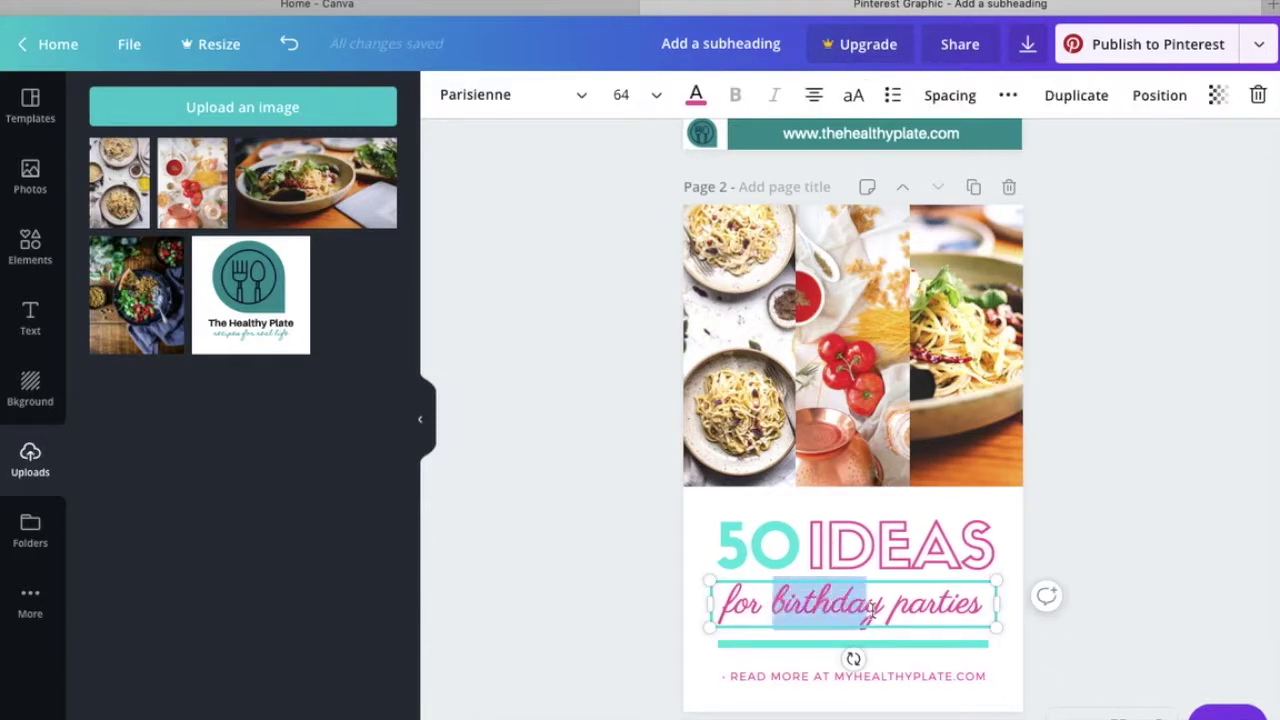
text(dinner)
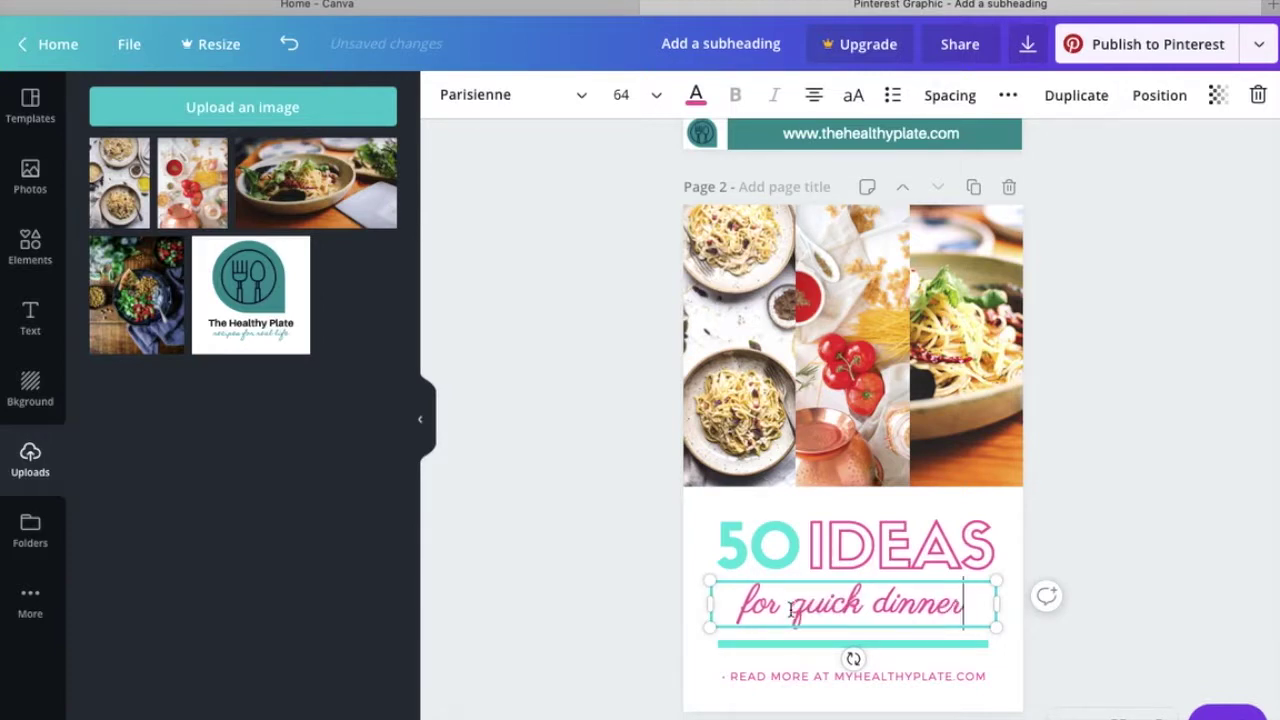
- Set the "for quick dinner" line in the Homemade Apple font at size 48 so it fits on one line
click(791, 607)
click(582, 94)
click(203, 225)
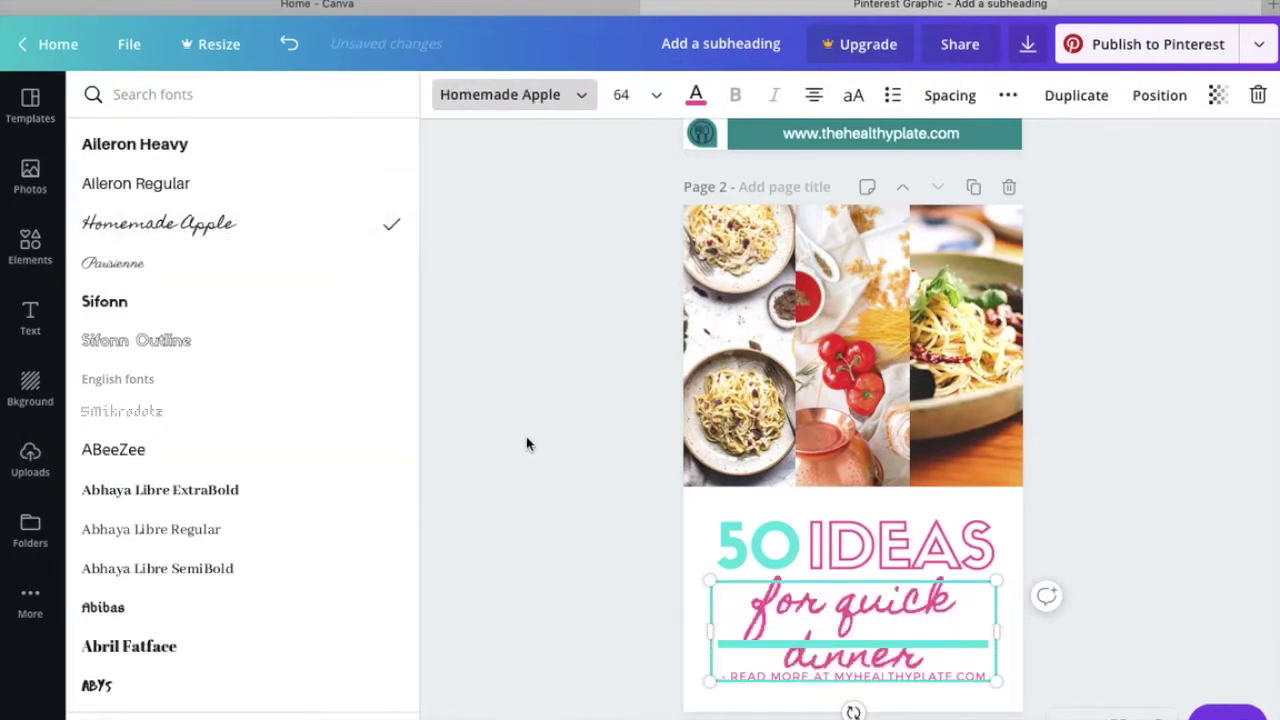
click(646, 97)
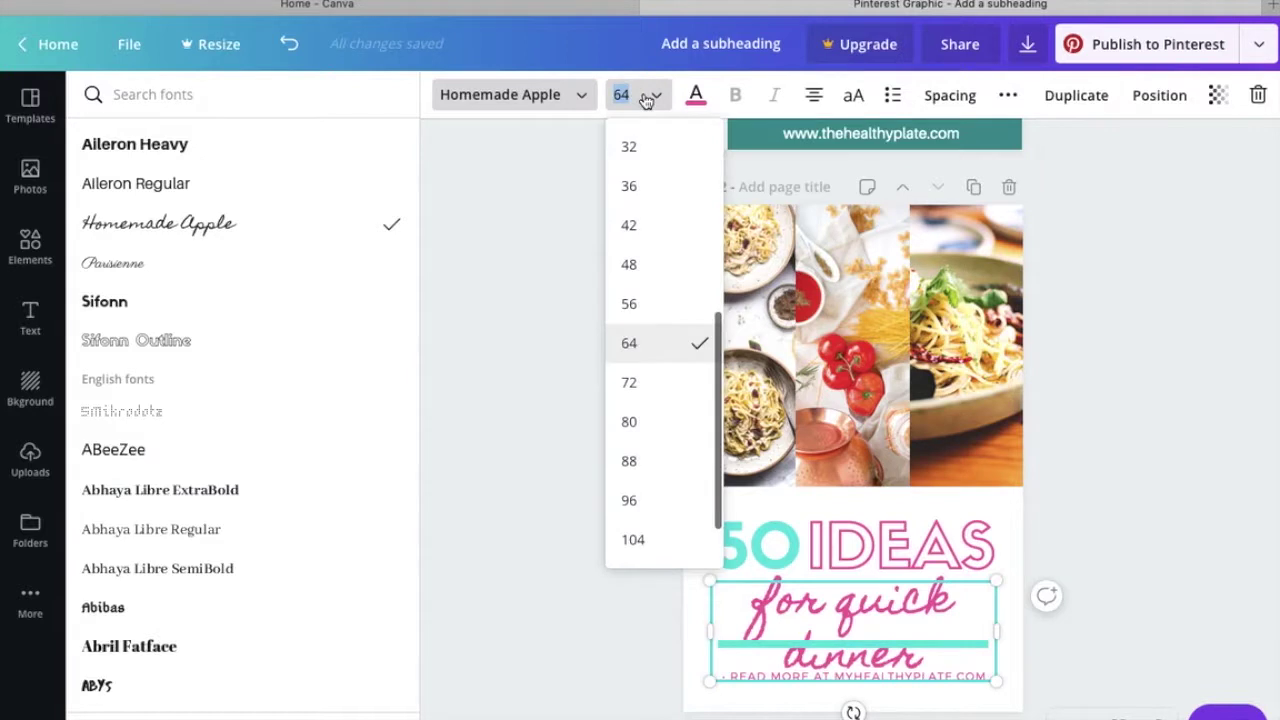
click(631, 260)
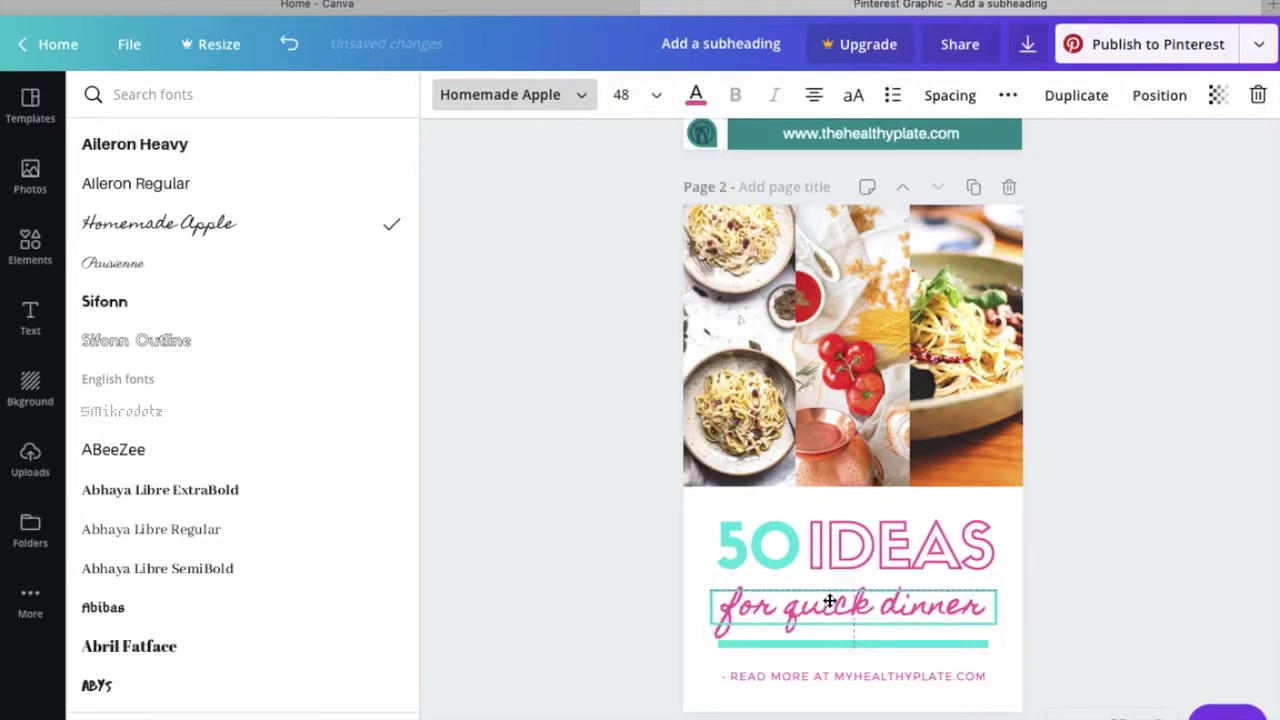
- Set the 50 and IDEAS headings in the Aileron Heavy font and nudge them up slightly above the script line
click(757, 548)
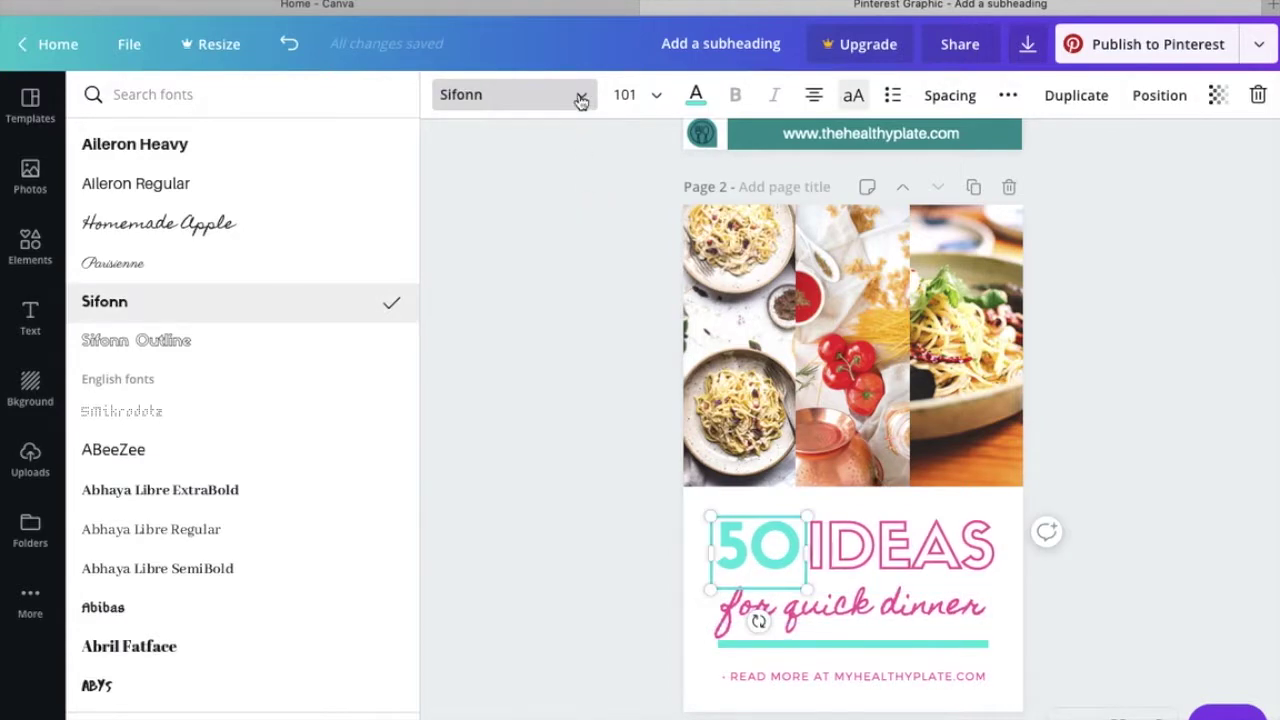
click(580, 100)
click(579, 104)
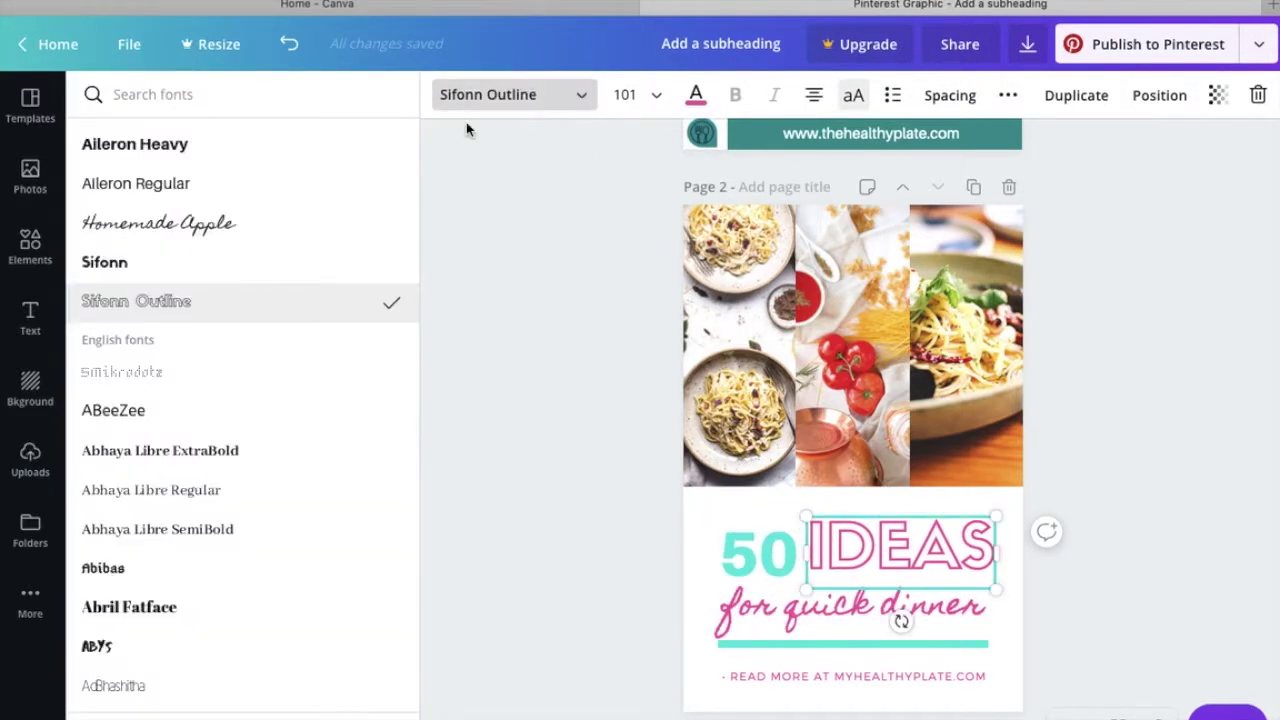
click(220, 148)
key(Escape)
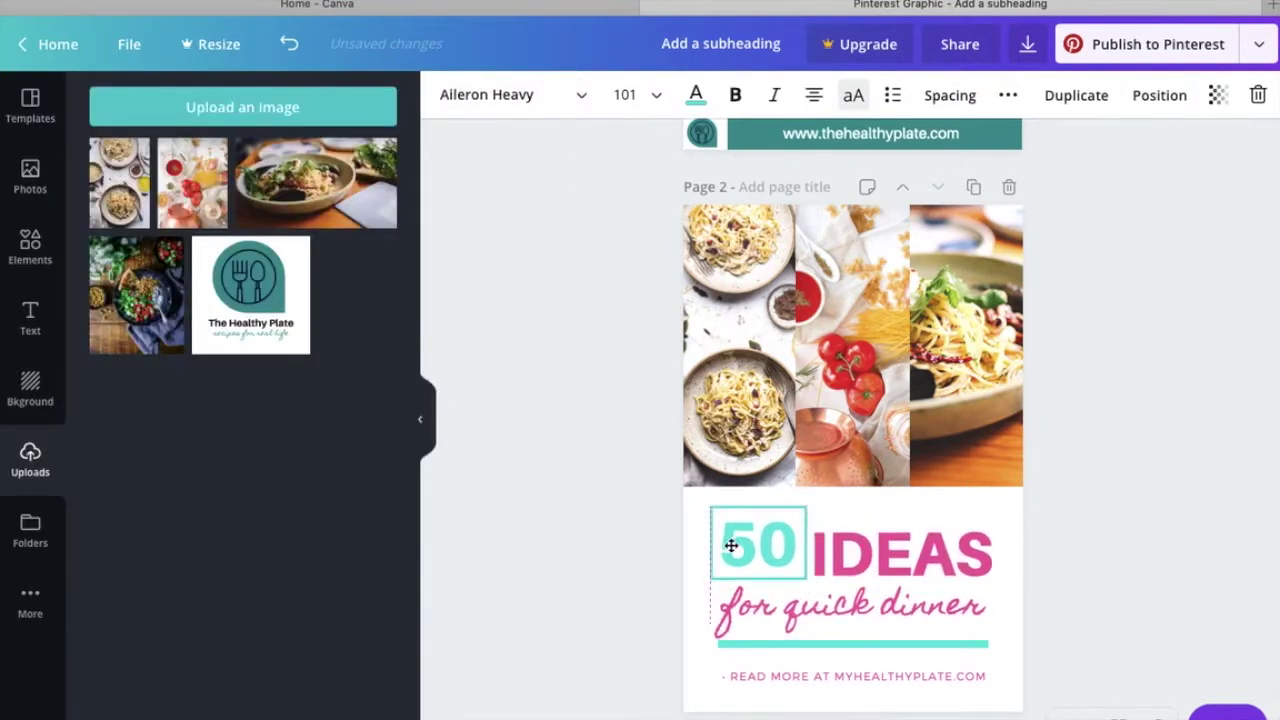
- Color the number 50 with the brand teal and the divider line below the script text black
click(743, 552)
click(696, 94)
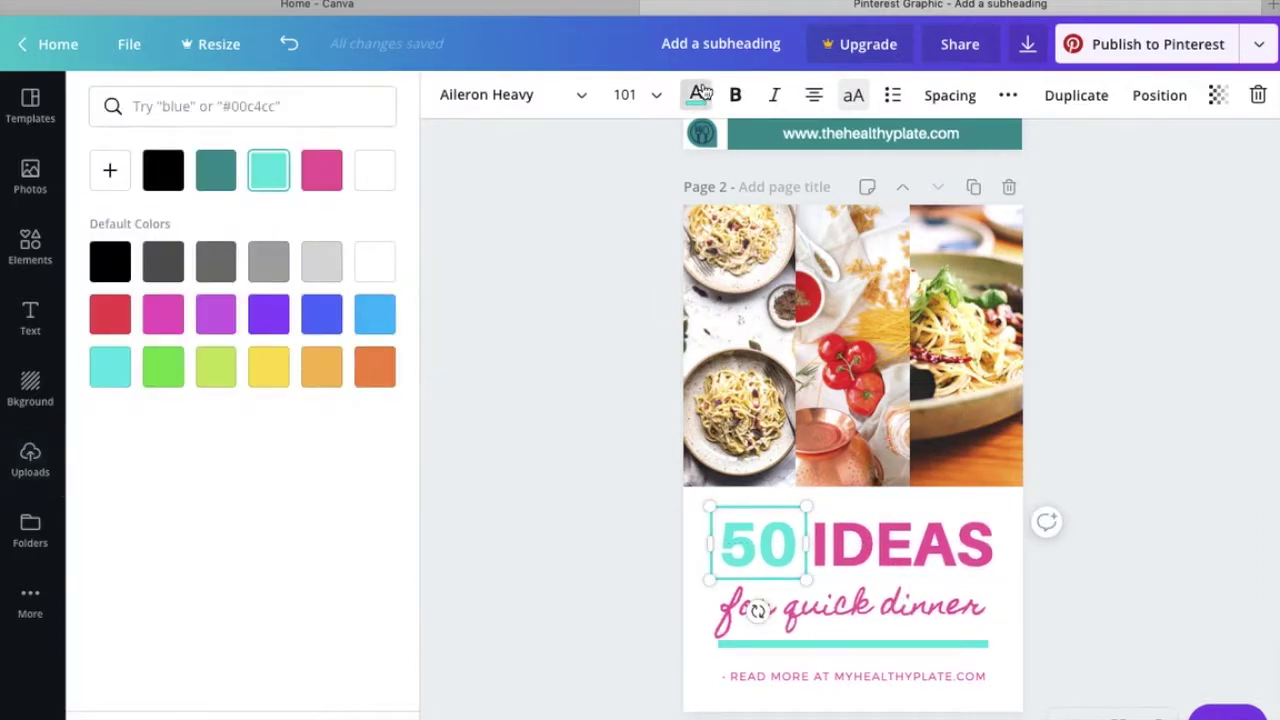
click(222, 176)
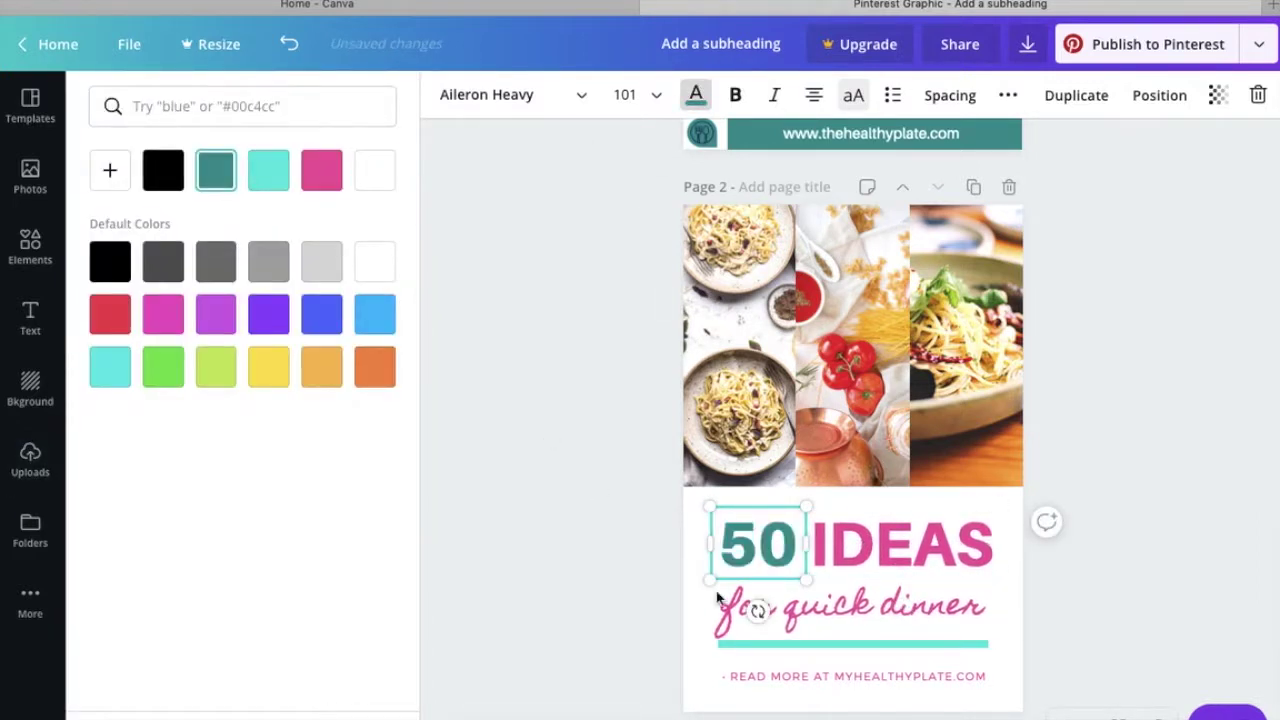
click(785, 645)
click(447, 95)
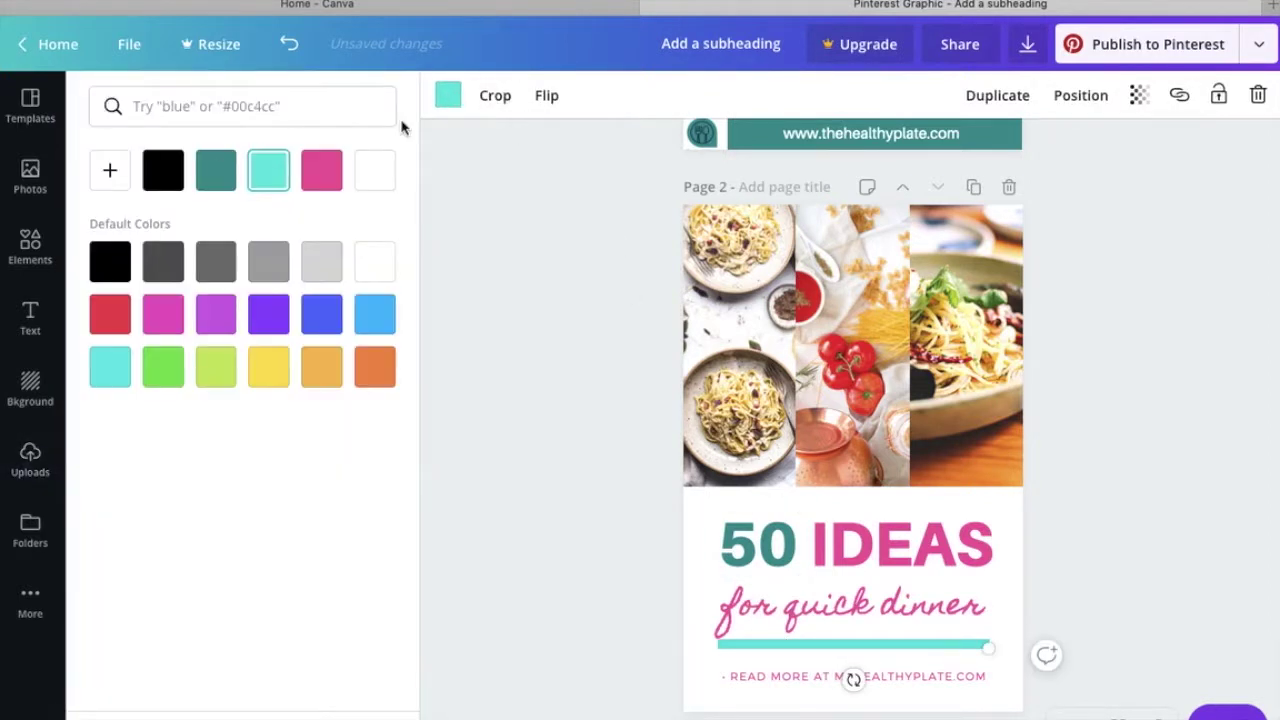
click(216, 170)
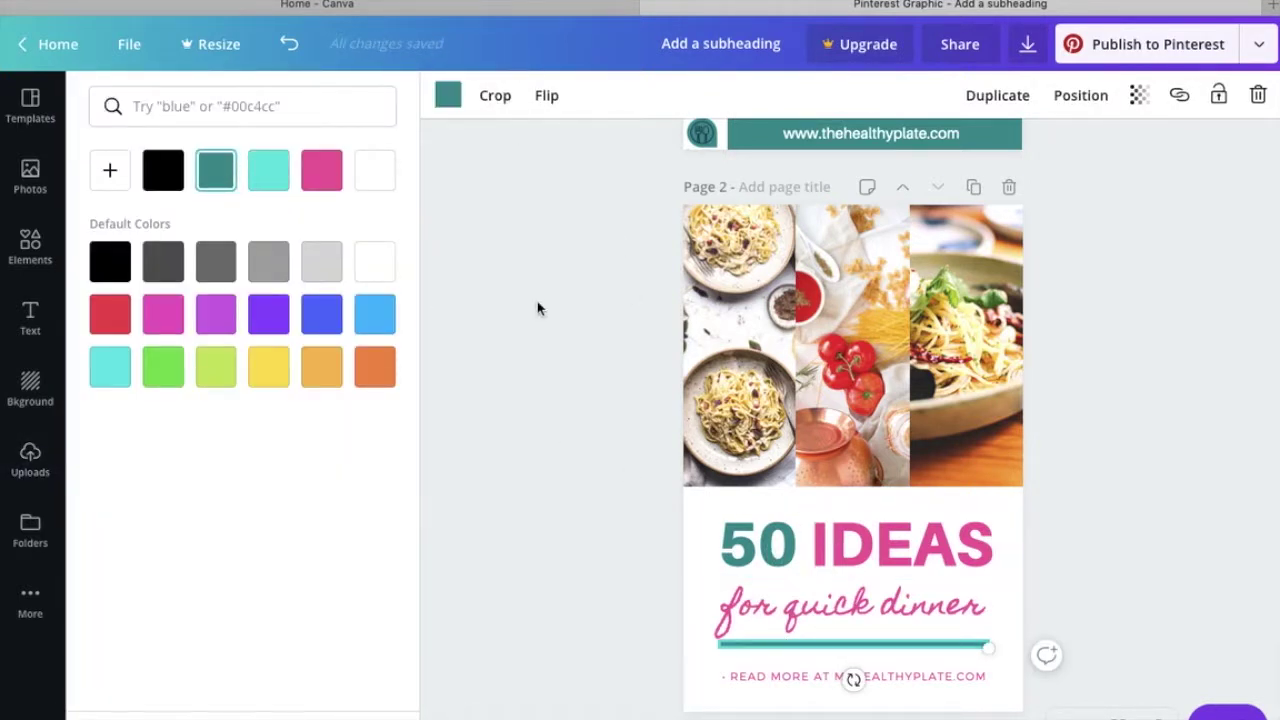
click(176, 184)
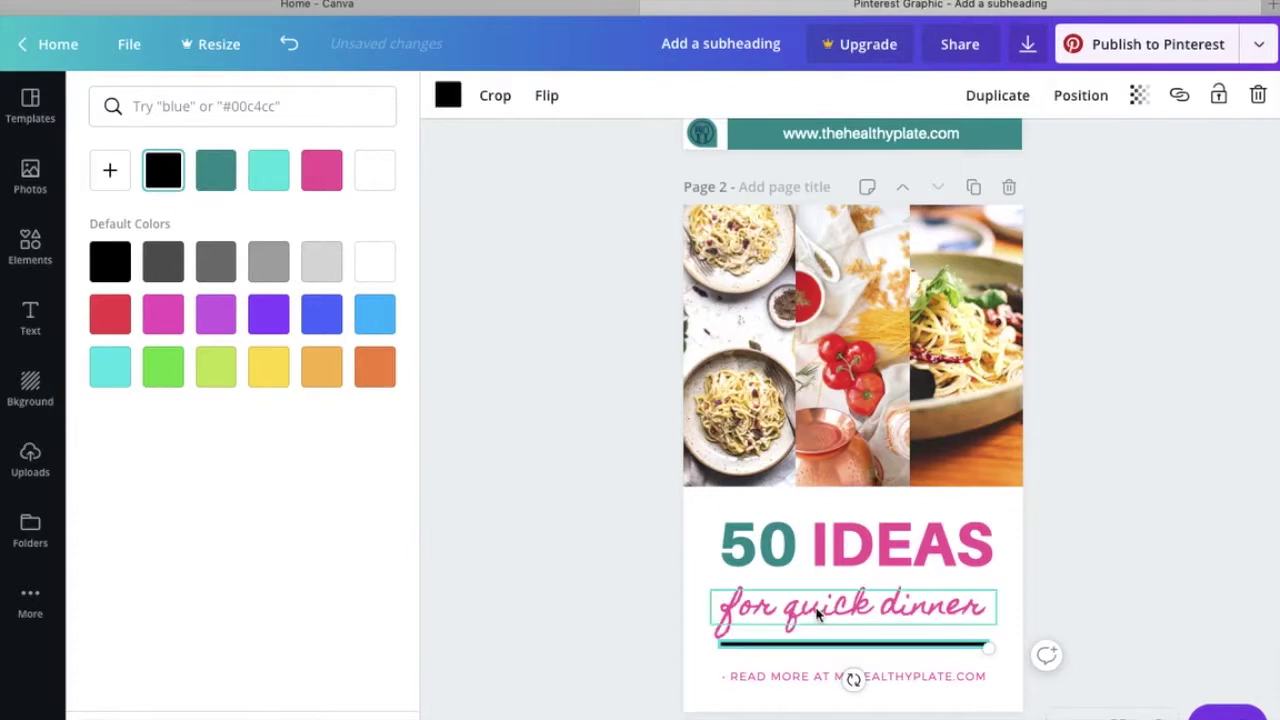
- Color the word IDEAS and the "for quick dinner" script line black
click(884, 570)
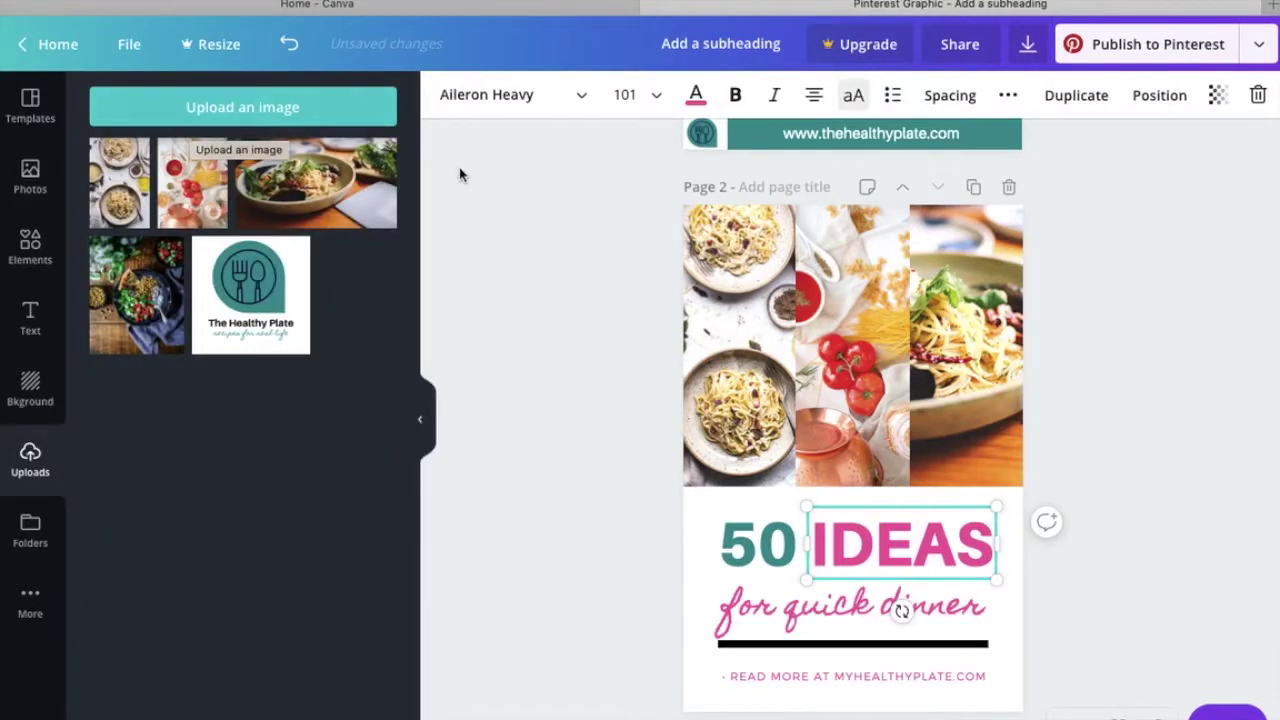
click(696, 95)
click(163, 170)
click(755, 598)
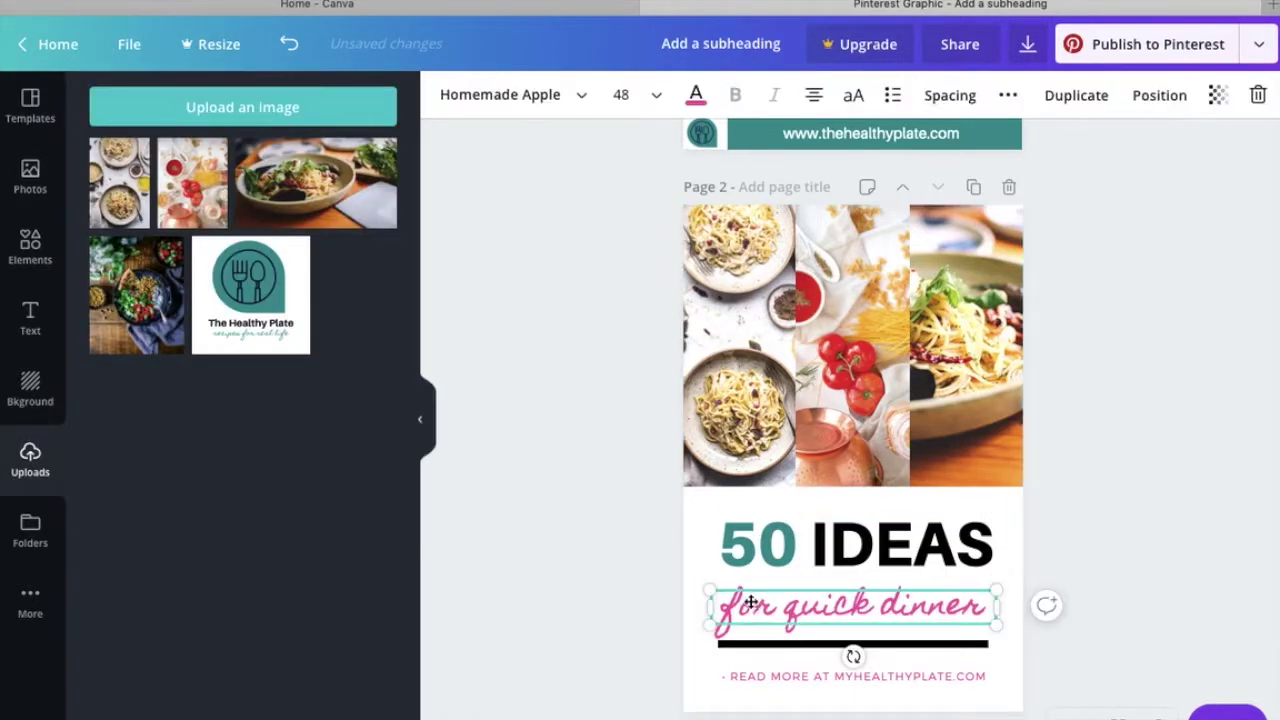
click(696, 95)
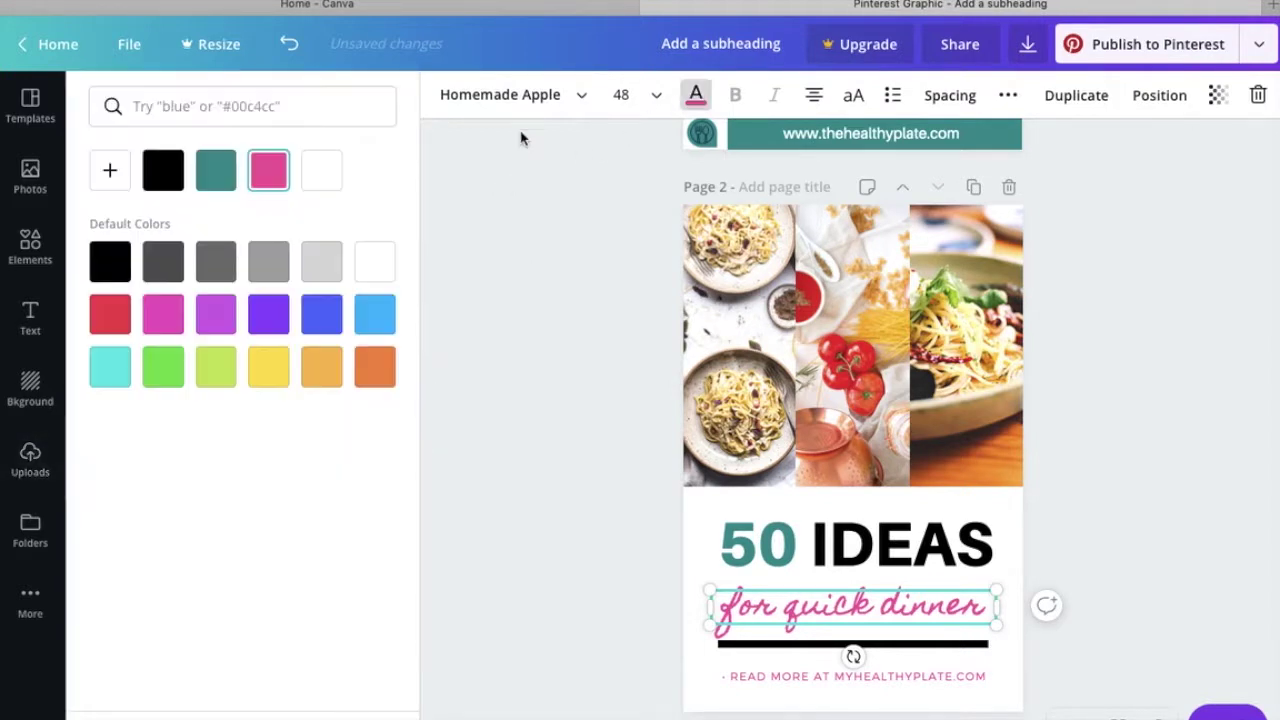
click(180, 163)
click(563, 240)
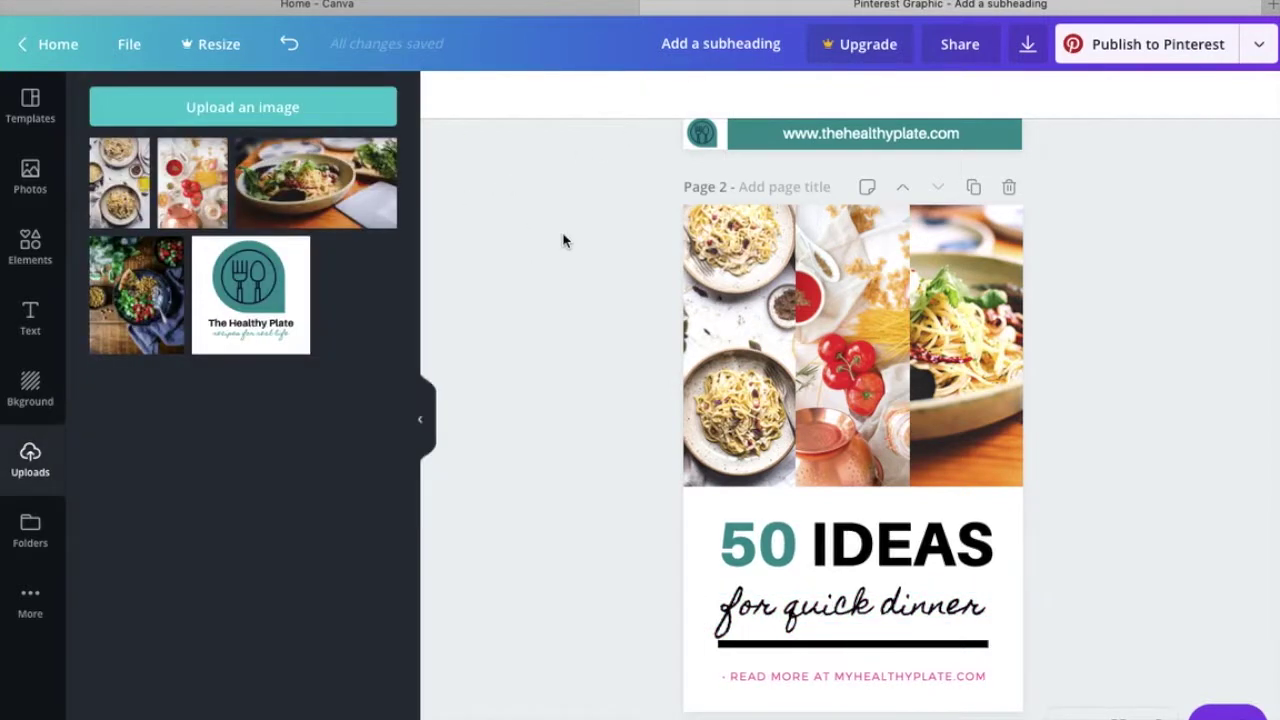
- Color the READ MORE AT website line black and review the finished page 2 design
click(748, 680)
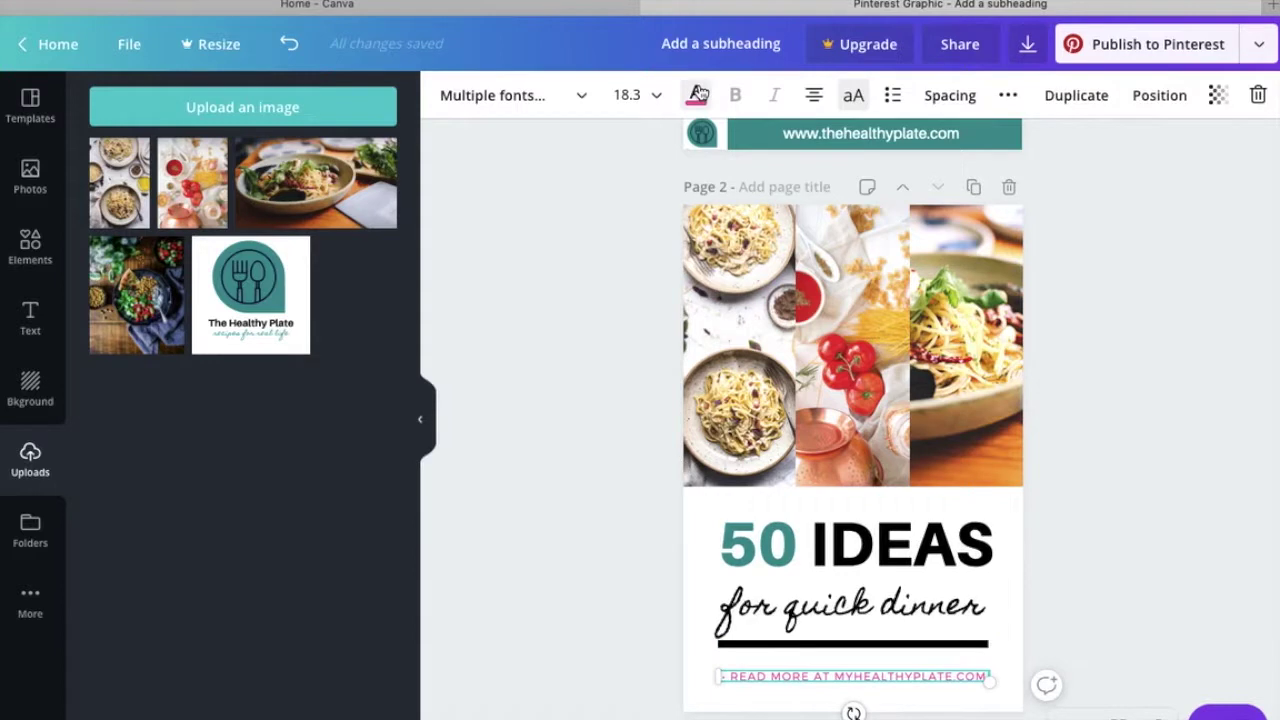
click(696, 95)
click(174, 177)
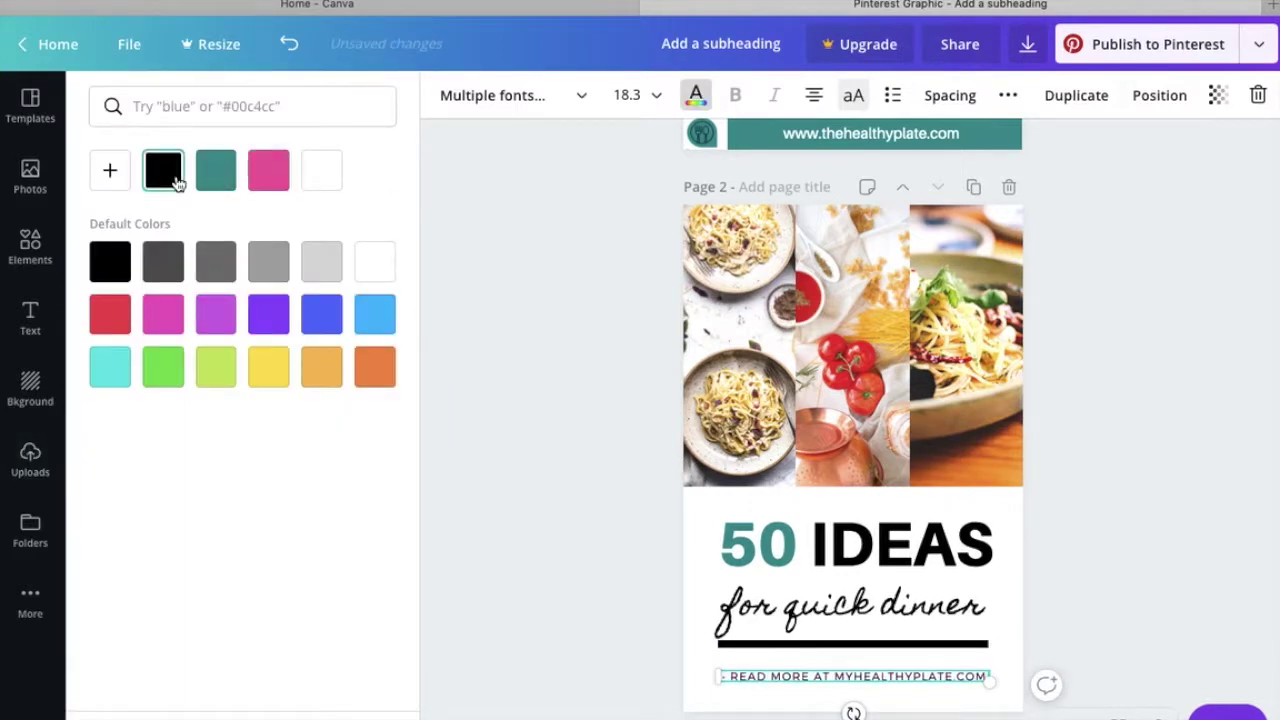
click(543, 310)
scroll(545, 314, up, 4)
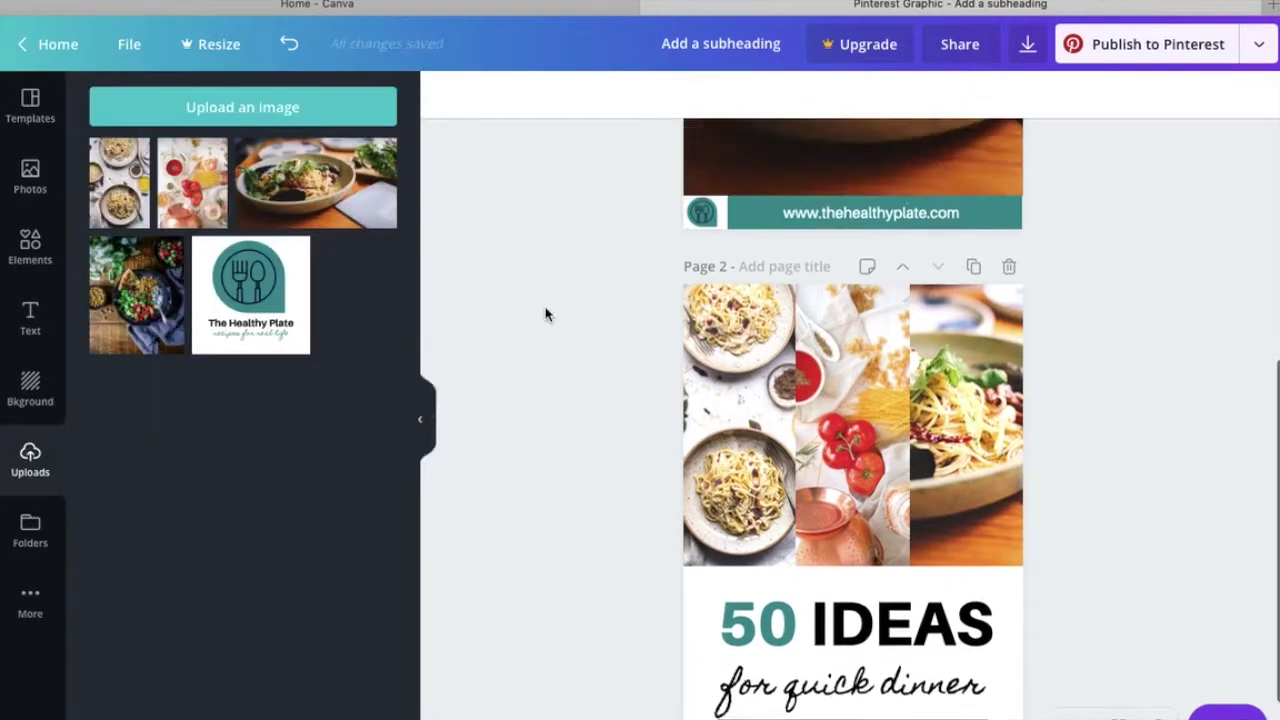
scroll(545, 314, down, 4)
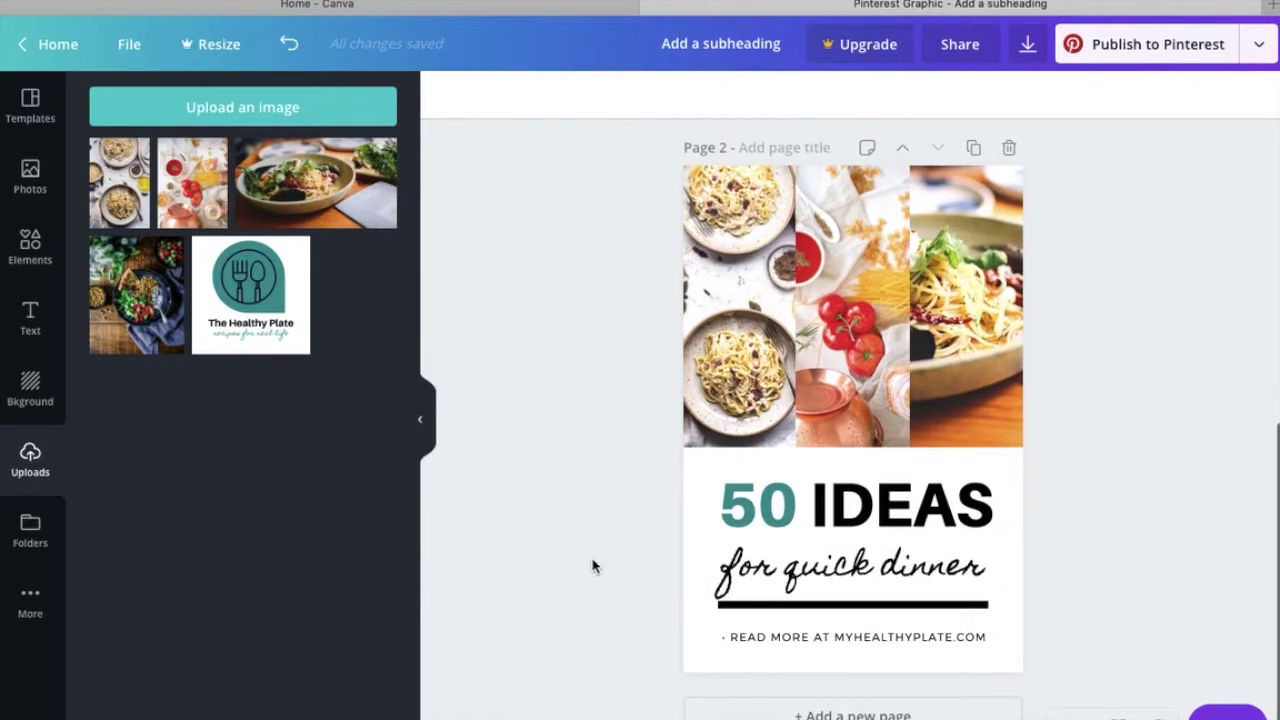
- Add a third page filled with a single-image grid and bring up the uploaded images
click(852, 714)
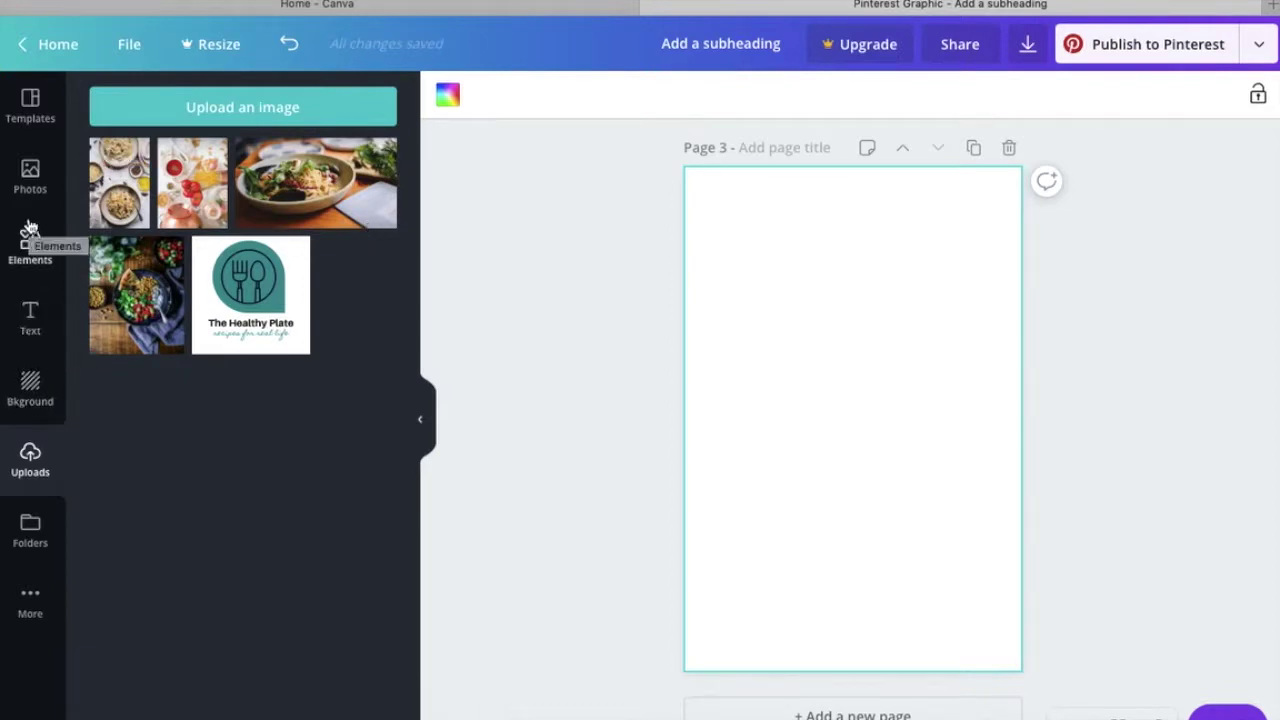
click(30, 176)
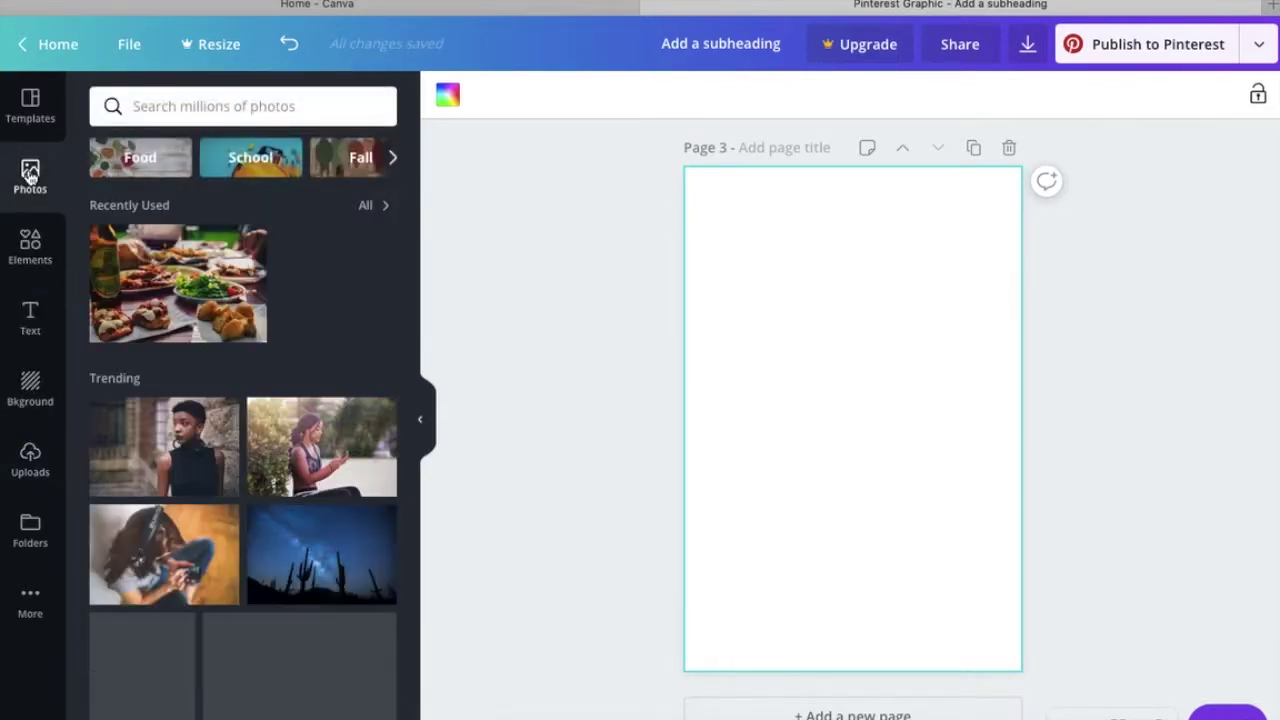
click(29, 244)
click(125, 465)
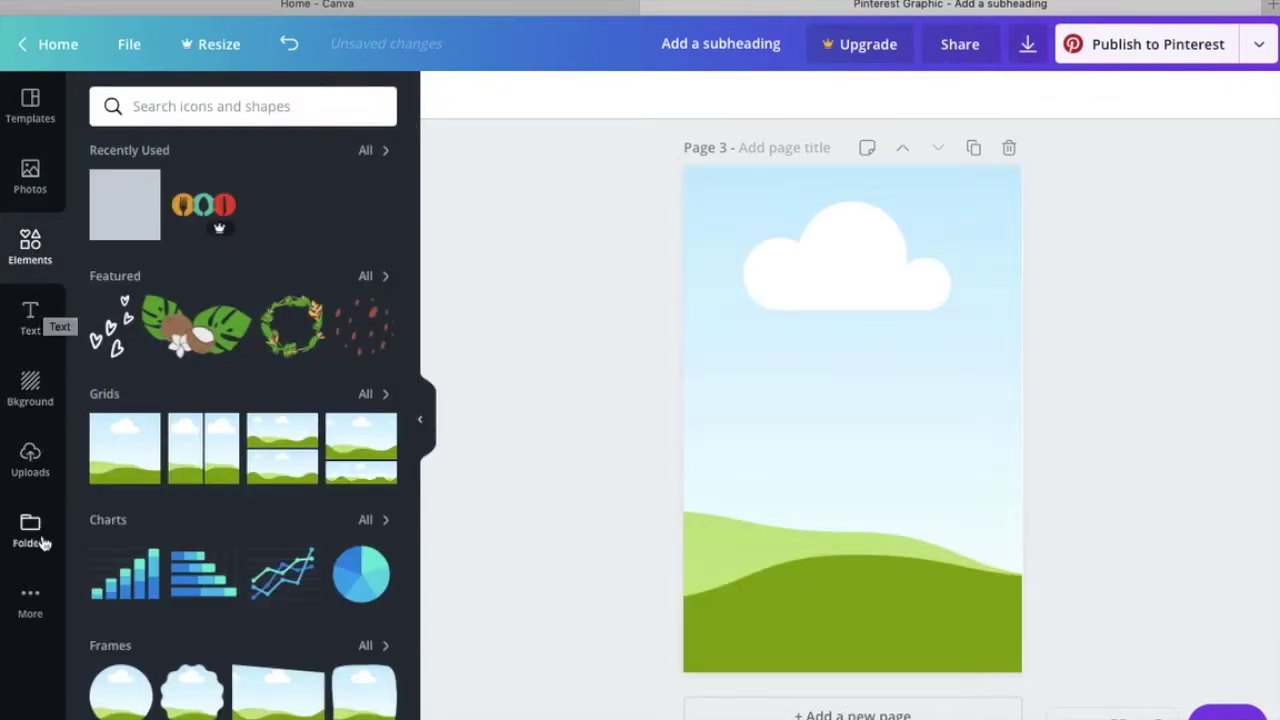
click(30, 460)
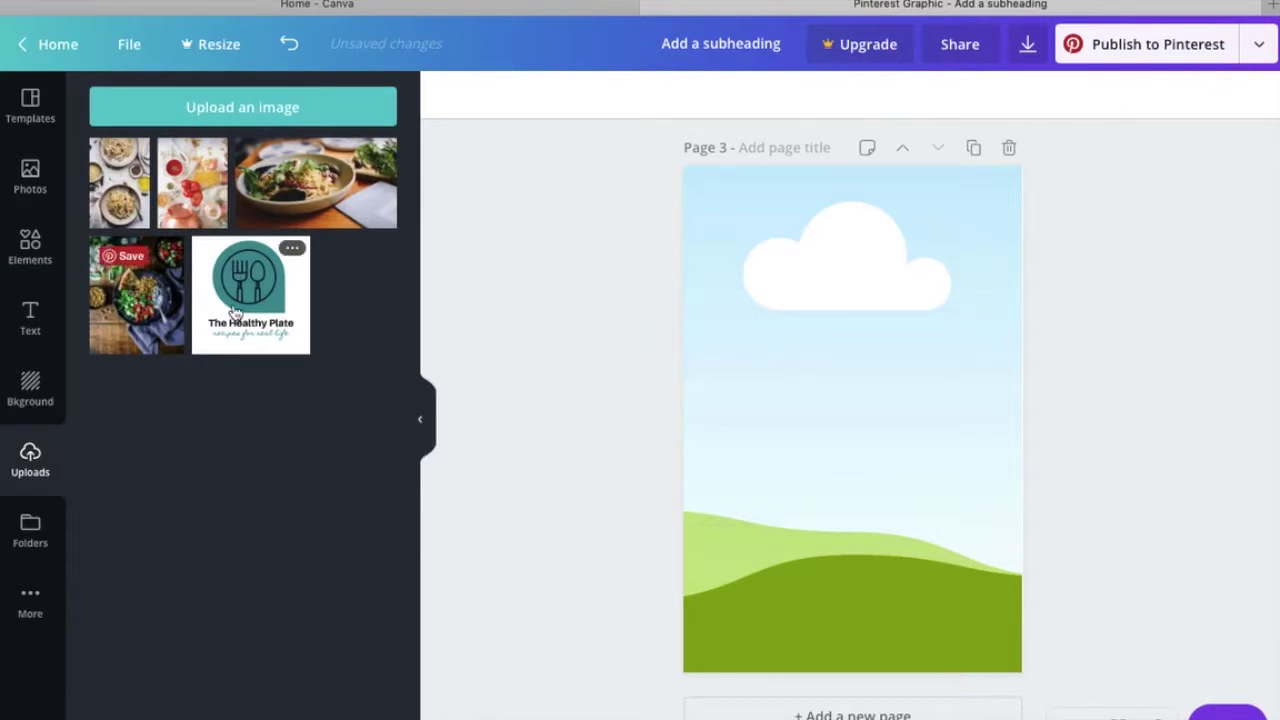
- Fill the page 3 grid with the uploaded photo of the two pasta plates
drag(118, 203, 695, 372)
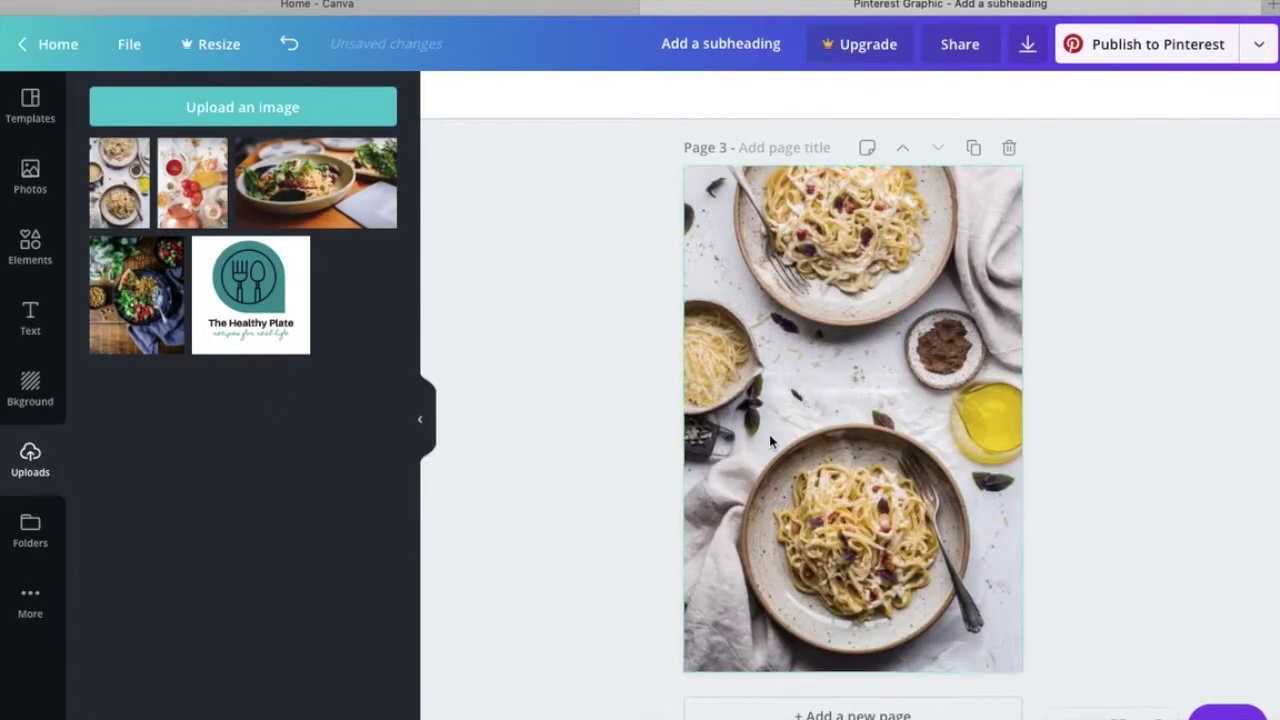
double_click(770, 436)
click(585, 503)
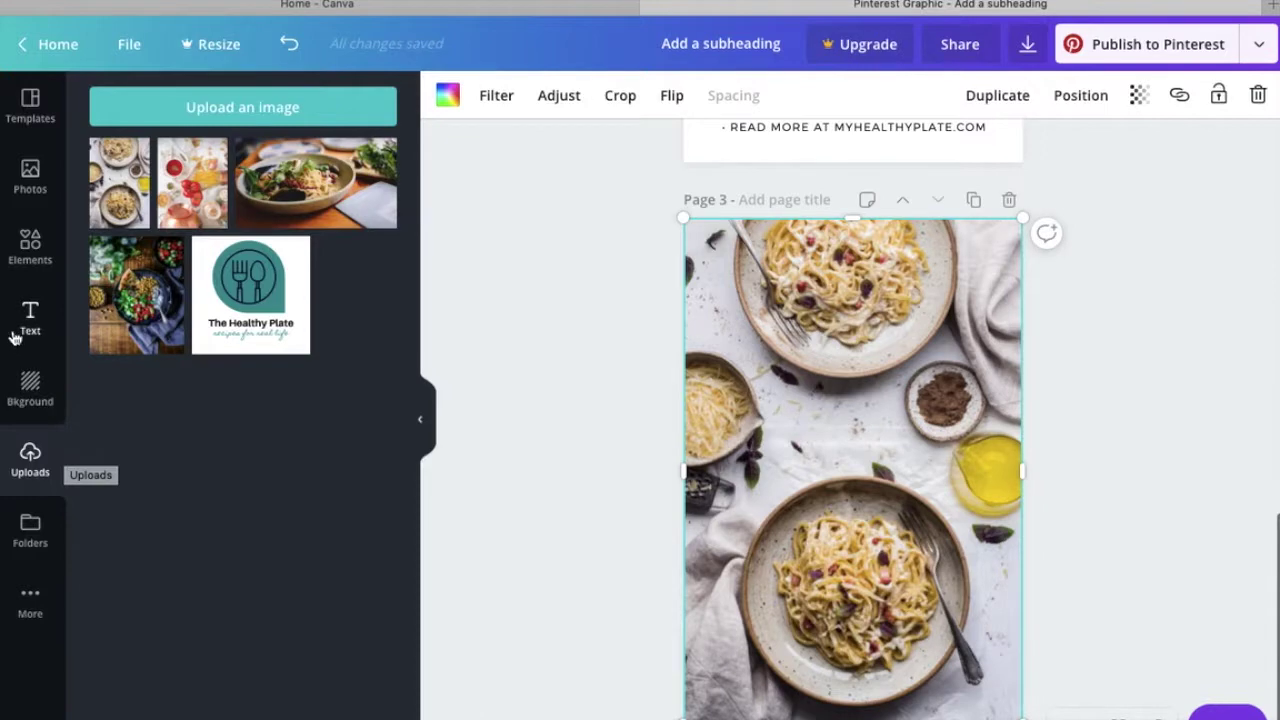
- Add a square shape over the pasta photo on page 3 and color it white
click(40, 243)
click(116, 205)
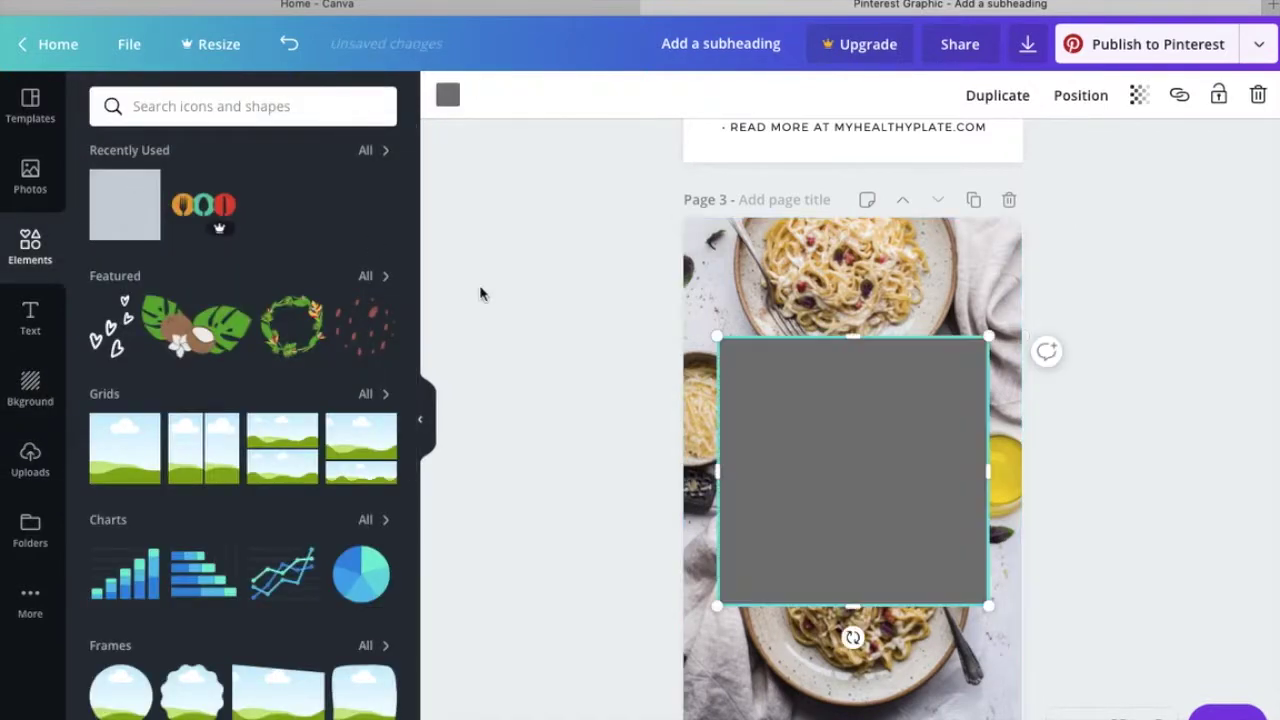
click(449, 98)
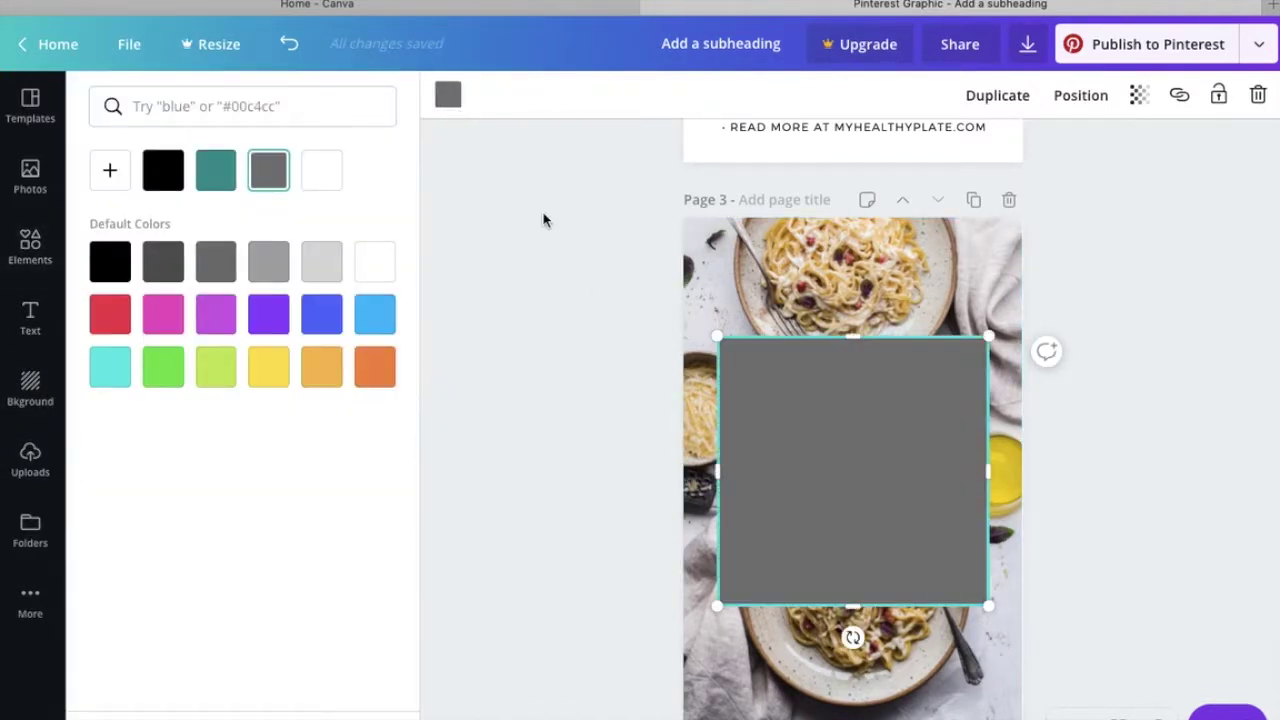
click(310, 171)
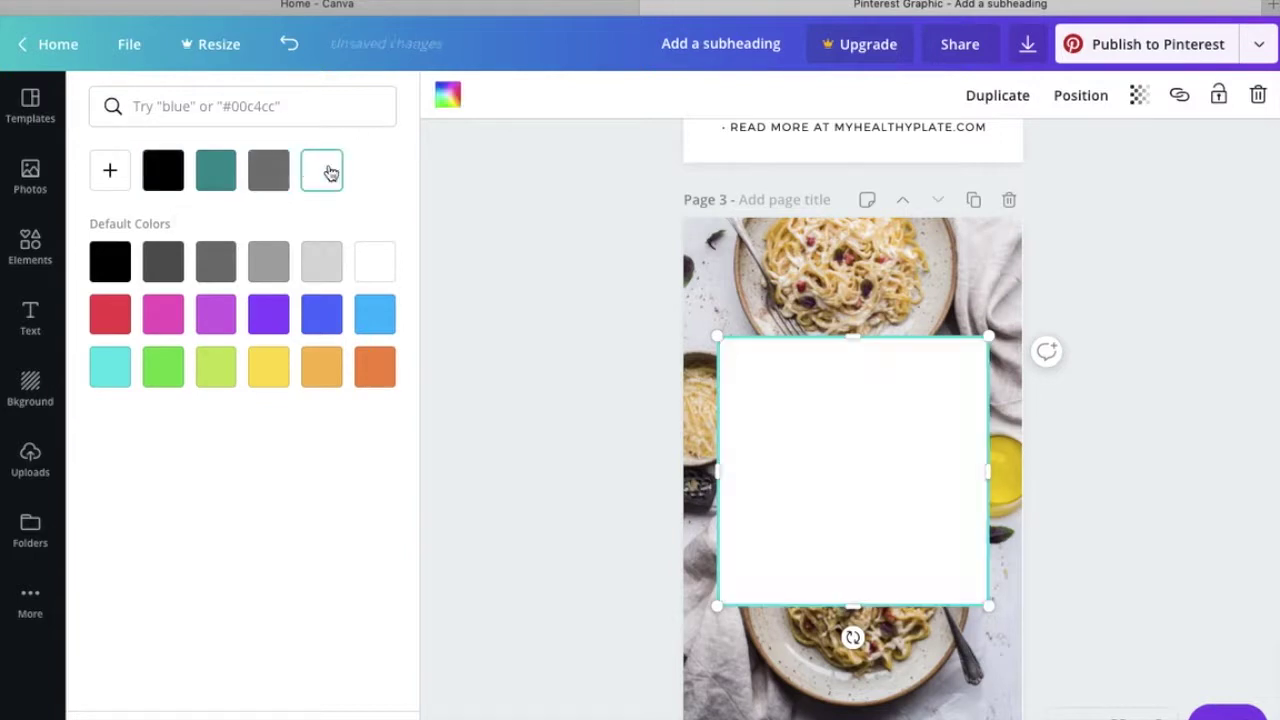
- Stretch the white square to the full page width and shorten it from below into a horizontal band
drag(718, 474, 683, 471)
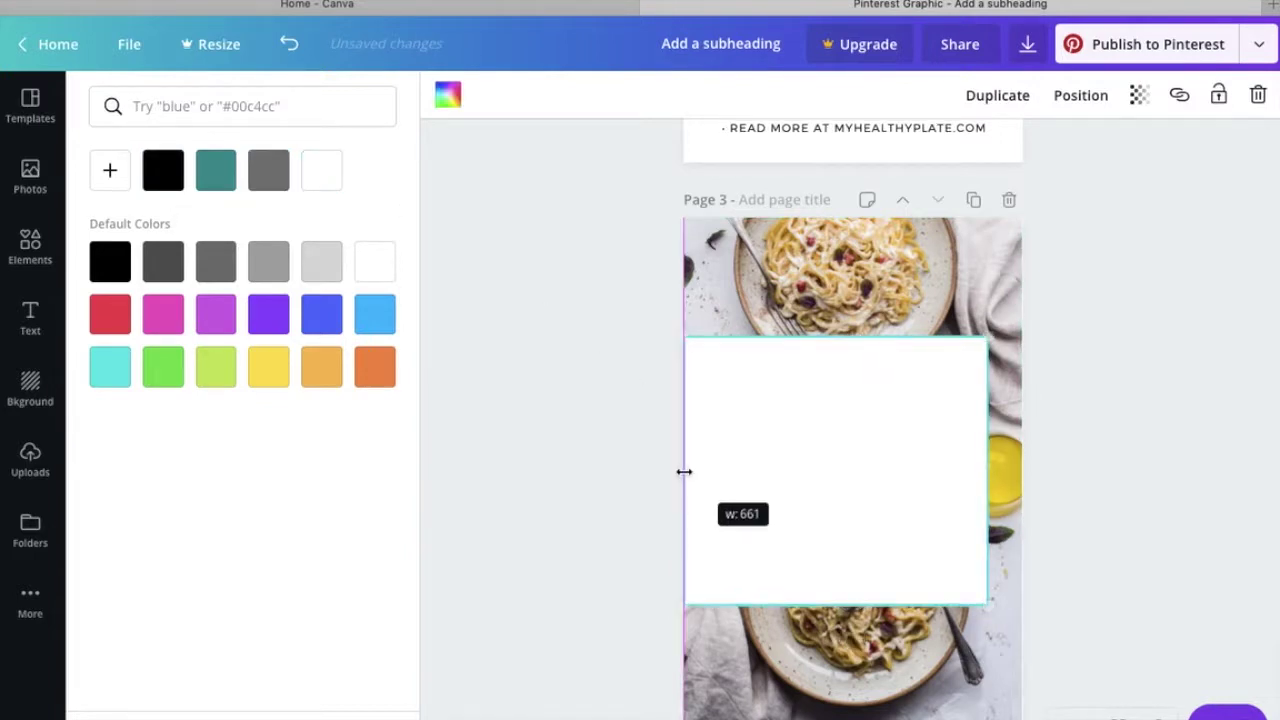
drag(985, 471, 1021, 471)
drag(850, 604, 843, 452)
click(597, 437)
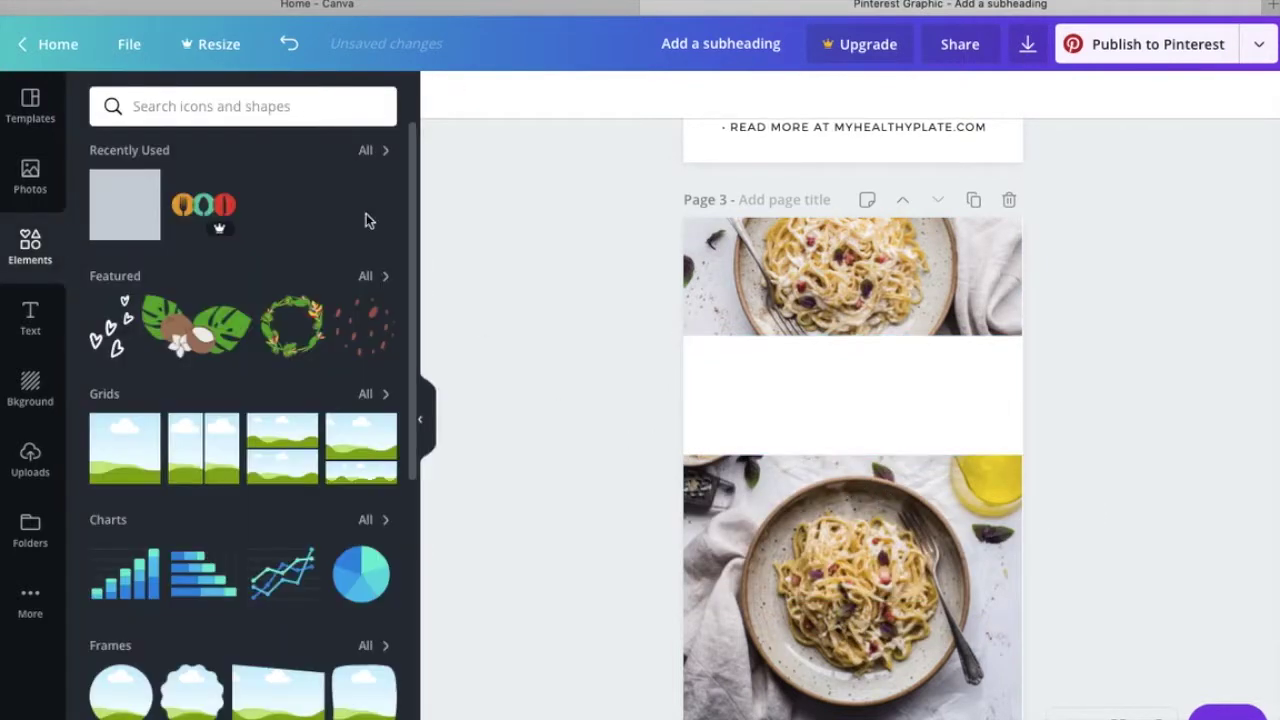
click(762, 394)
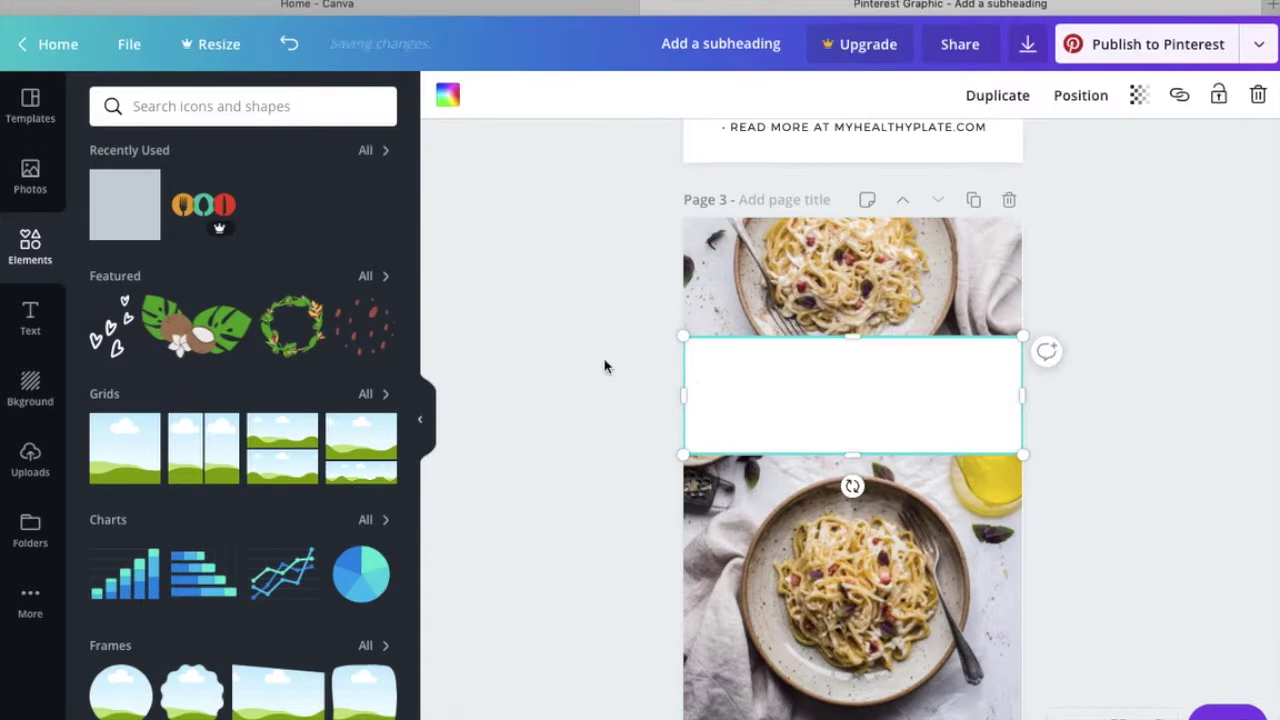
click(577, 349)
- Color the "for quick dinner" script line on page 2 with the brand teal
click(30, 322)
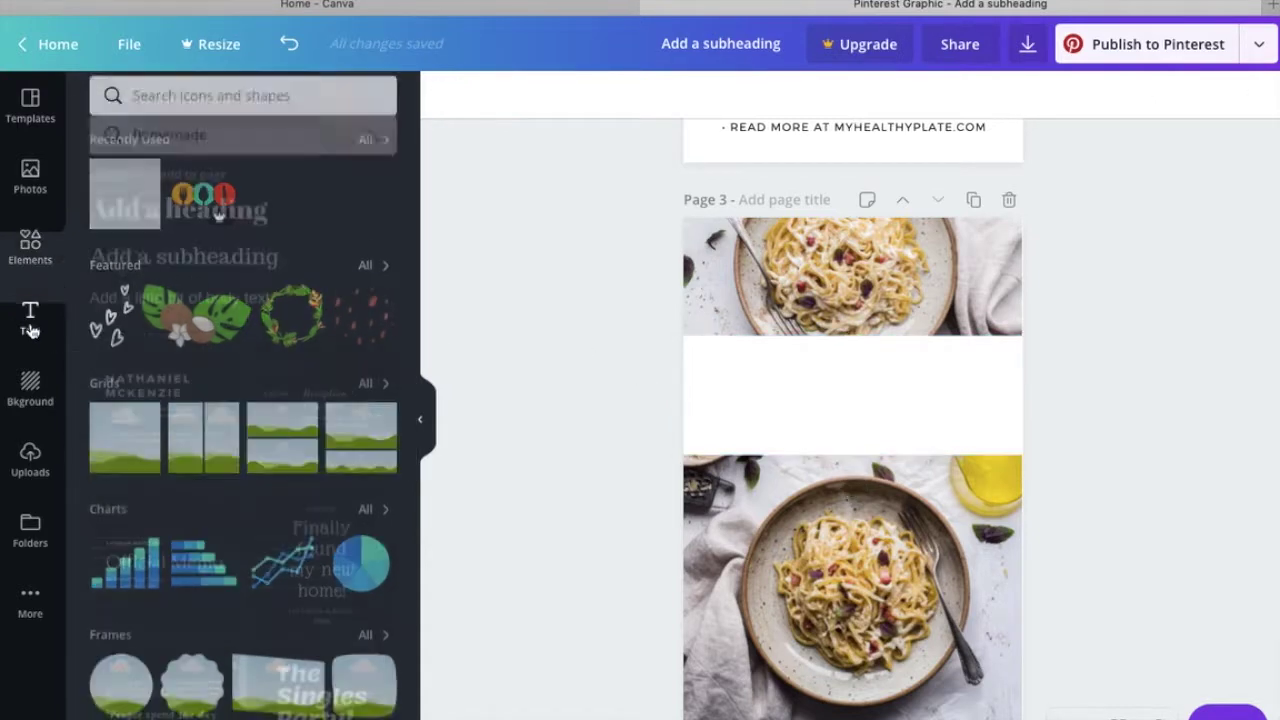
scroll(577, 280, up, 5)
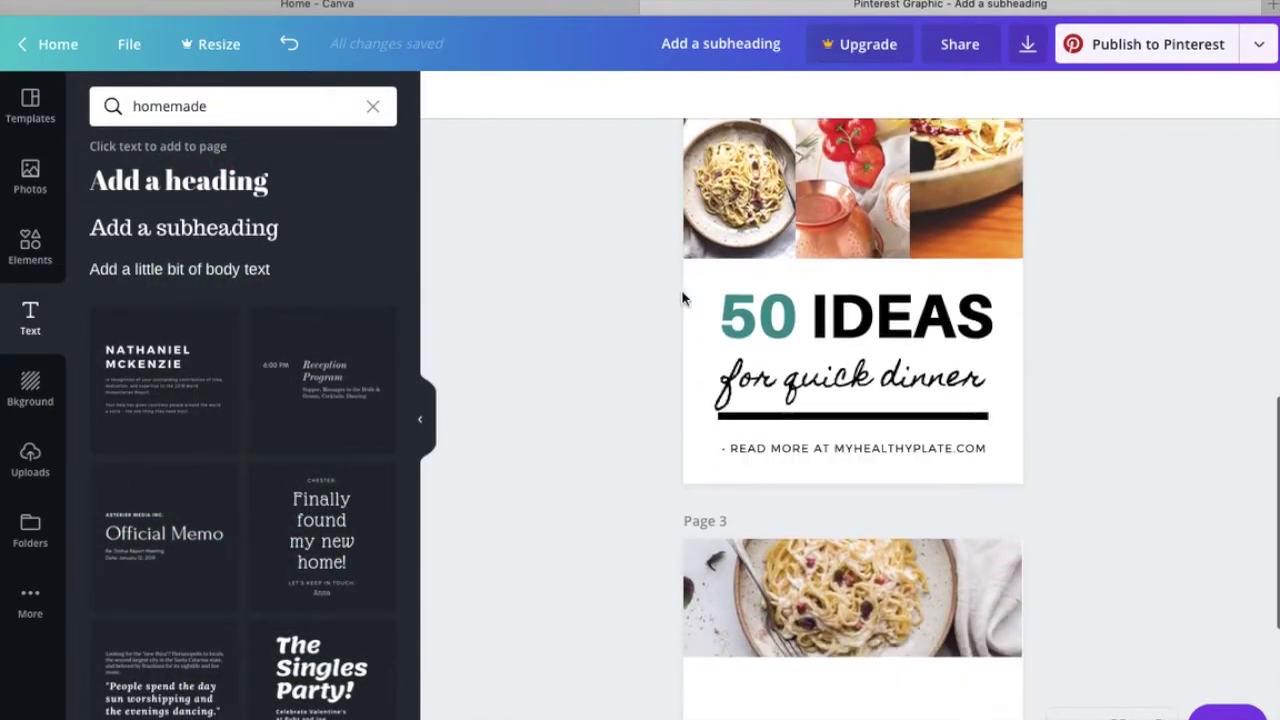
click(850, 382)
click(696, 96)
click(215, 171)
click(574, 292)
scroll(540, 474, down, 3)
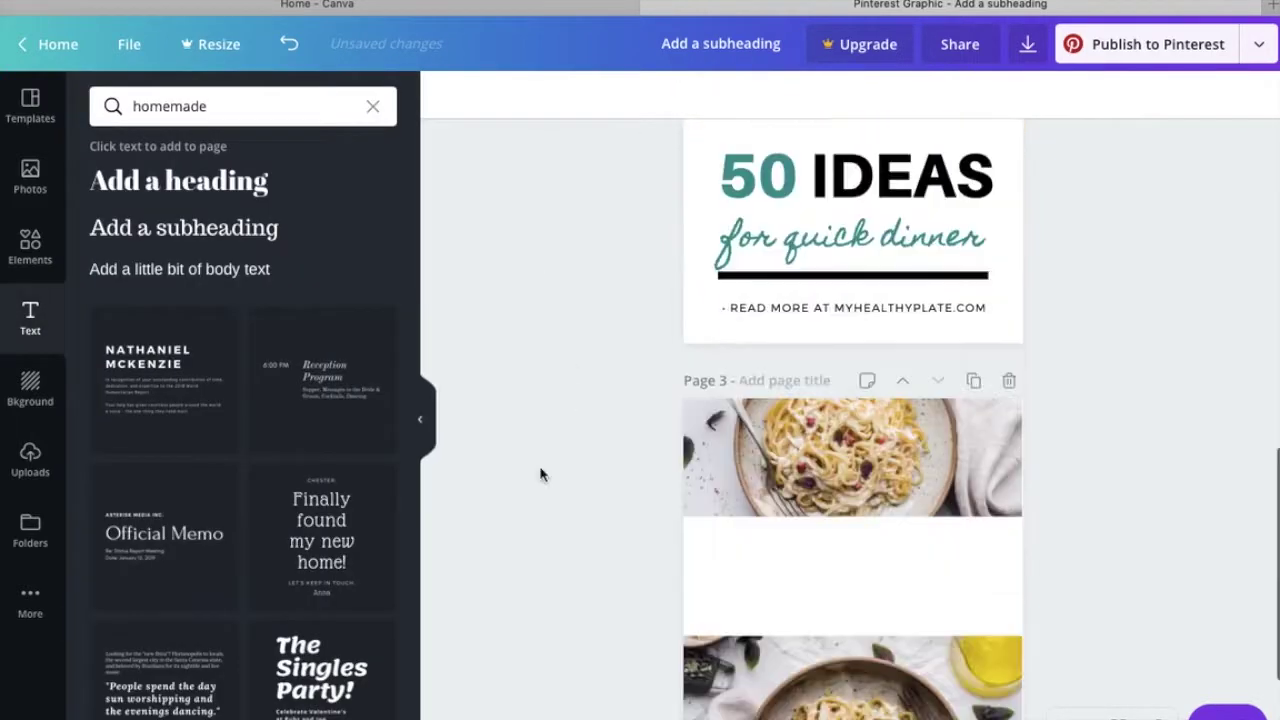
- Duplicate the 50 and IDEAS texts from page 2 and place the copies side by side on page 3's white band
scroll(529, 512, down, 1)
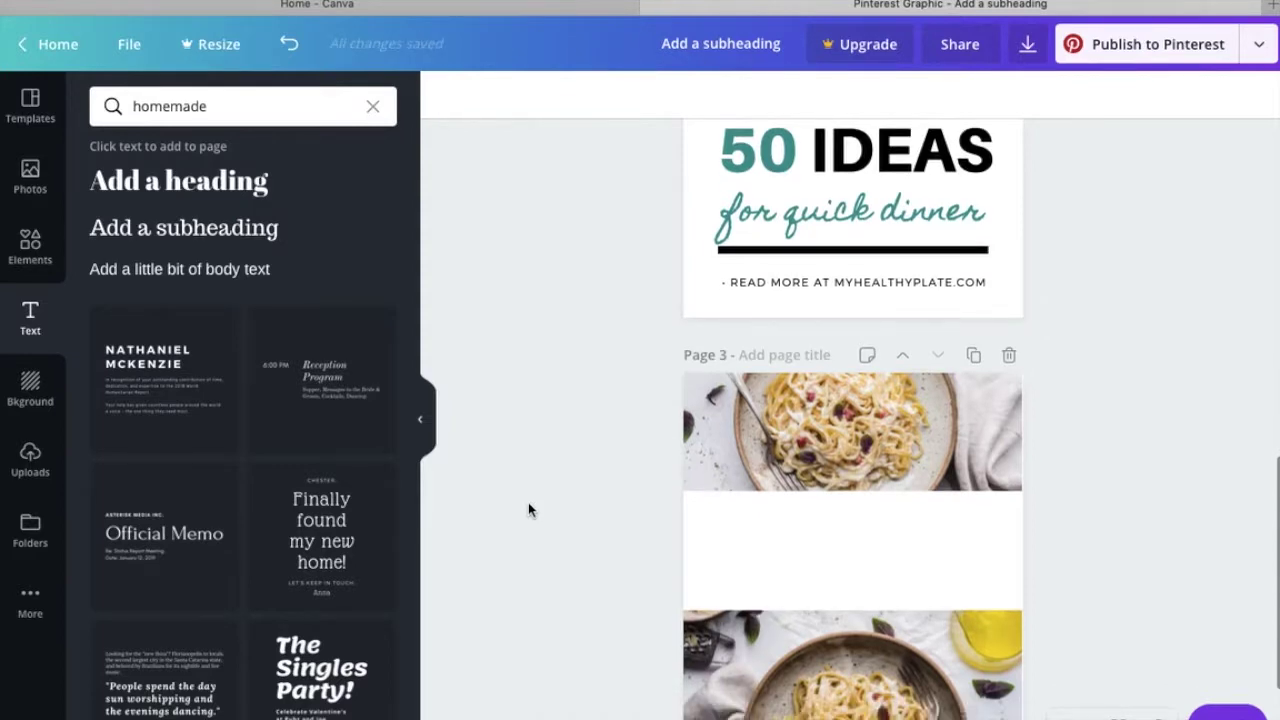
scroll(528, 510, up, 10)
scroll(528, 503, up, 1)
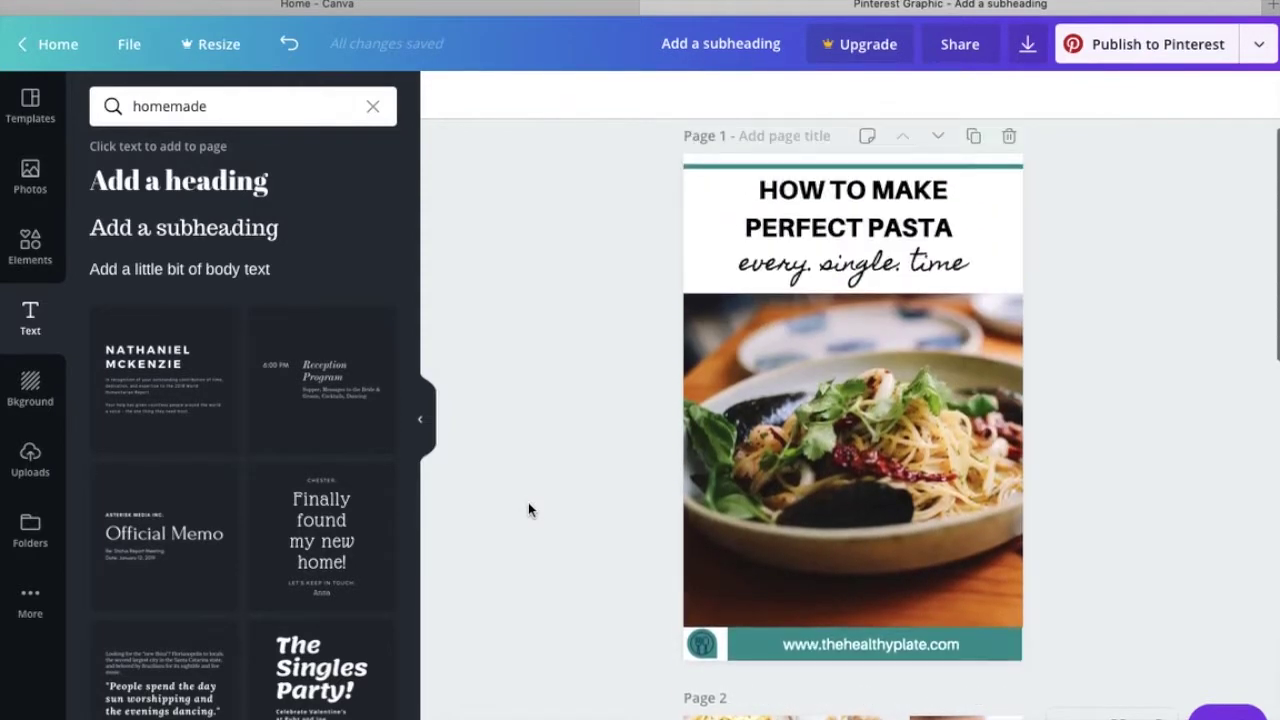
scroll(603, 561, down, 5)
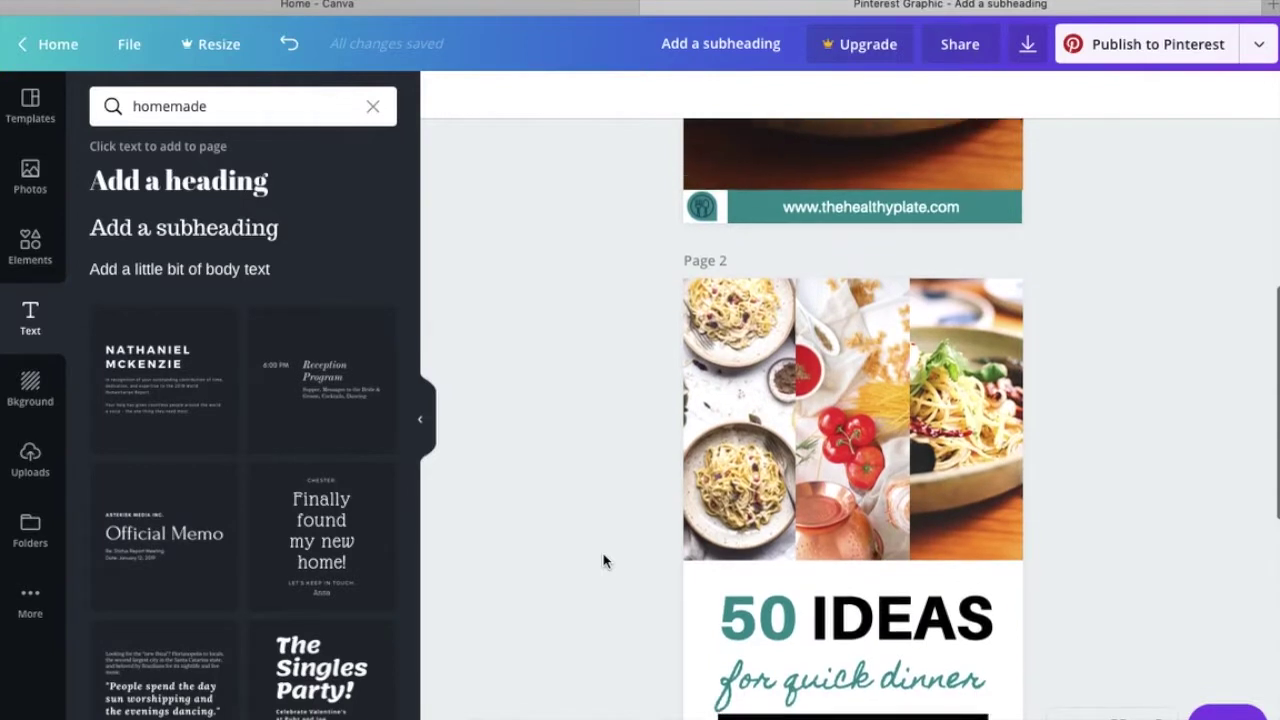
click(869, 424)
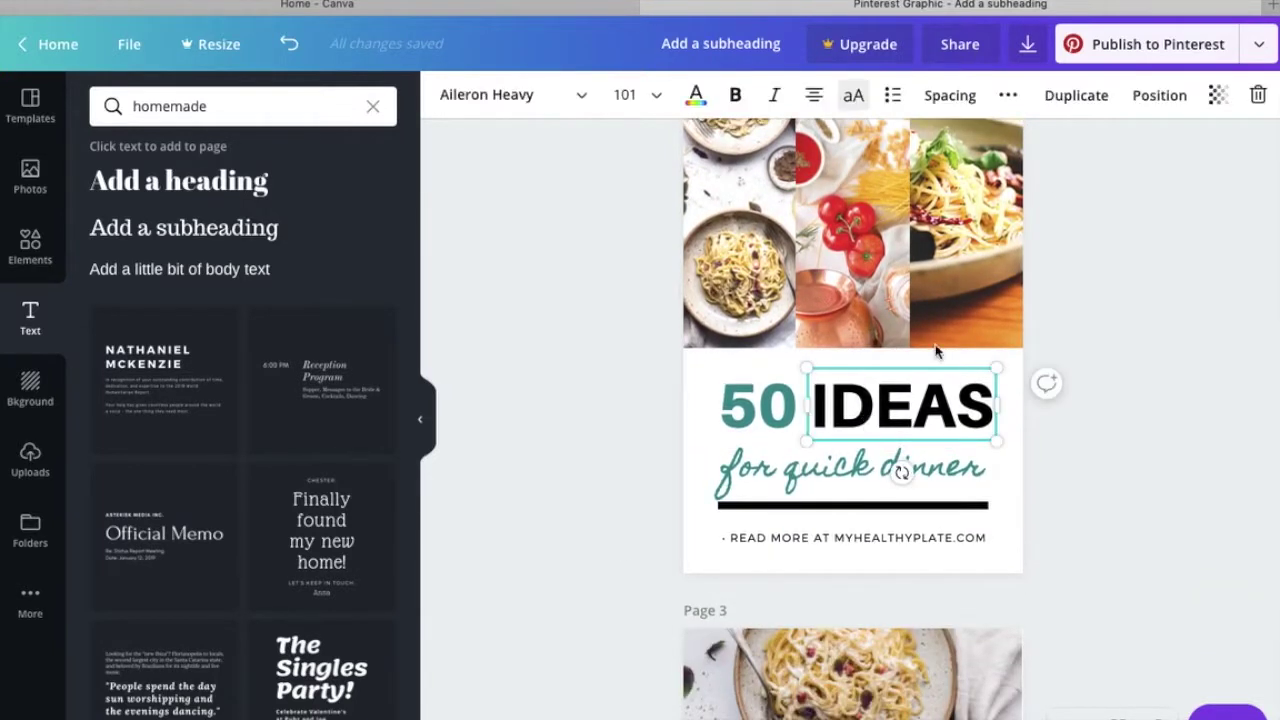
scroll(1090, 190, down, 2)
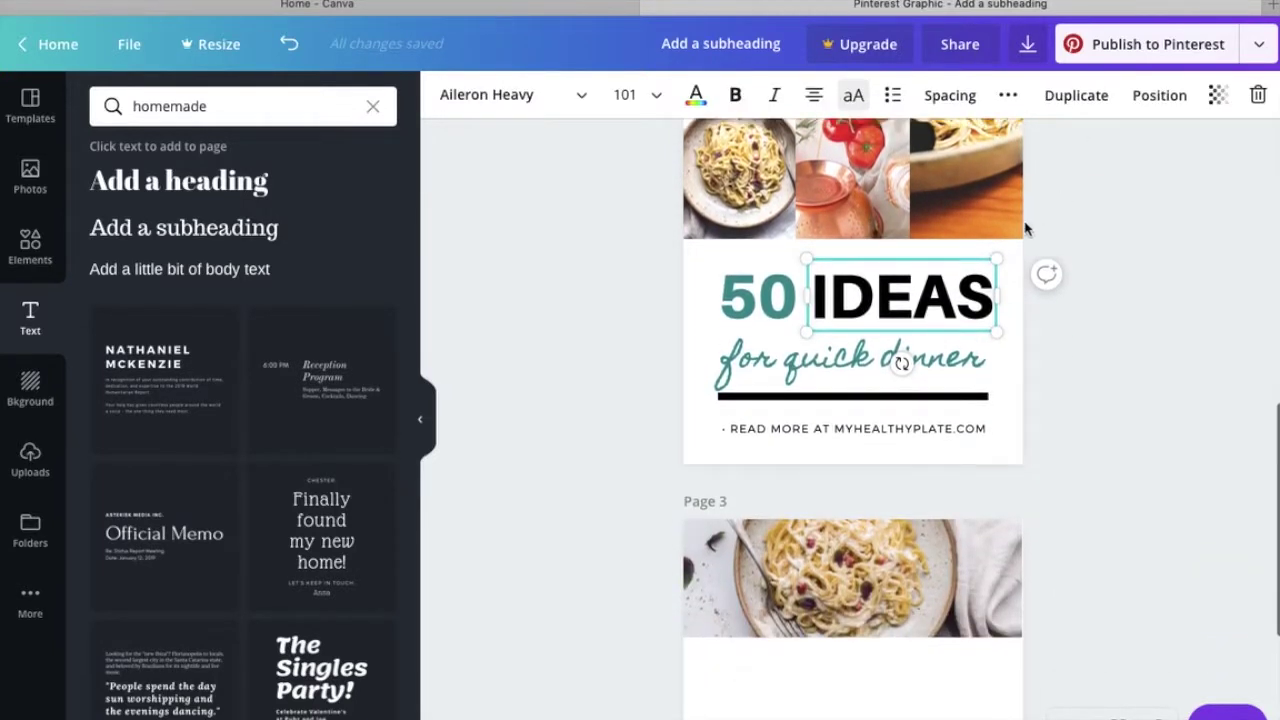
click(756, 299)
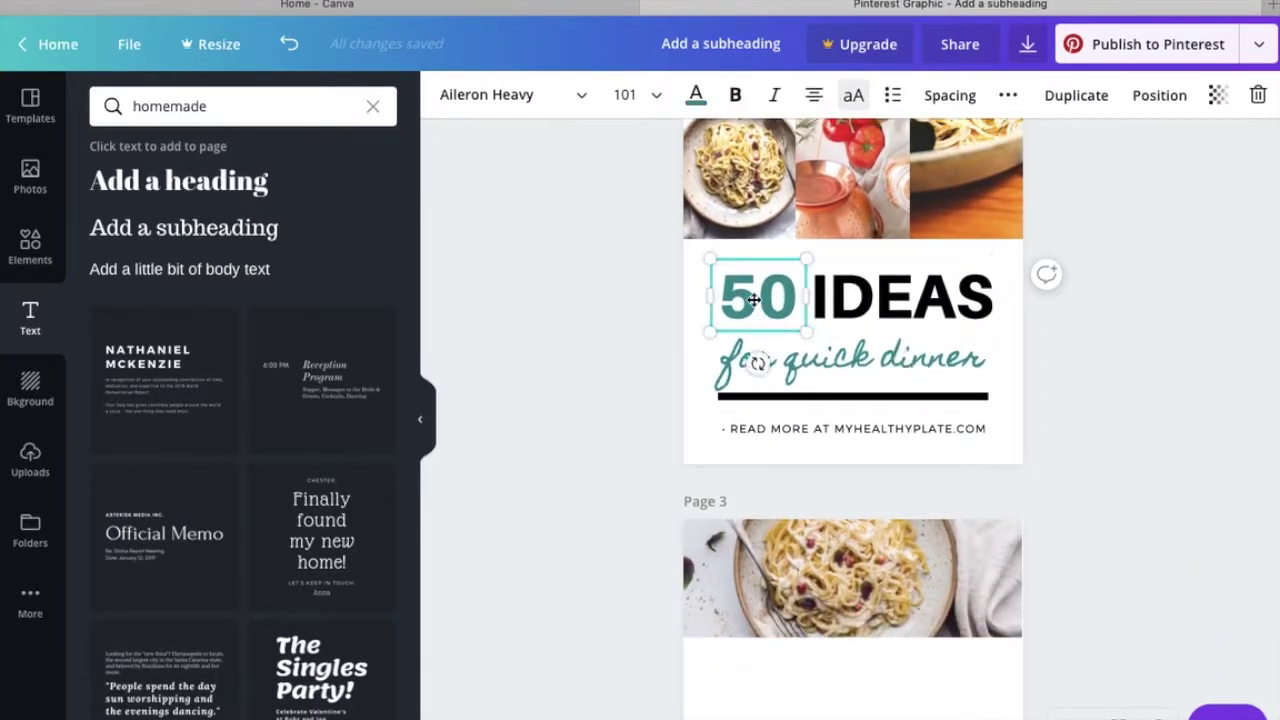
click(1076, 100)
drag(774, 311, 749, 669)
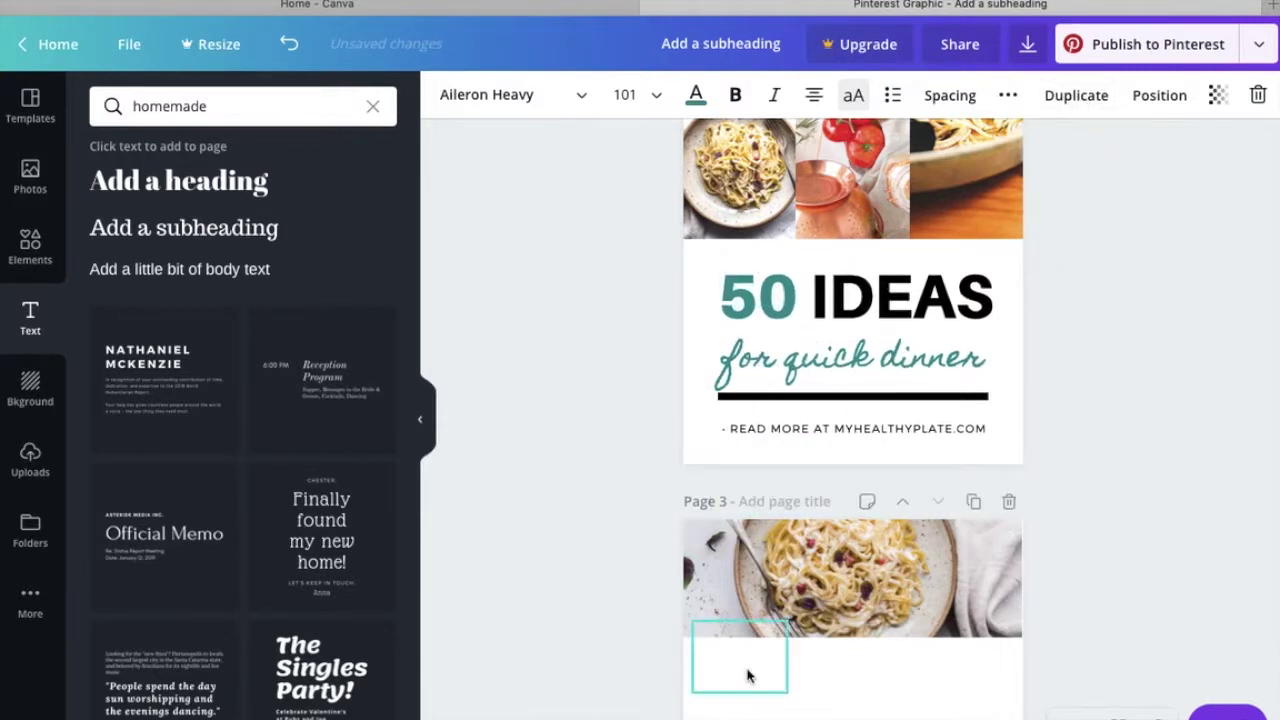
click(862, 305)
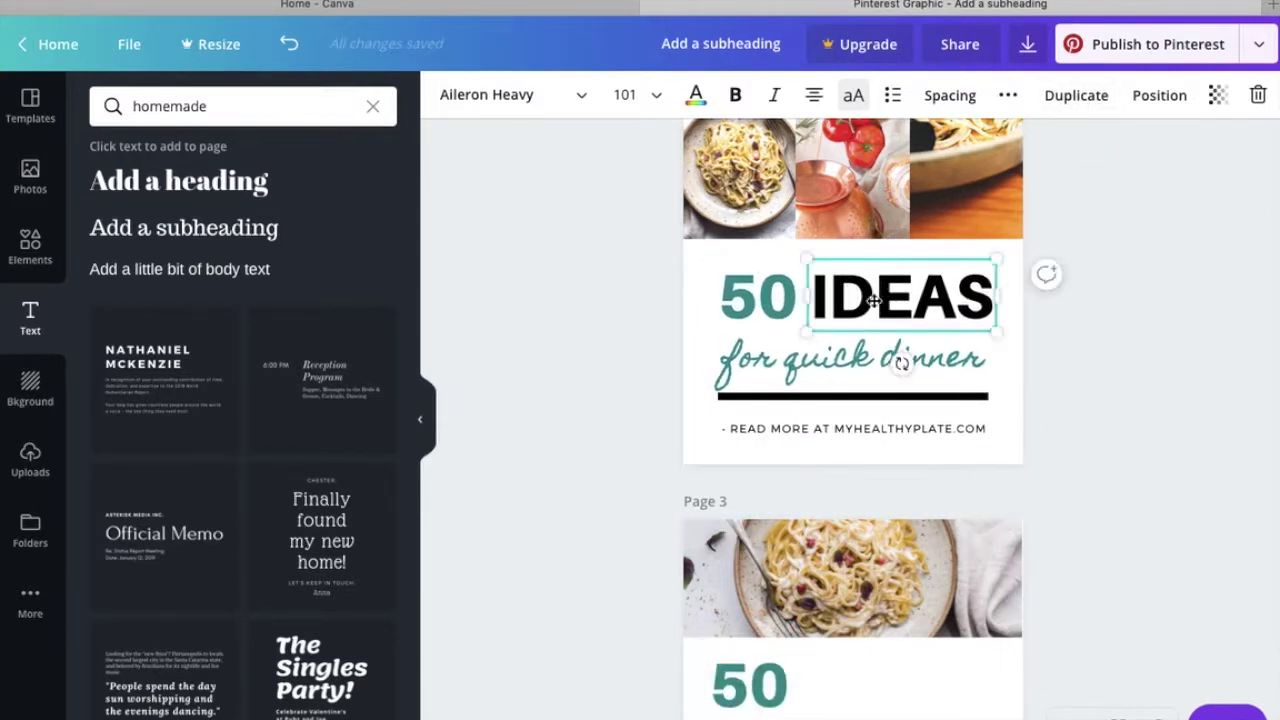
click(1077, 95)
drag(905, 318, 900, 686)
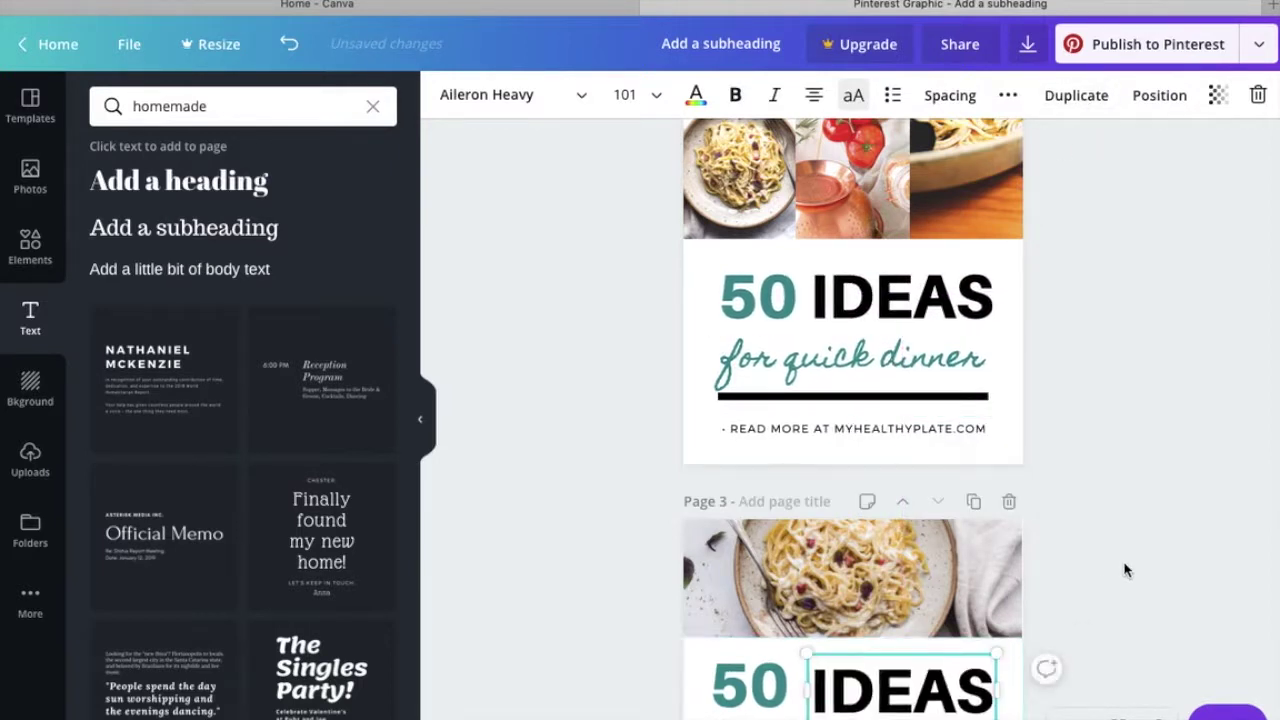
- Replace the copied number 50 on page 3 with PERFECT and set its font size to 24
scroll(1125, 565, down, 5)
click(733, 435)
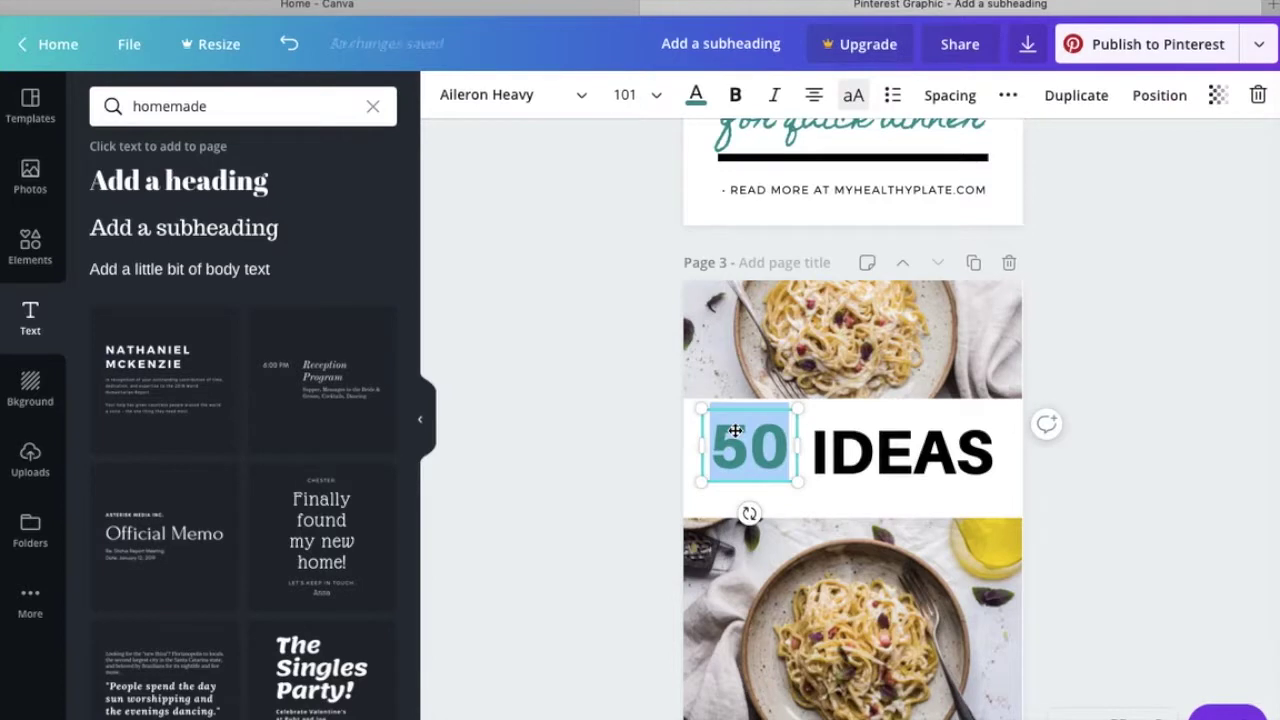
text(PERFEC)
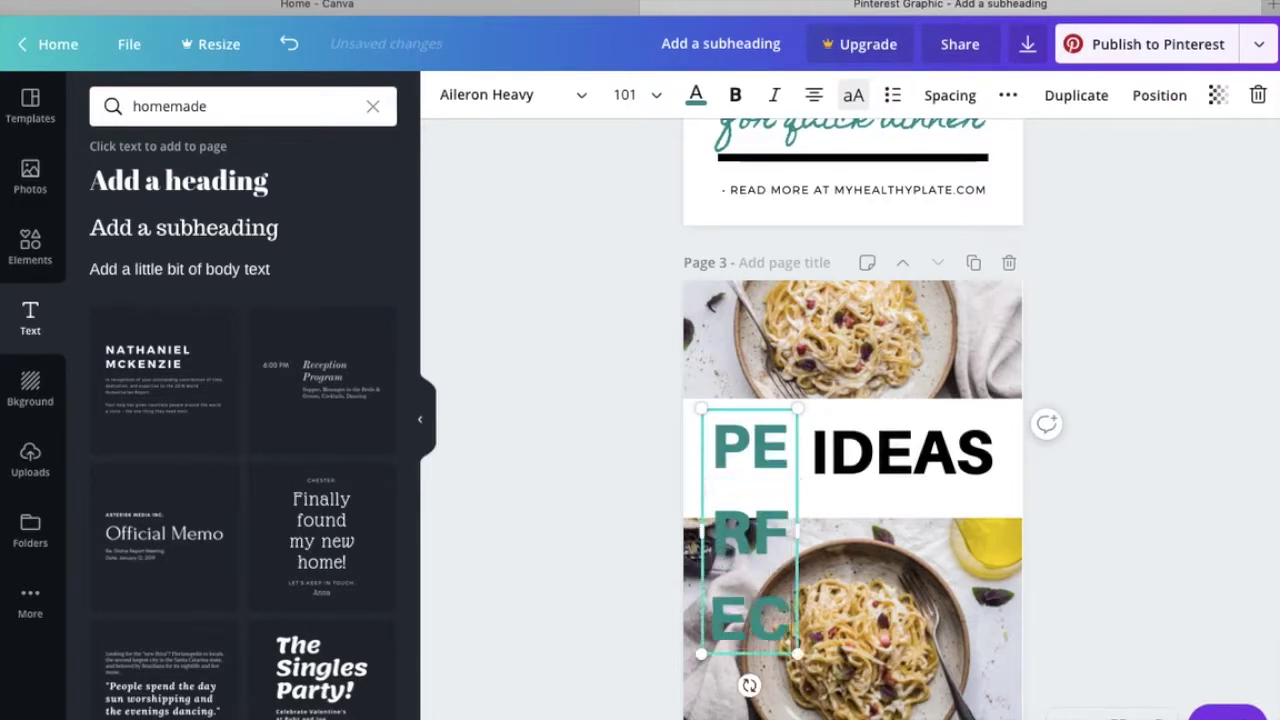
text(T)
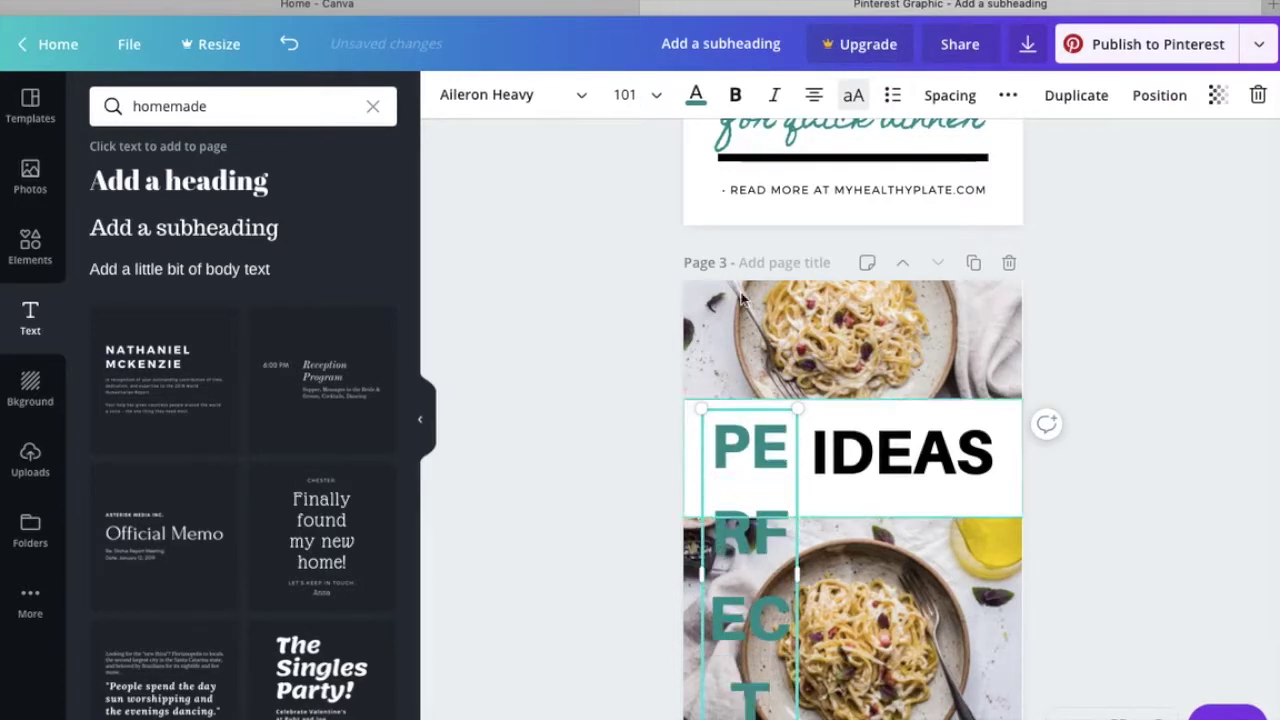
click(664, 94)
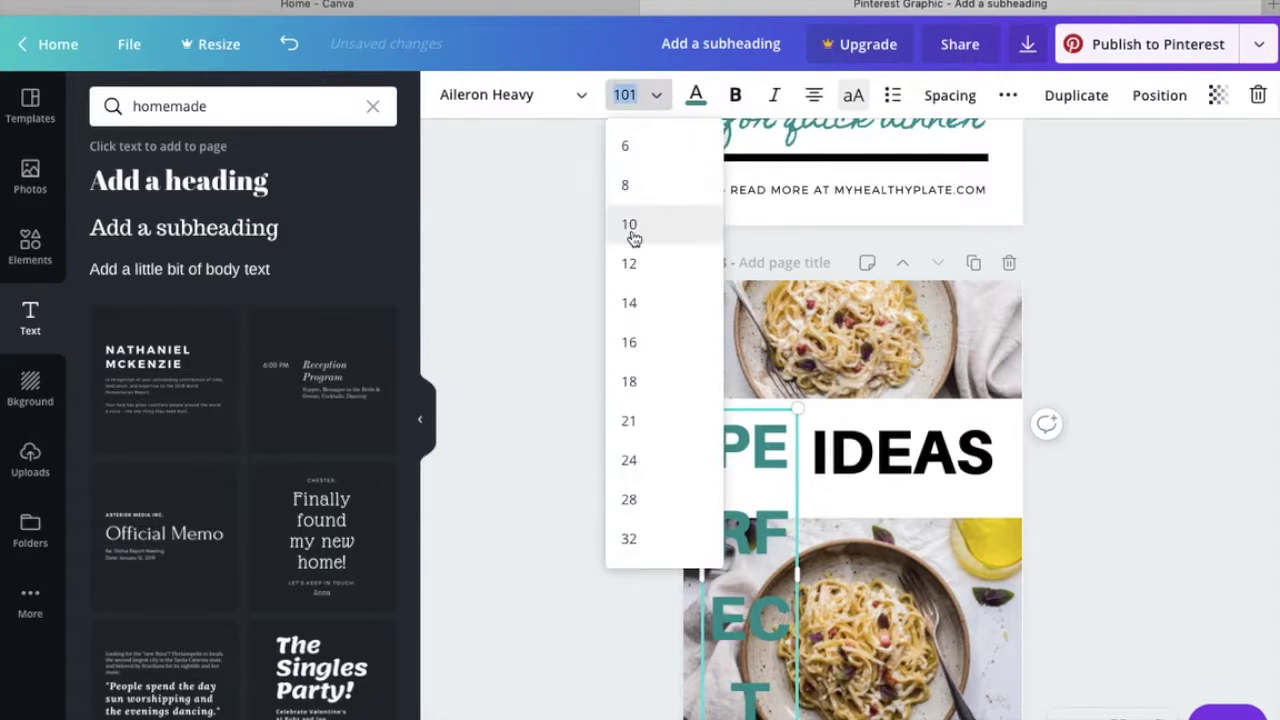
click(635, 345)
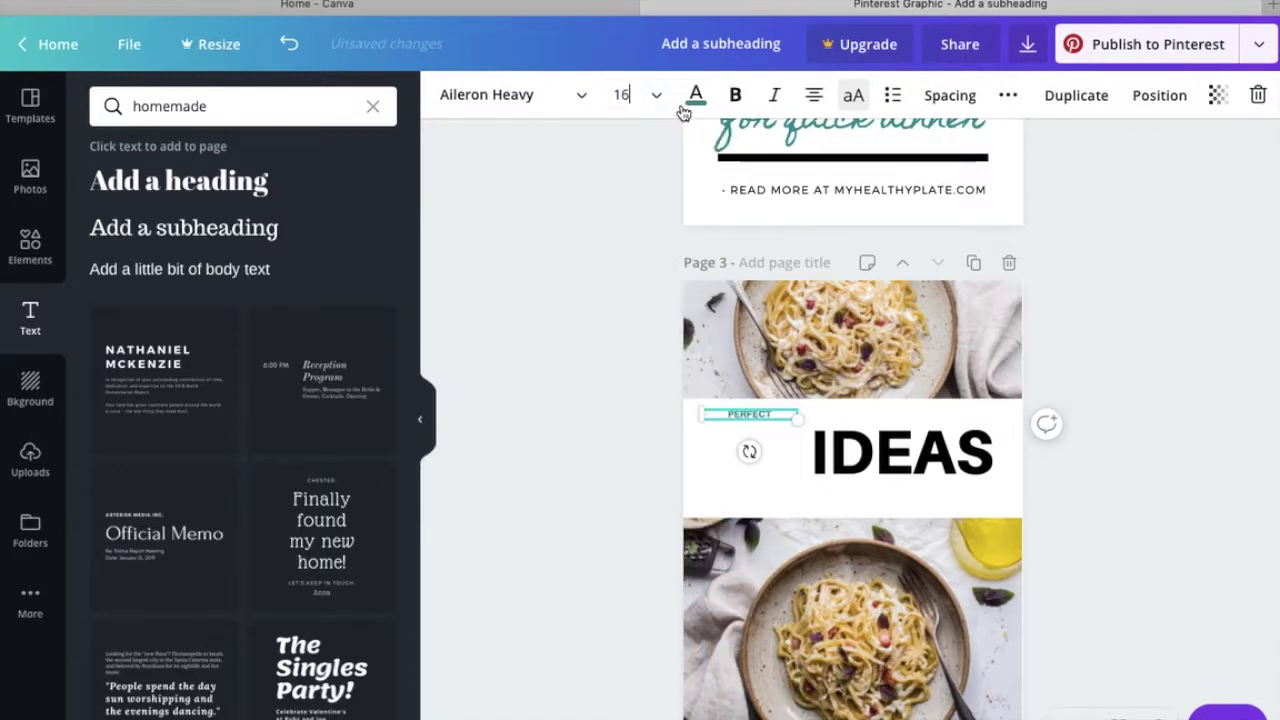
click(655, 96)
click(628, 459)
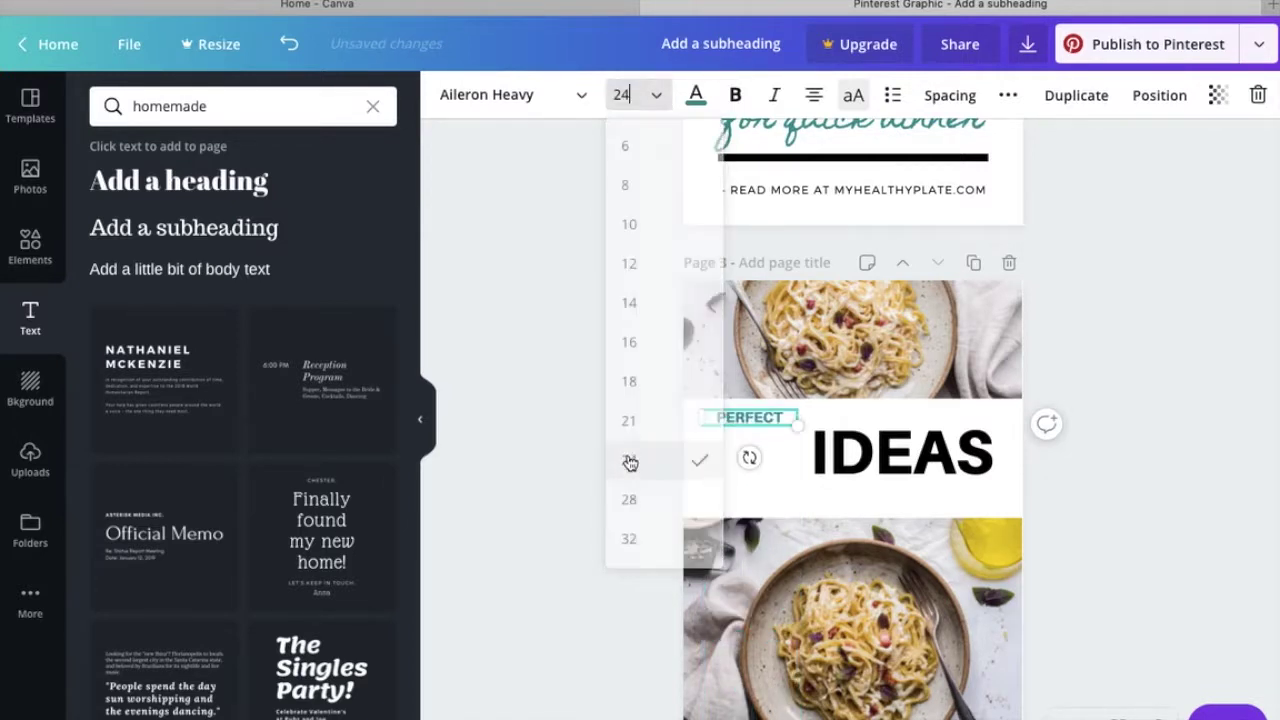
- Set the font size of the word IDEAS on page 3 to 48
click(855, 460)
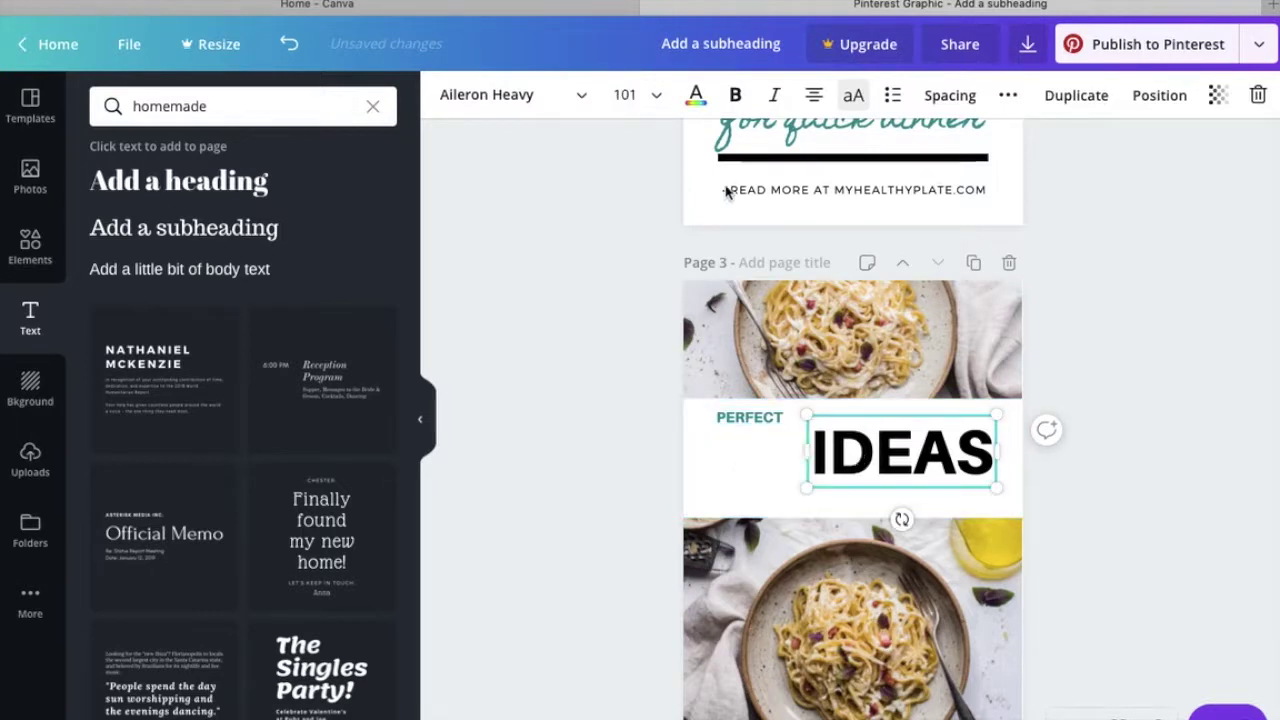
click(657, 98)
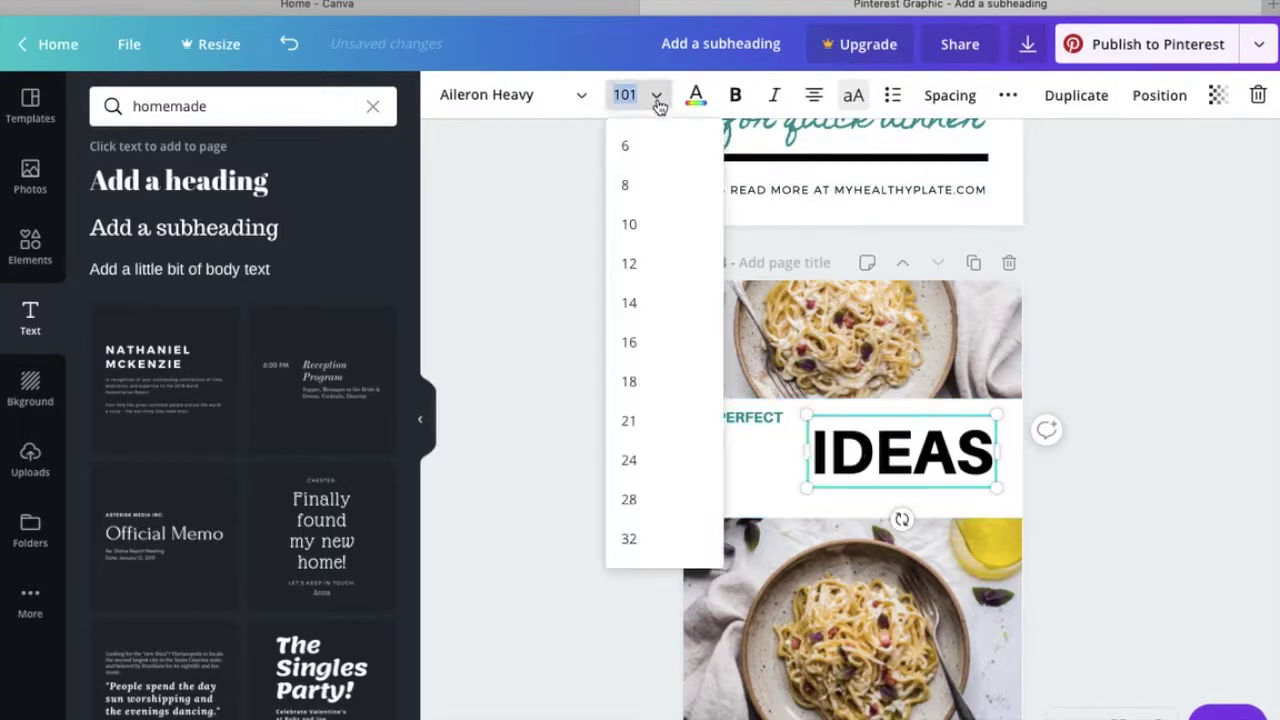
click(631, 540)
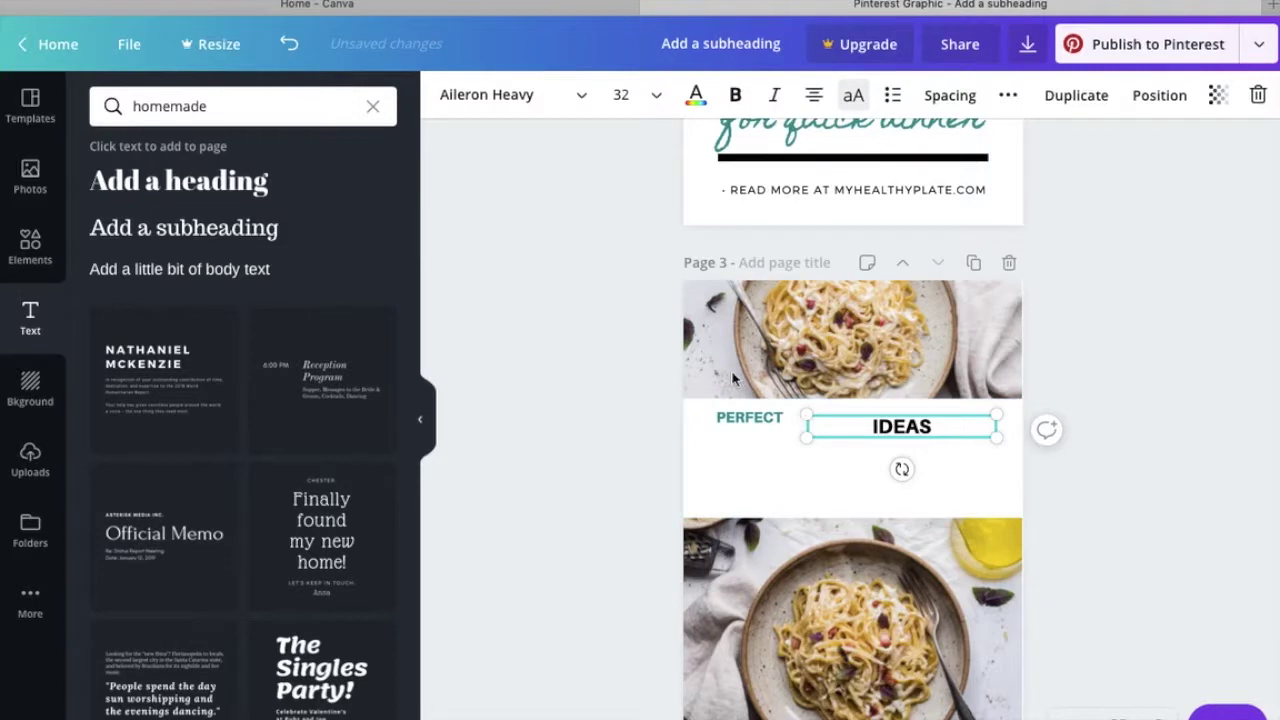
click(655, 97)
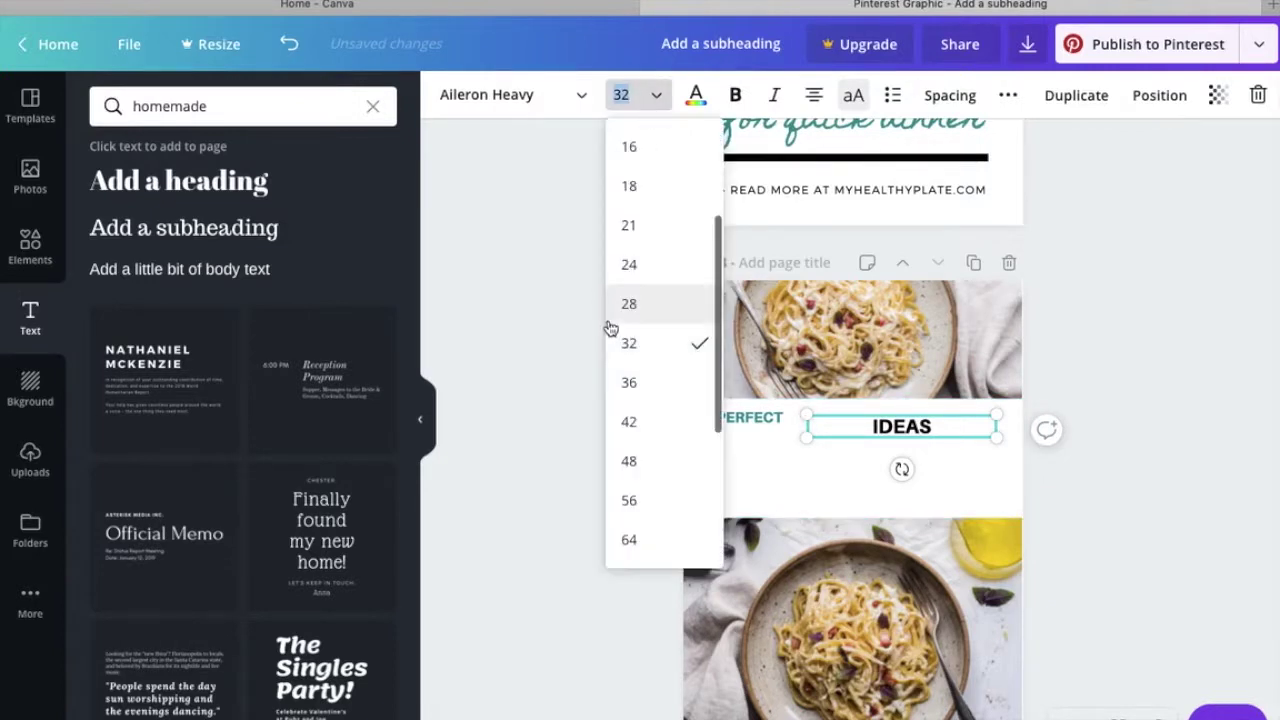
click(631, 460)
- Set PERFECT to font size 48, widen its text box to fit one line, and align it with IDEAS
click(755, 418)
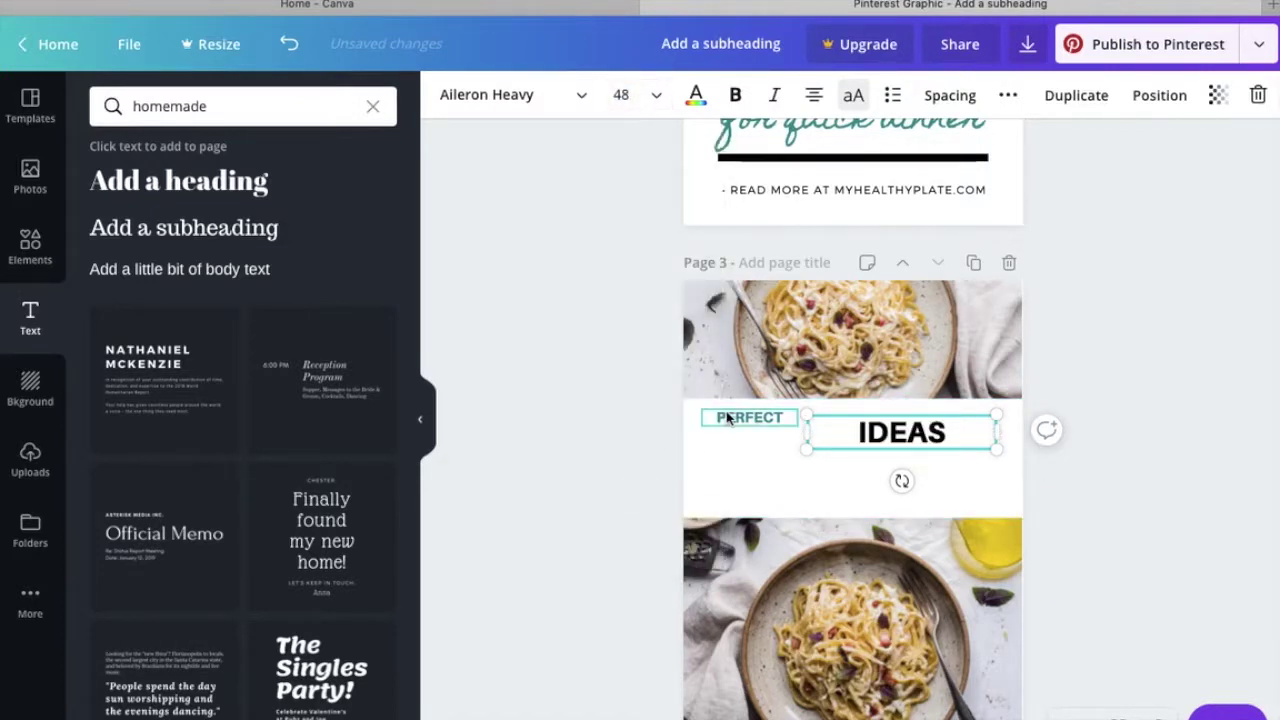
click(655, 96)
click(636, 539)
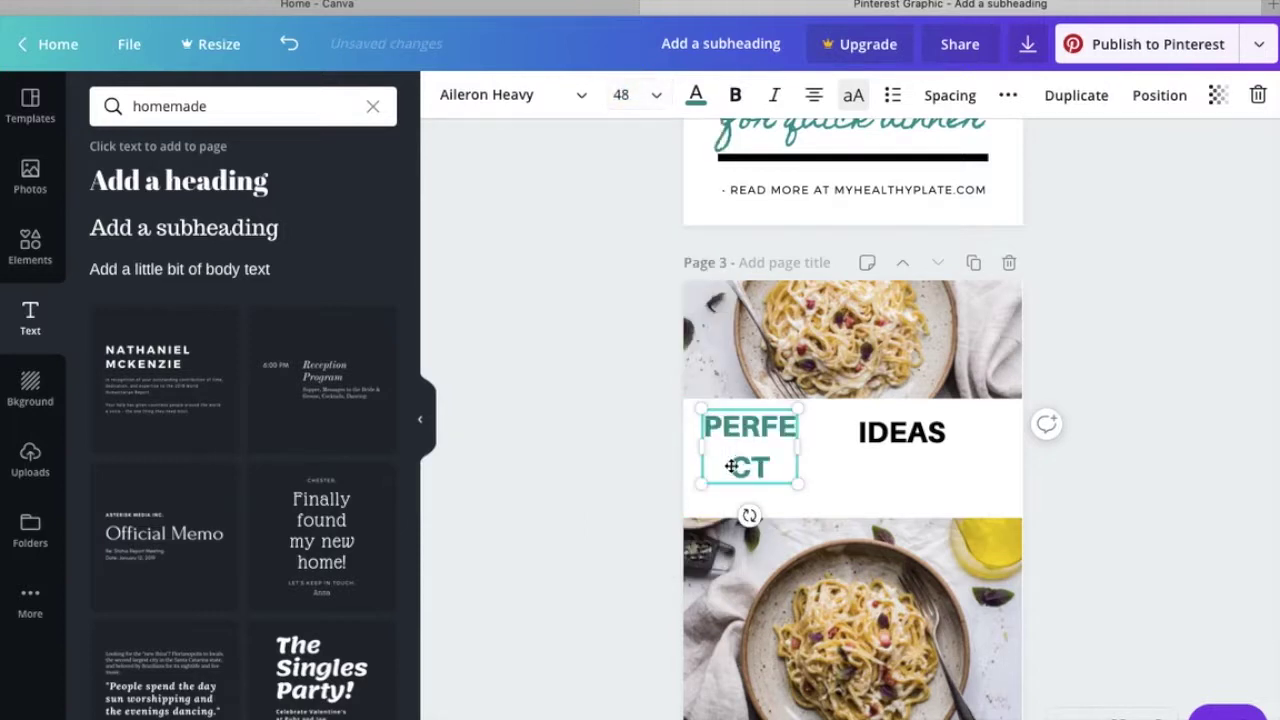
mouse_move(806, 448)
mouse_down()
mouse_move(842, 447)
mouse_move(786, 437)
mouse_up()
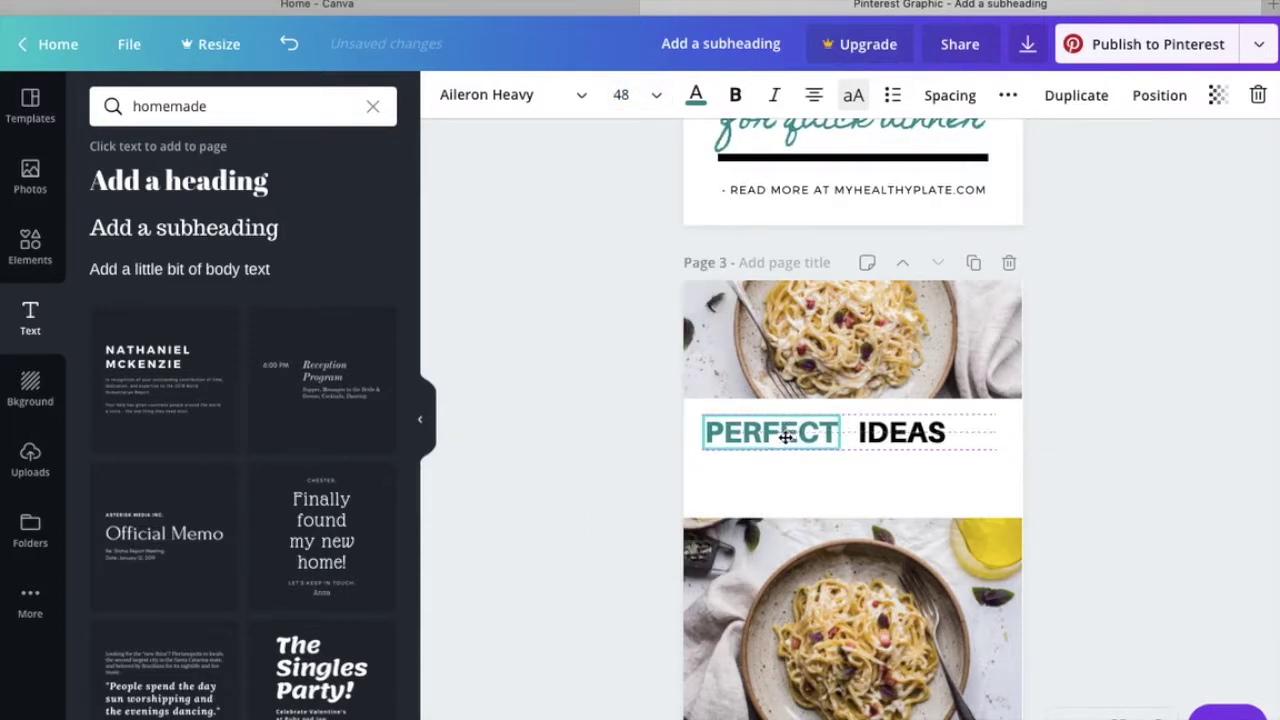
- Move the word IDEAS on page 3 closer to PERFECT and replace its text with PASTA
drag(897, 440, 889, 436)
double_click(895, 432)
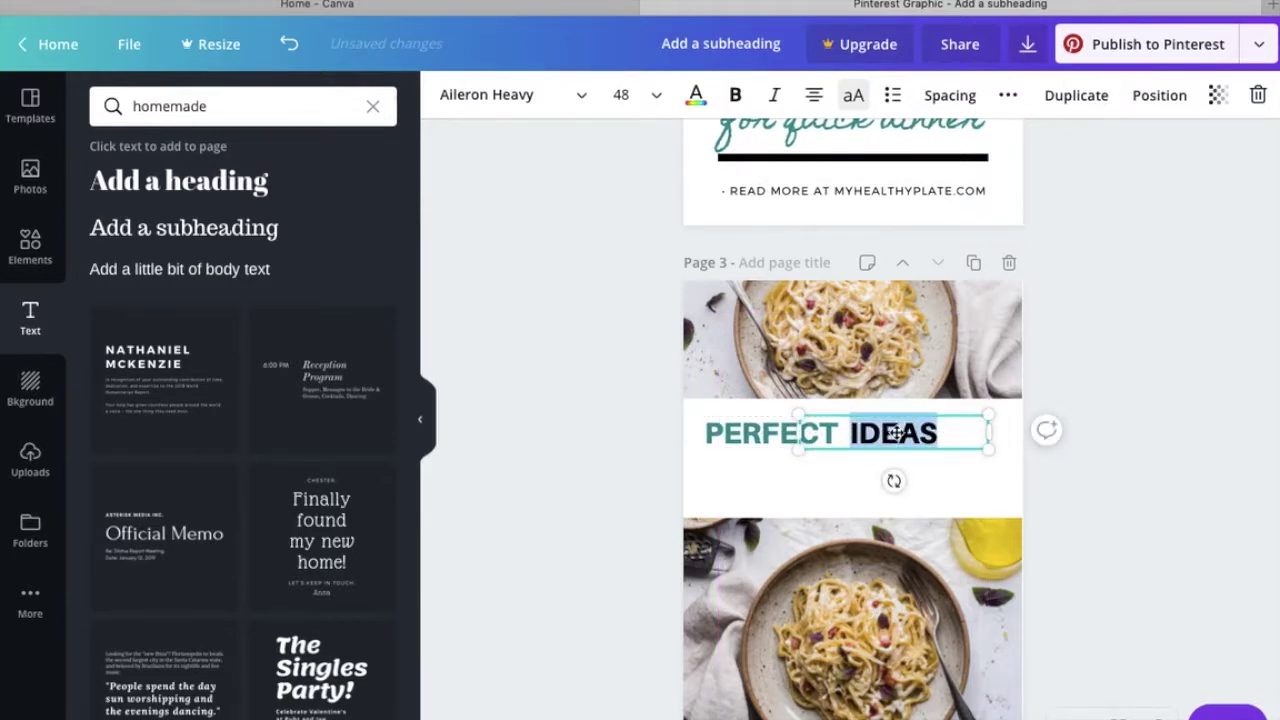
text(PASTA)
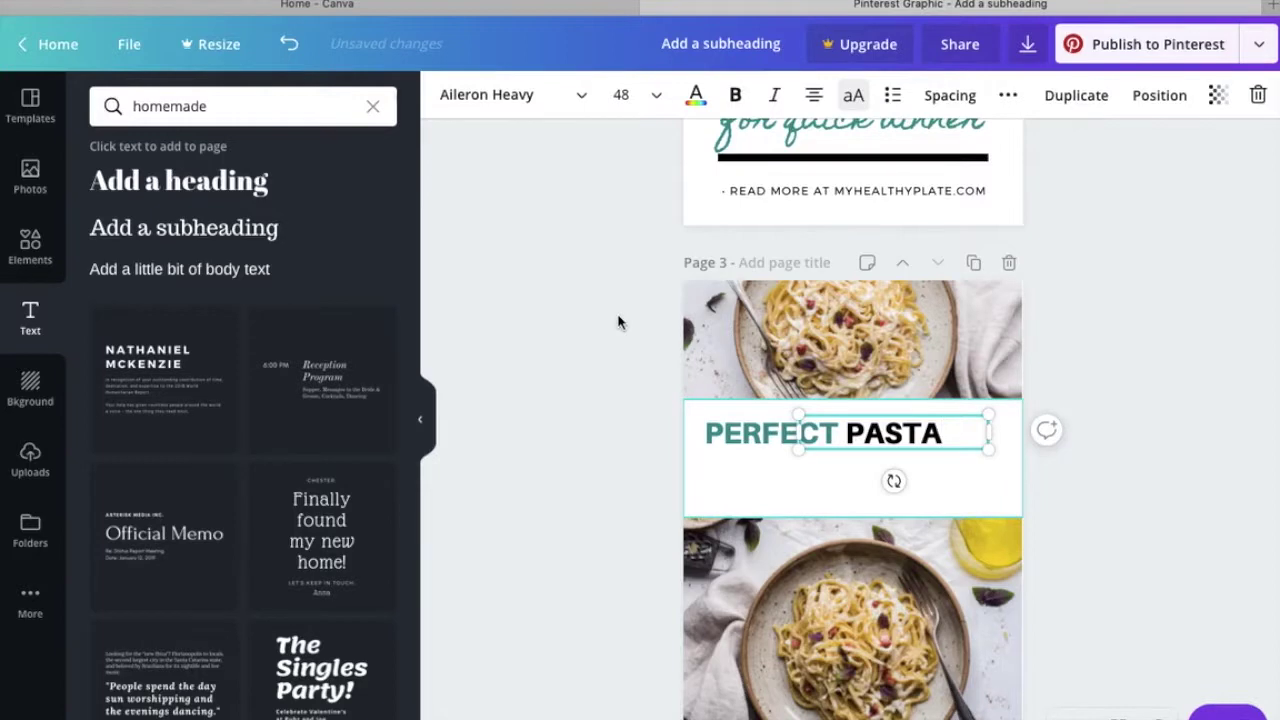
- Duplicate the script line "every. single. time" from page 1 and place the copy centred beneath PERFECT PASTA on page 3
click(617, 323)
scroll(616, 374, up, 5)
scroll(616, 374, up, 6)
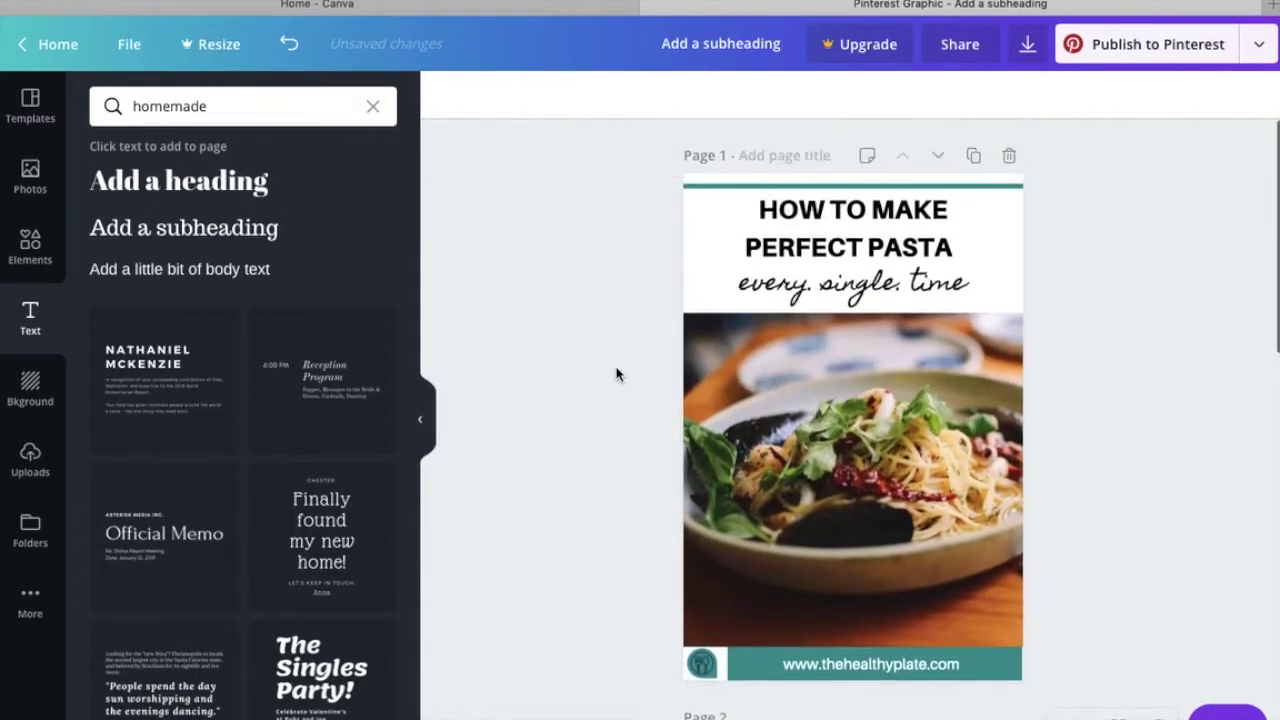
click(930, 285)
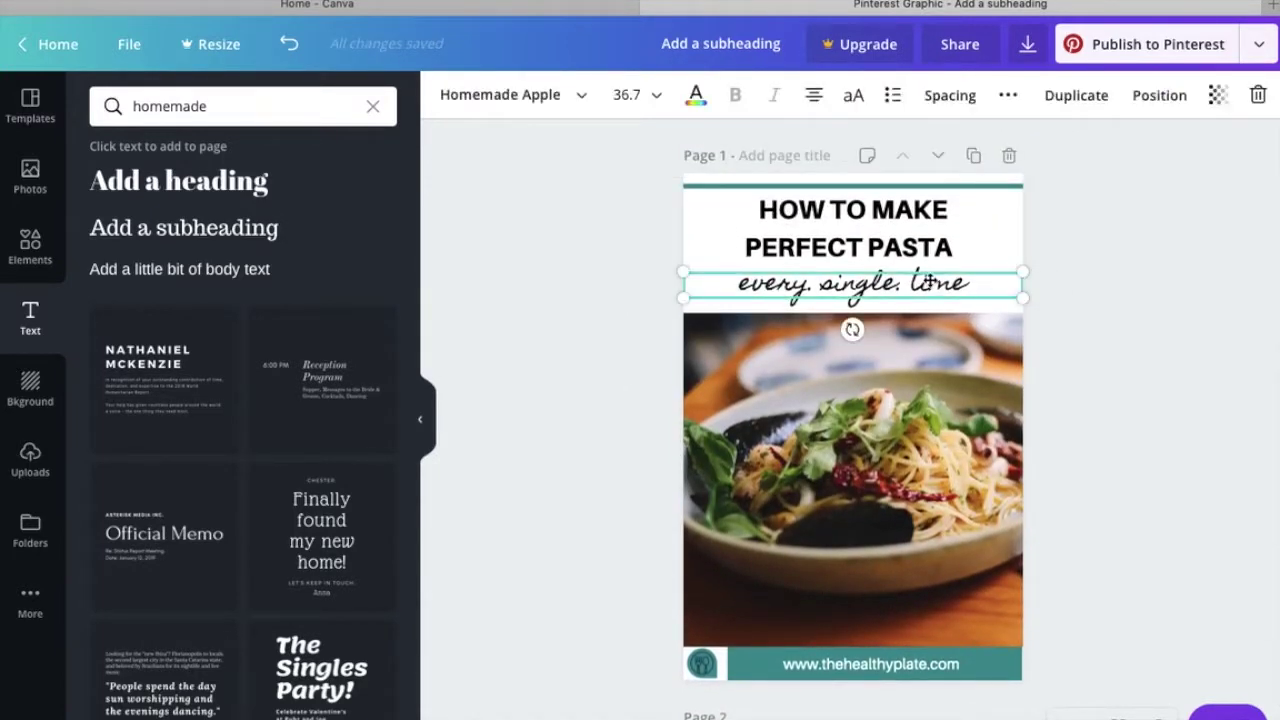
click(1078, 93)
drag(960, 292, 965, 565)
scroll(1069, 517, down, 5)
drag(900, 305, 930, 640)
scroll(1085, 492, down, 5)
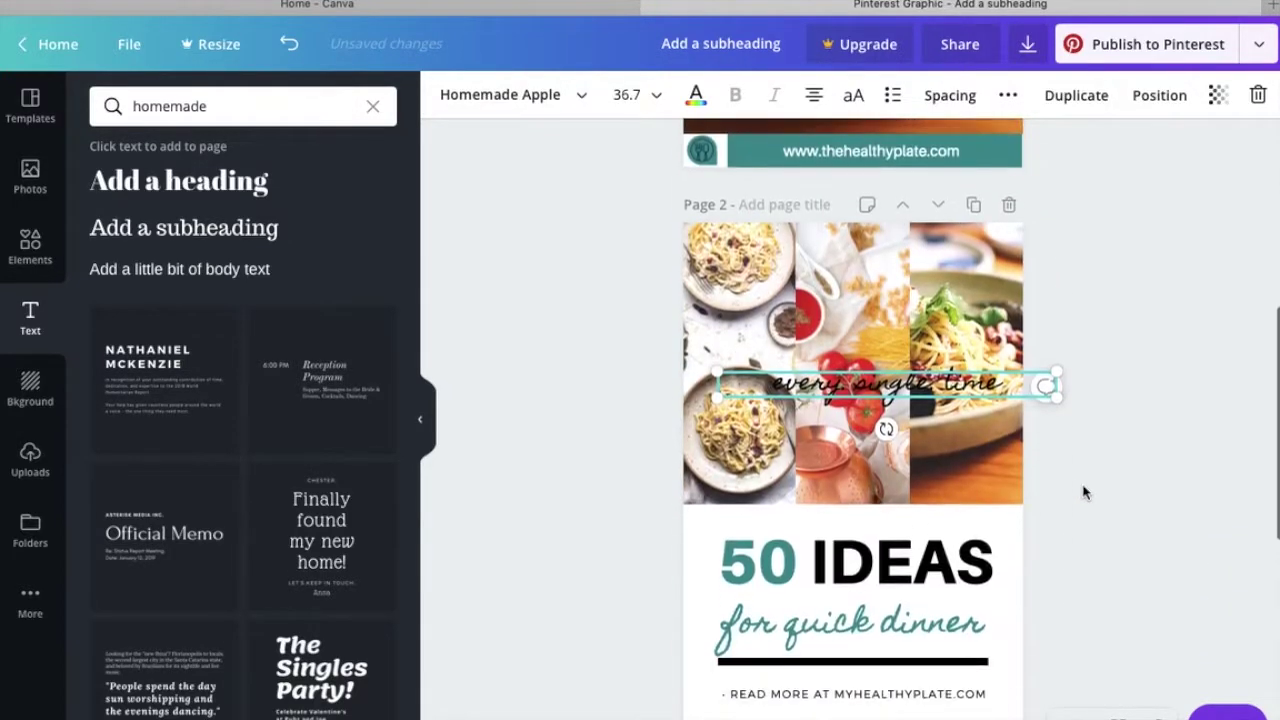
drag(930, 150, 930, 718)
scroll(1097, 543, down, 2)
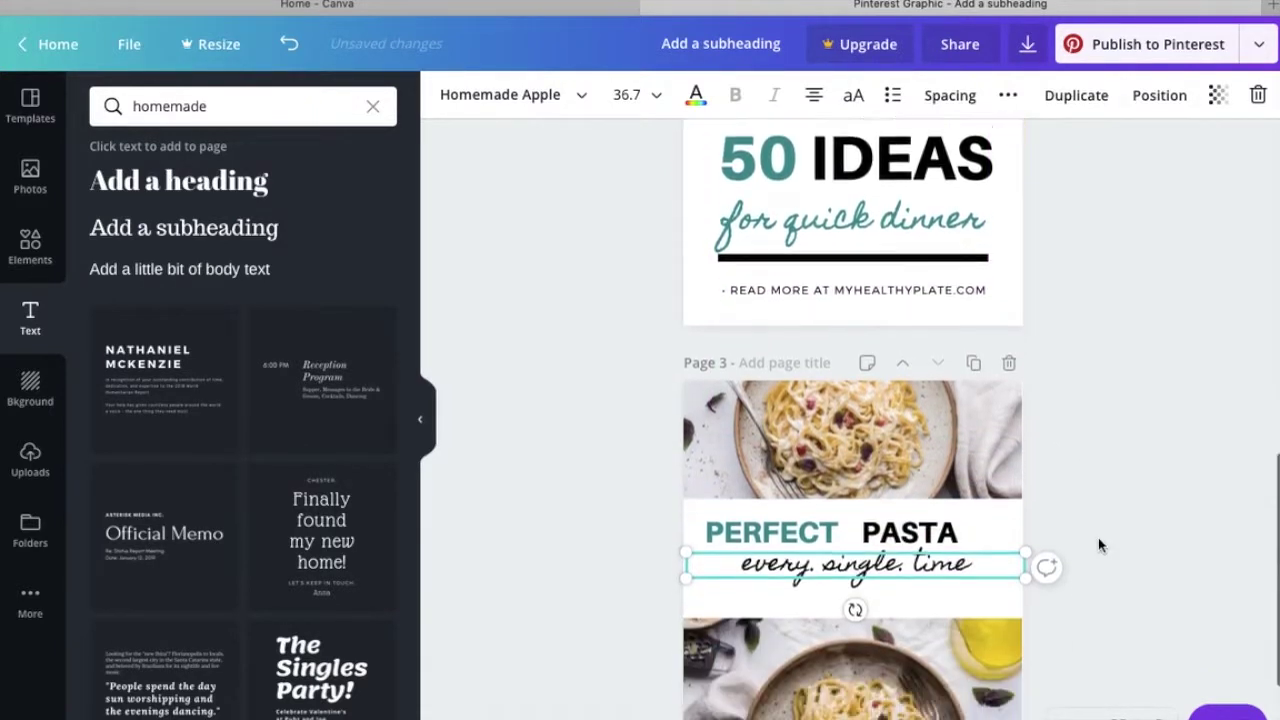
drag(907, 530, 907, 535)
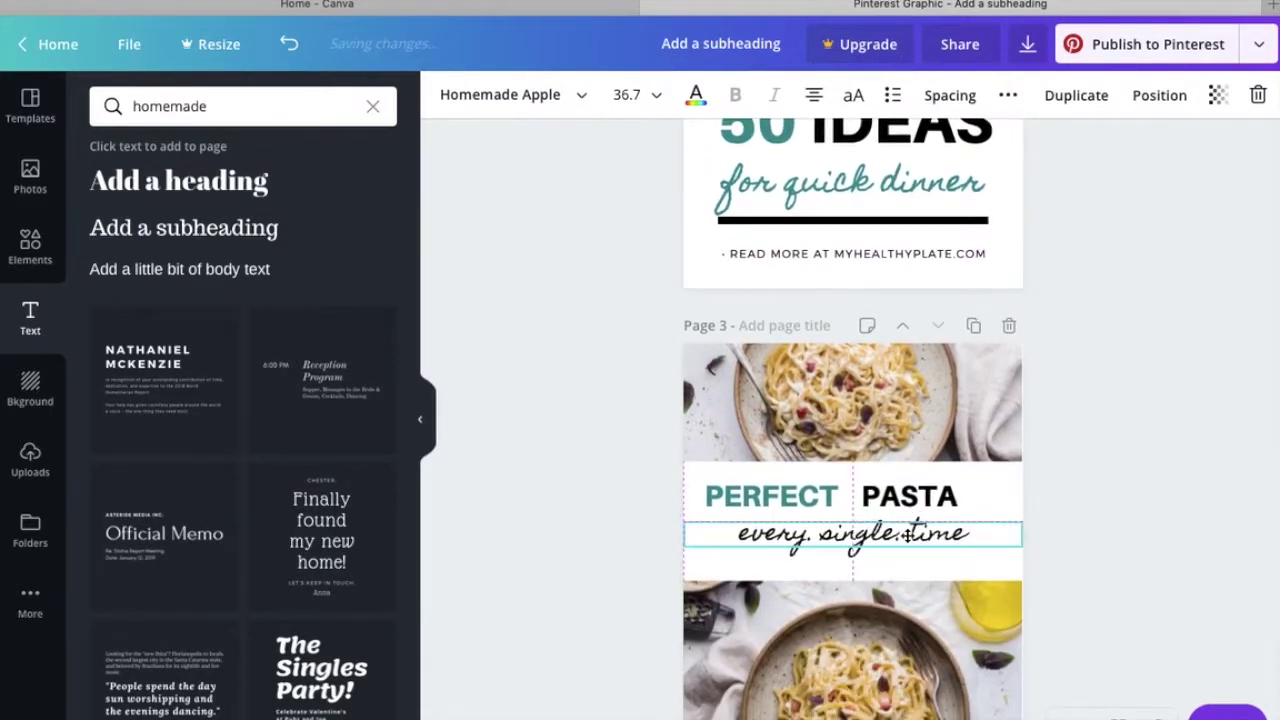
click(626, 503)
- Reduce the height of the white band on page 3 from its lower and upper edges to fit the text more closely
click(828, 574)
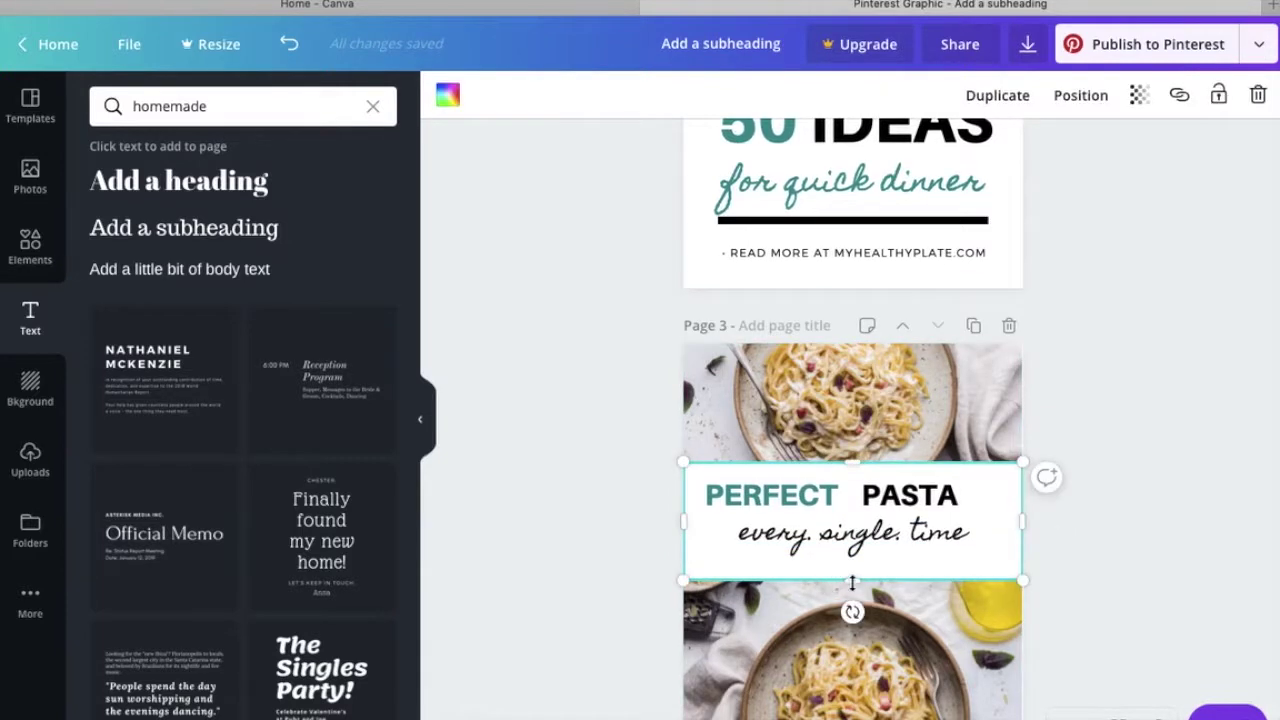
drag(852, 570, 852, 566)
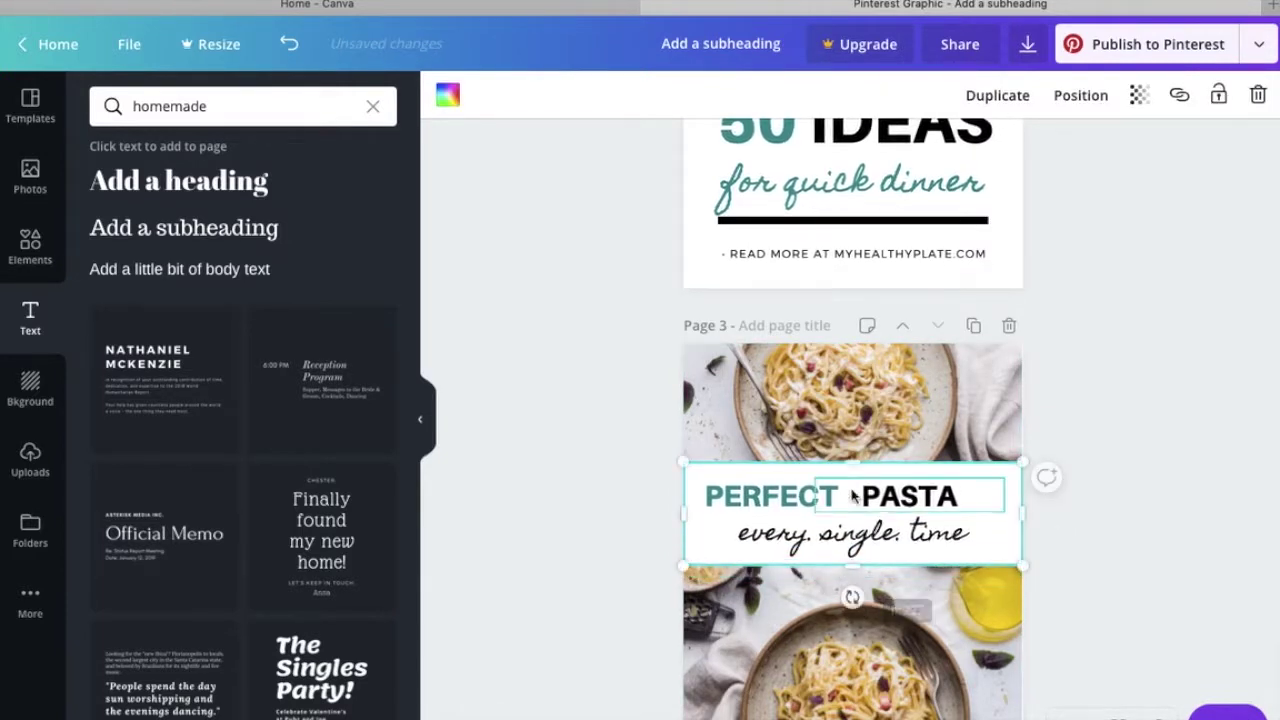
drag(852, 466, 852, 470)
- Select the white band together with its three text elements on page 3 and move them slightly lower over the photo
scroll(852, 470, down, 1)
drag(620, 404, 982, 456)
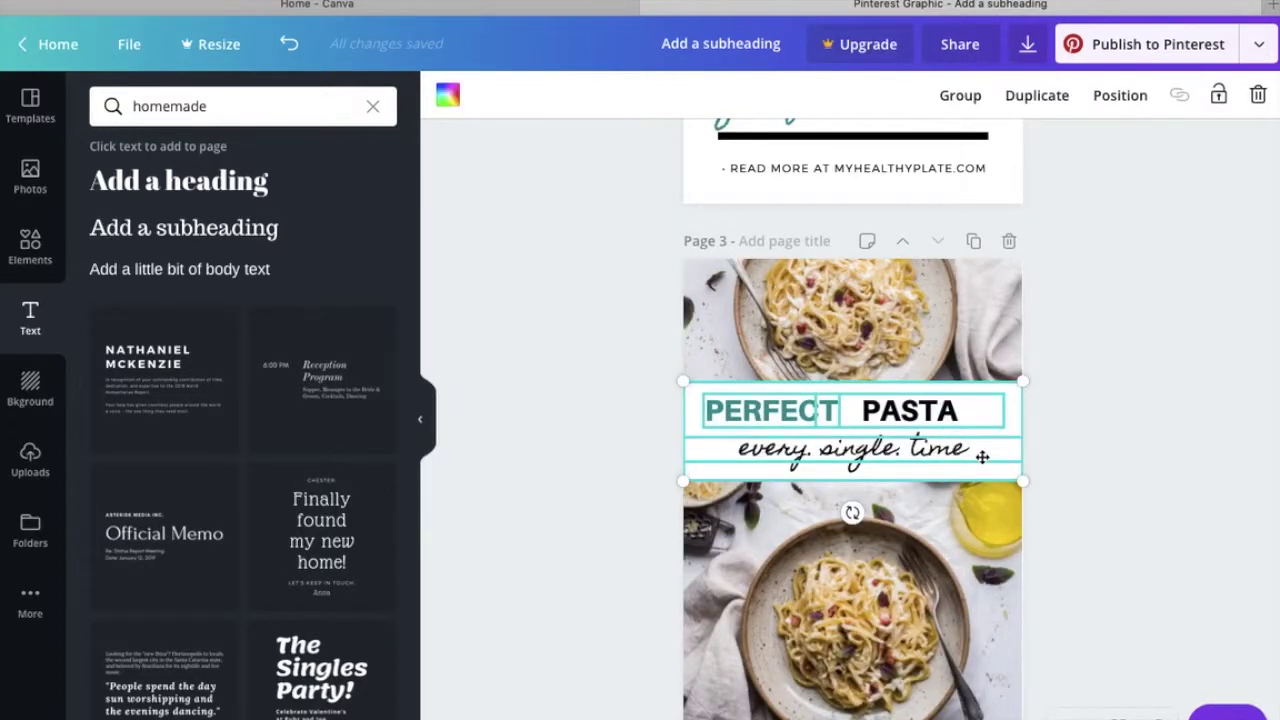
scroll(1116, 494, down, 1)
drag(989, 356, 985, 402)
click(1105, 366)
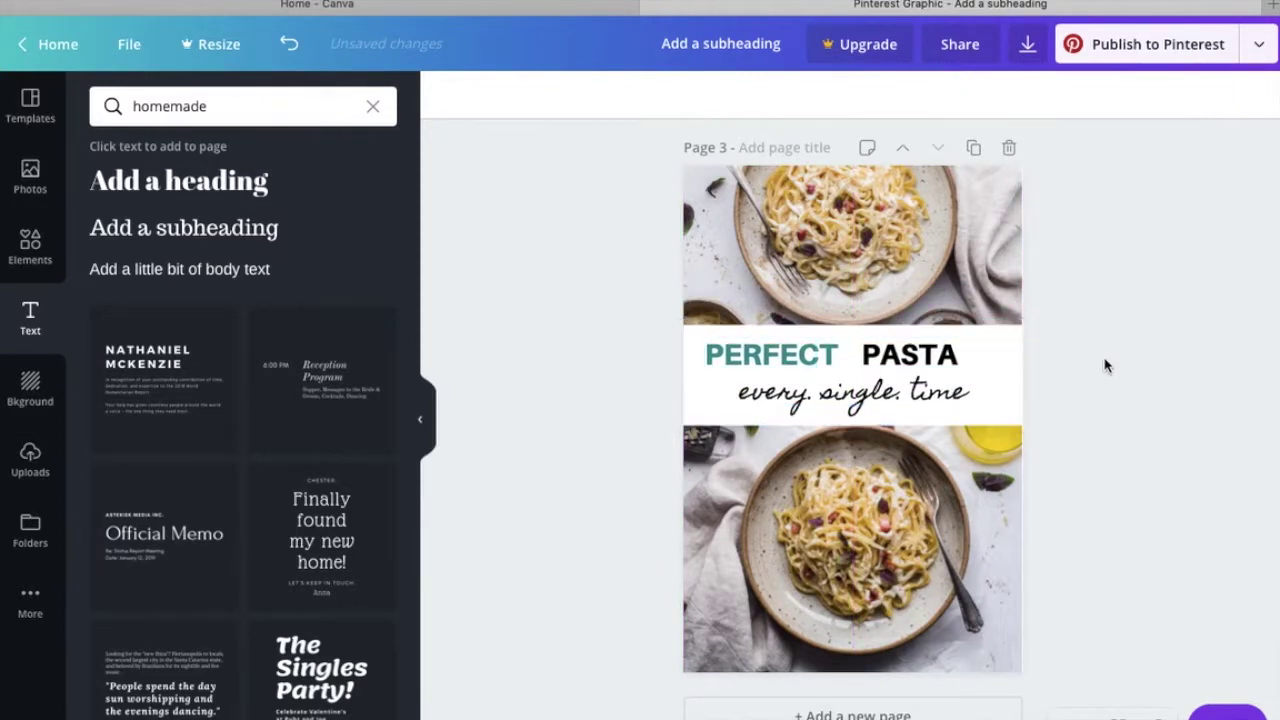
- Set the transparency of the white band on page 3 to 82
click(1014, 340)
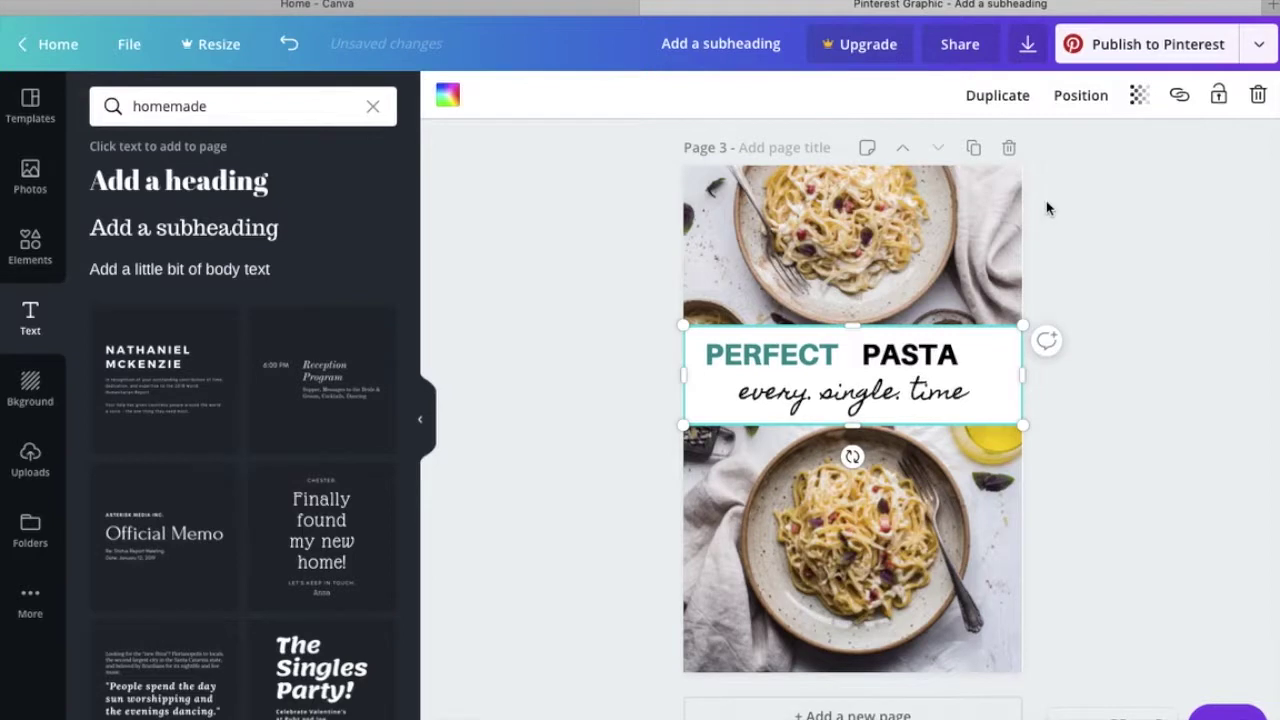
click(1141, 95)
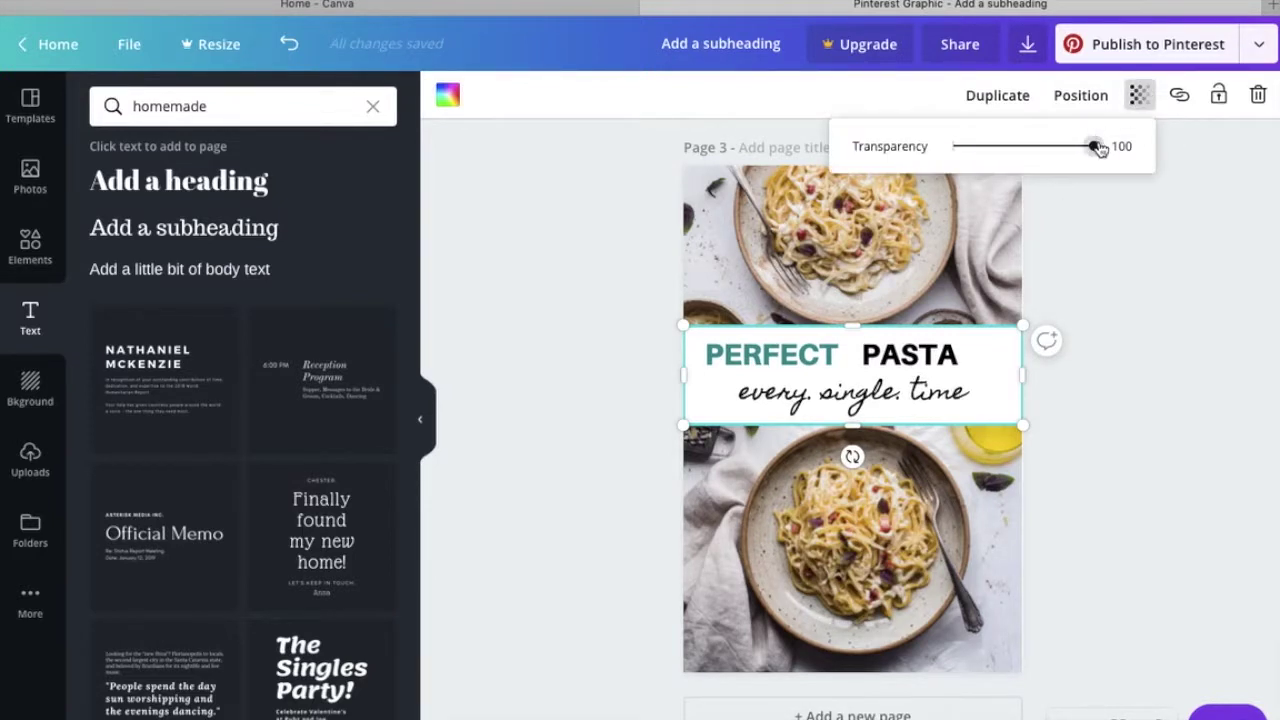
drag(1095, 148, 1073, 148)
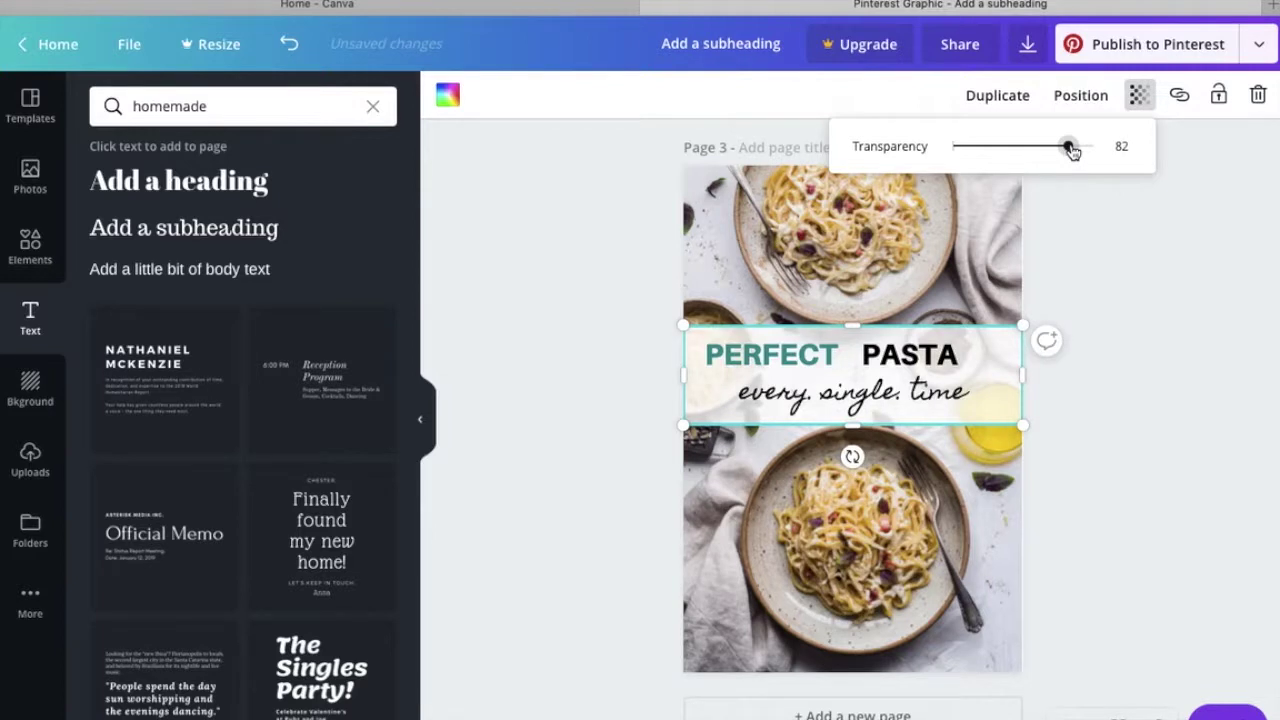
click(1089, 297)
- Move the word PERFECT on page 3 slightly closer to PASTA
click(794, 350)
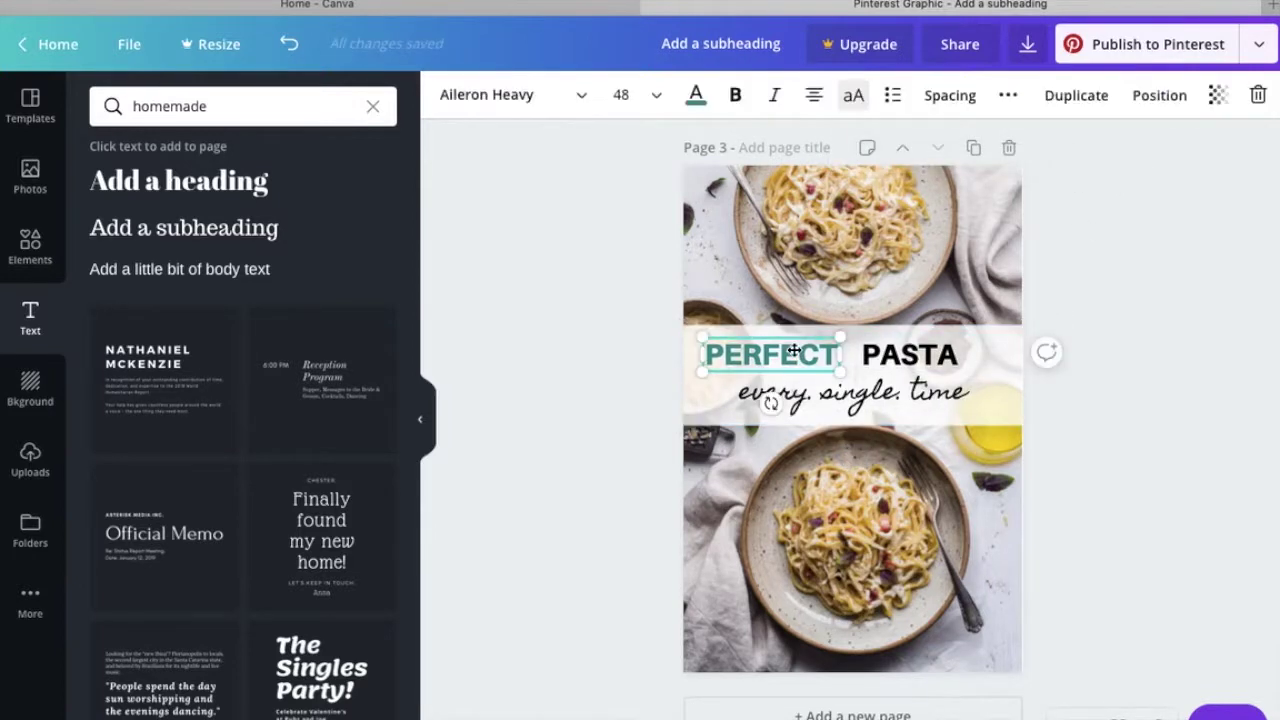
drag(794, 350, 805, 350)
click(575, 382)
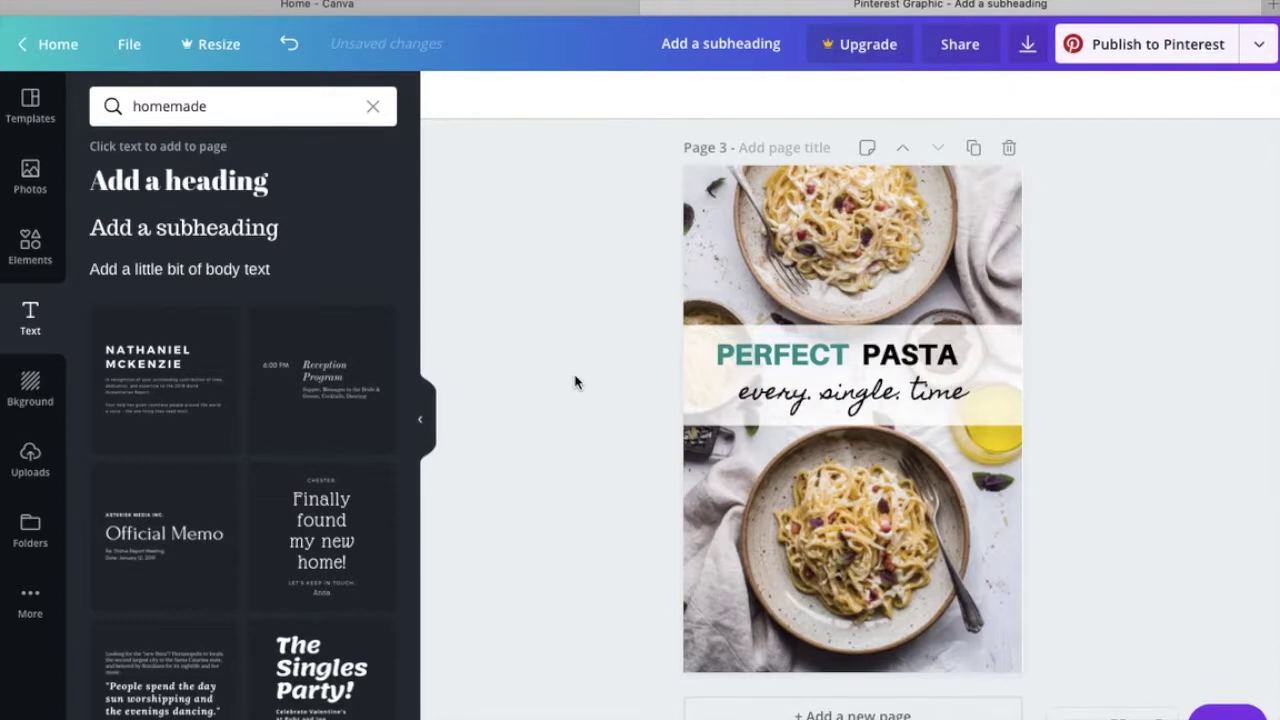
- Duplicate page 1's footer with the logo, teal bar and website address, and place the copy along the bottom edge of page 3
scroll(575, 382, up, 1)
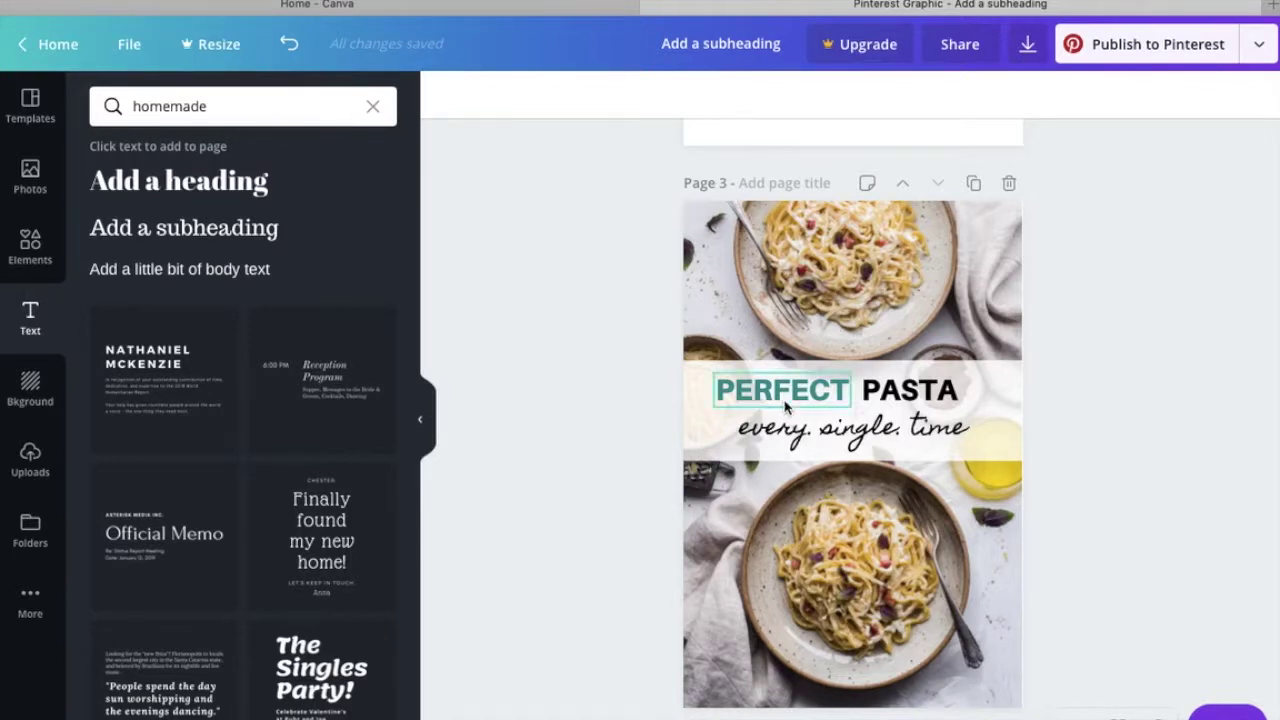
scroll(546, 452, up, 10)
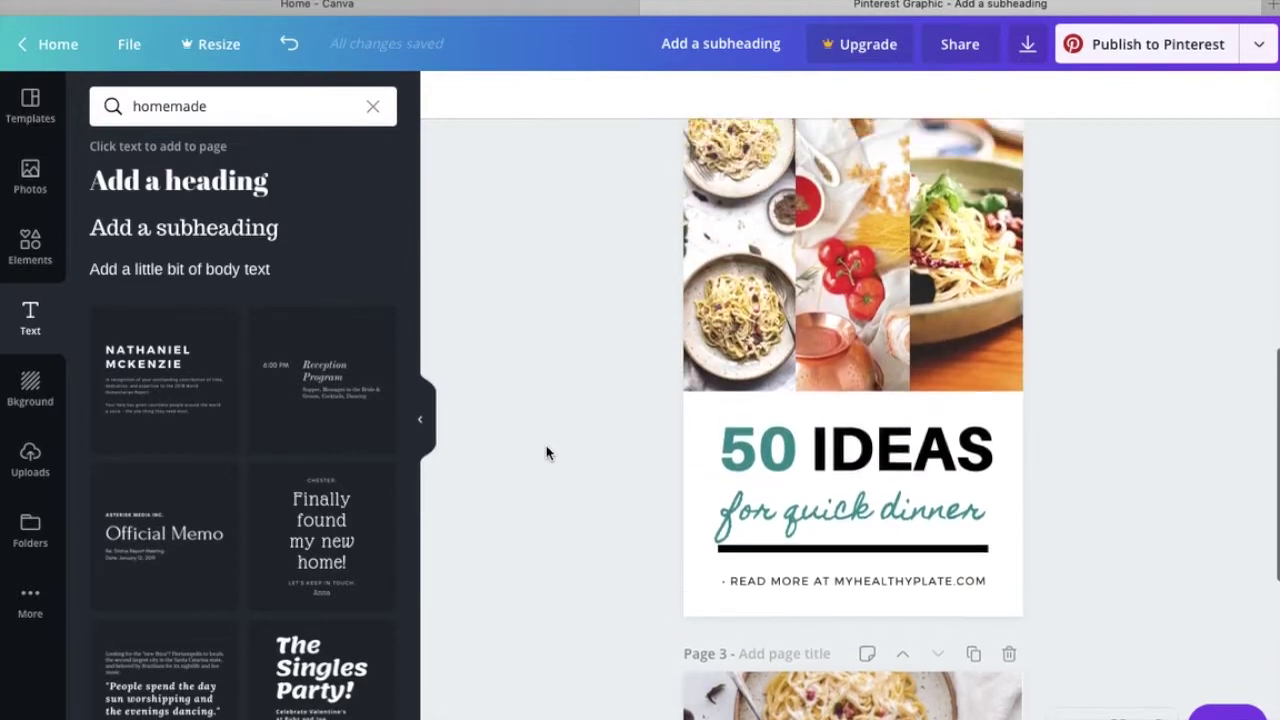
scroll(546, 452, up, 3)
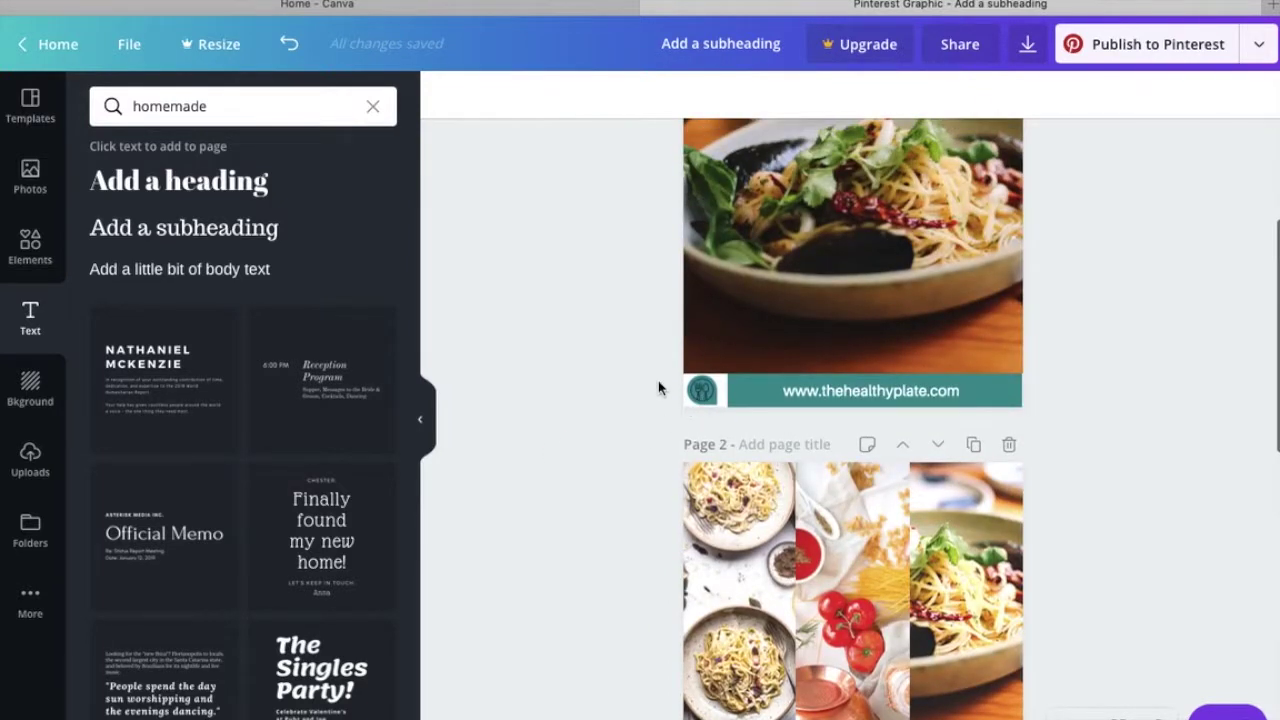
click(858, 403)
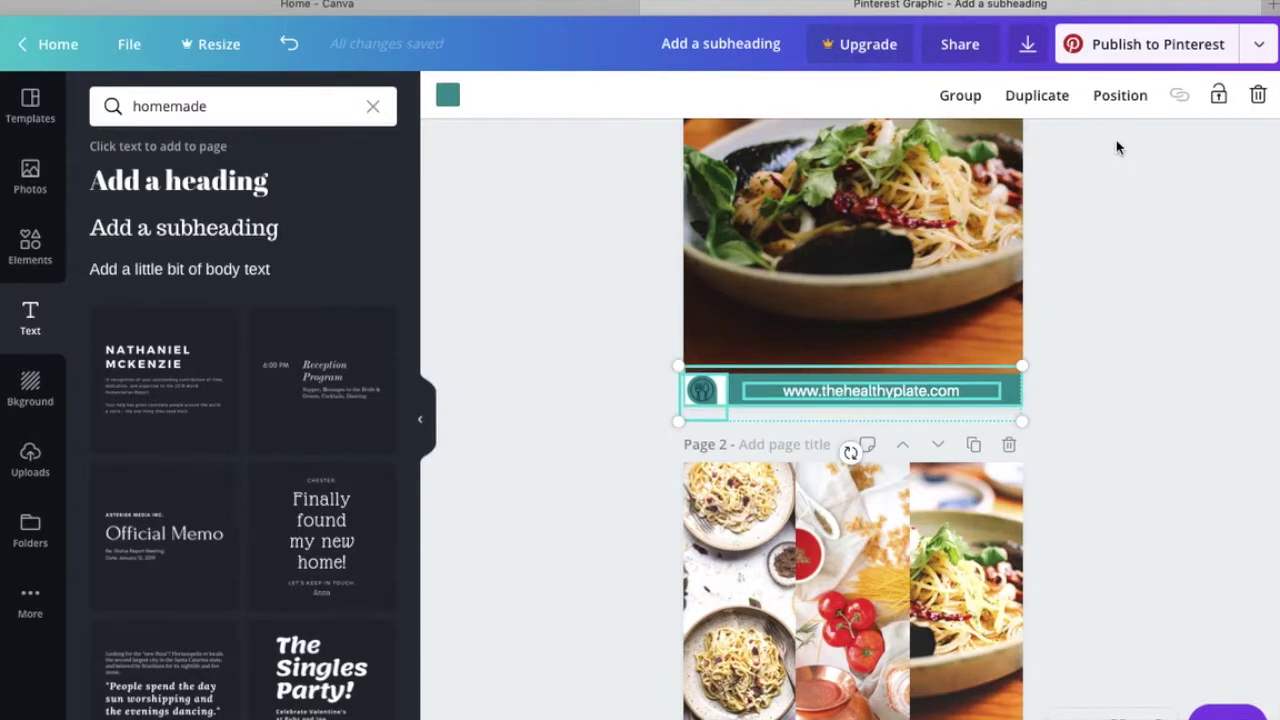
click(1045, 98)
scroll(1140, 390, down, 3)
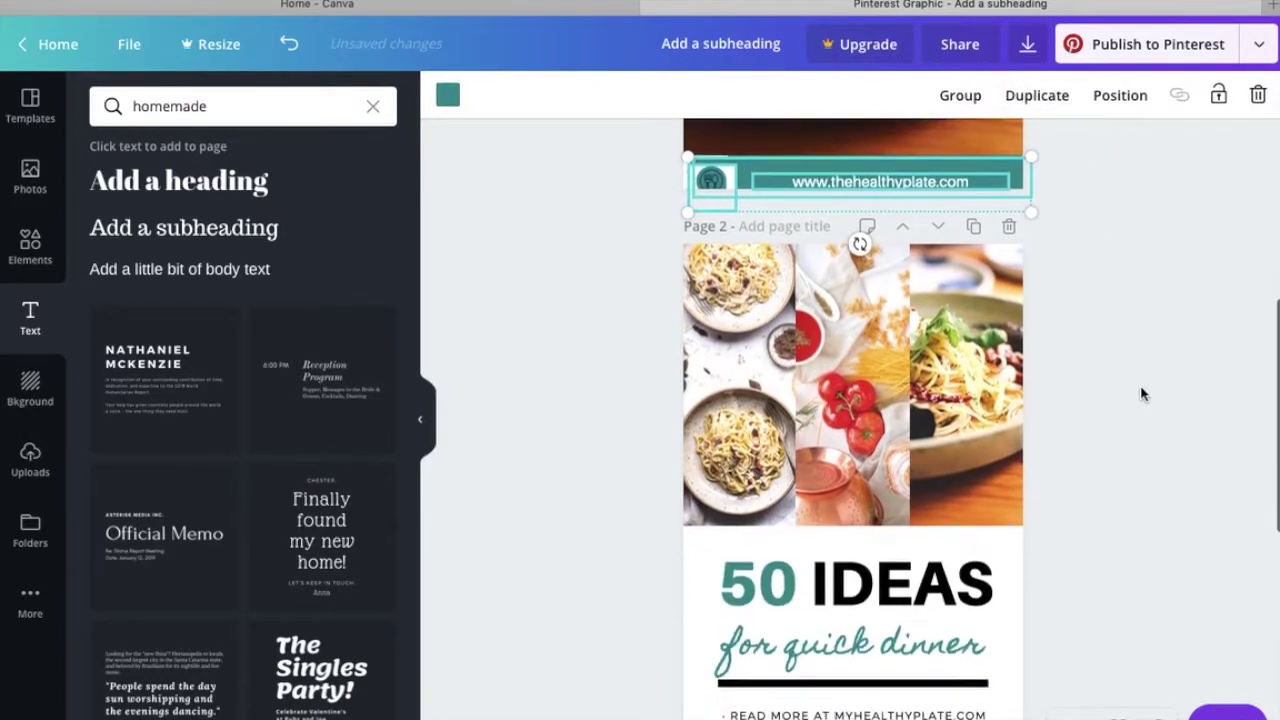
drag(965, 181, 962, 672)
scroll(1117, 540, down, 5)
scroll(1100, 520, down, 2)
drag(988, 161, 980, 716)
scroll(1049, 609, down, 3)
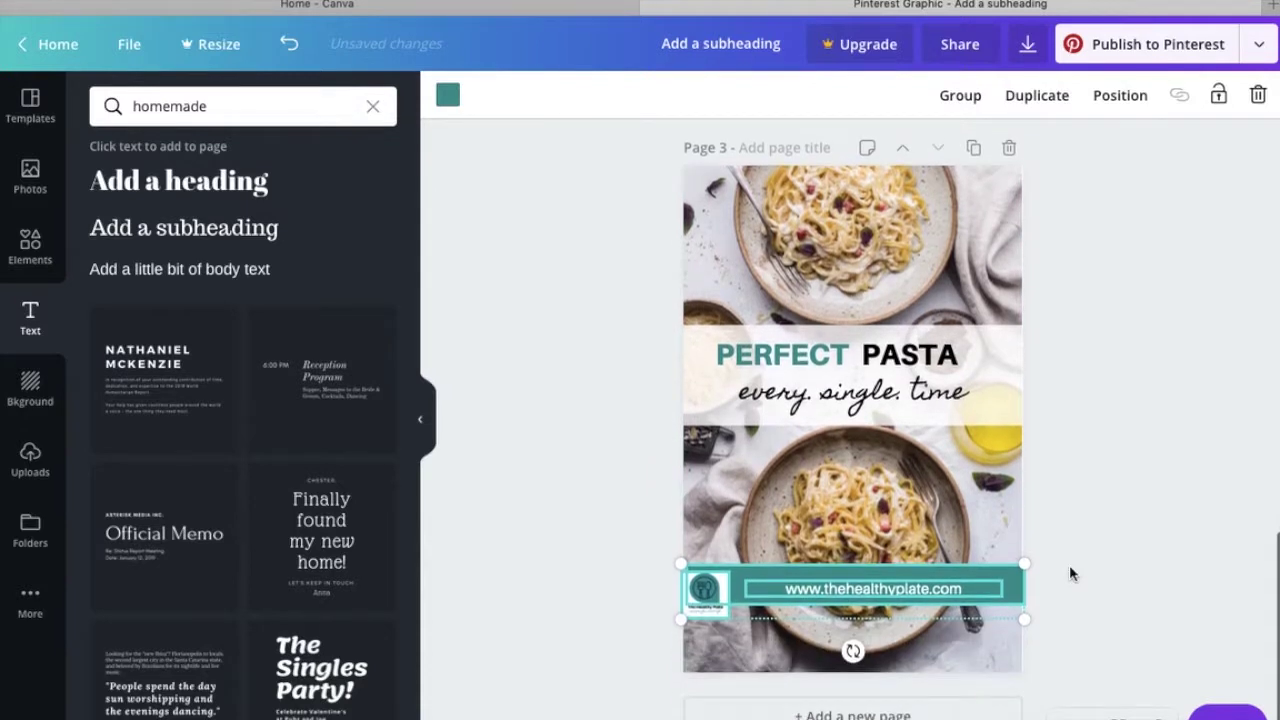
drag(1018, 585, 1018, 648)
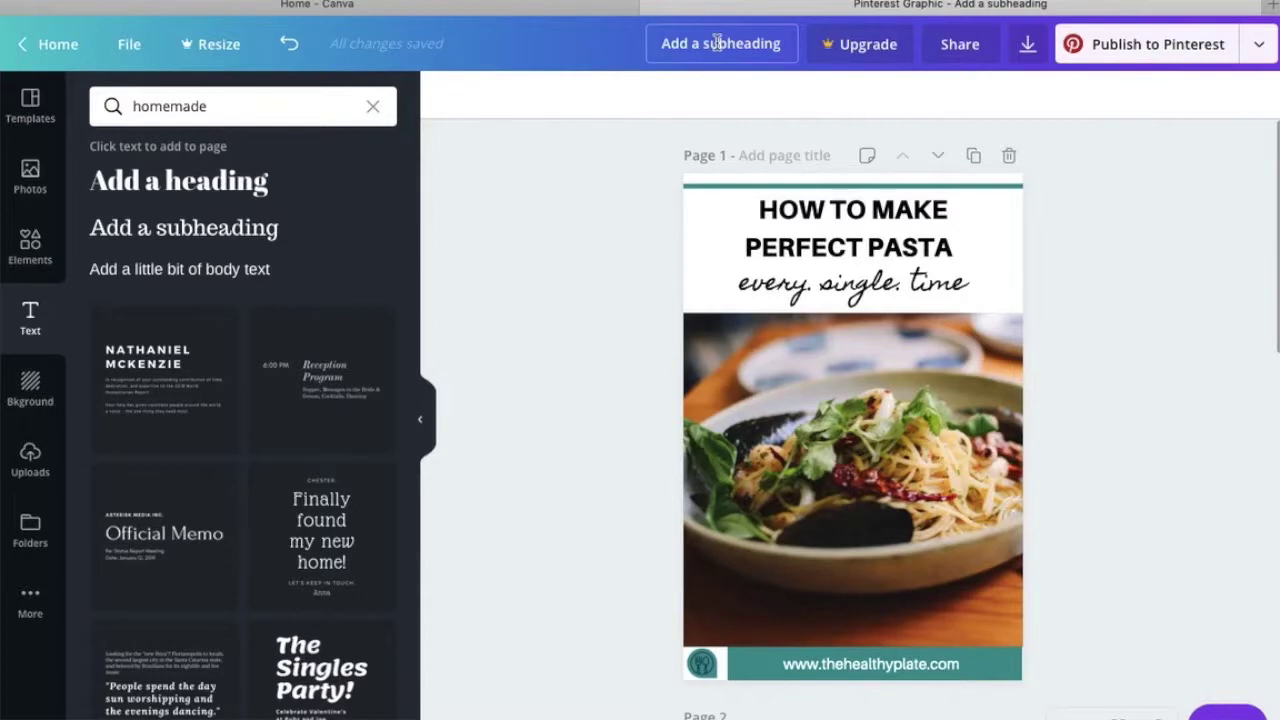
- Rename the design as Pinterest Templates
click(716, 43)
text(Pl)
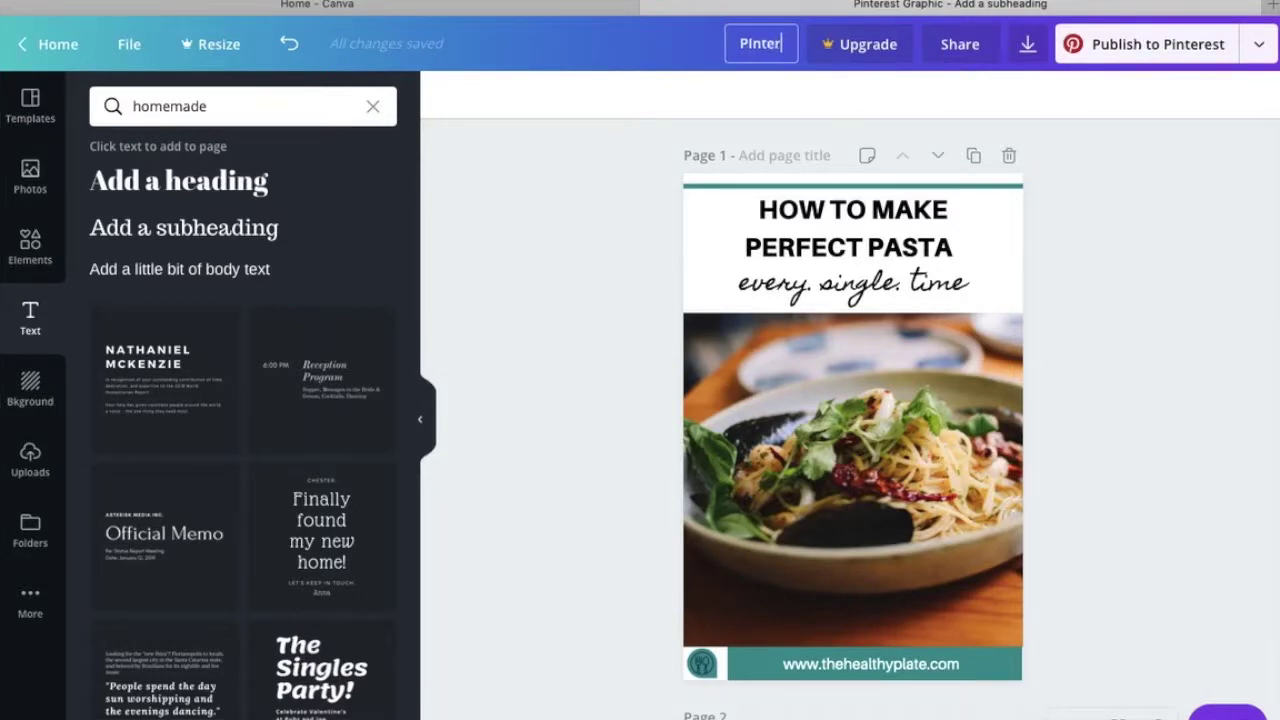
text(nterest Tempat)
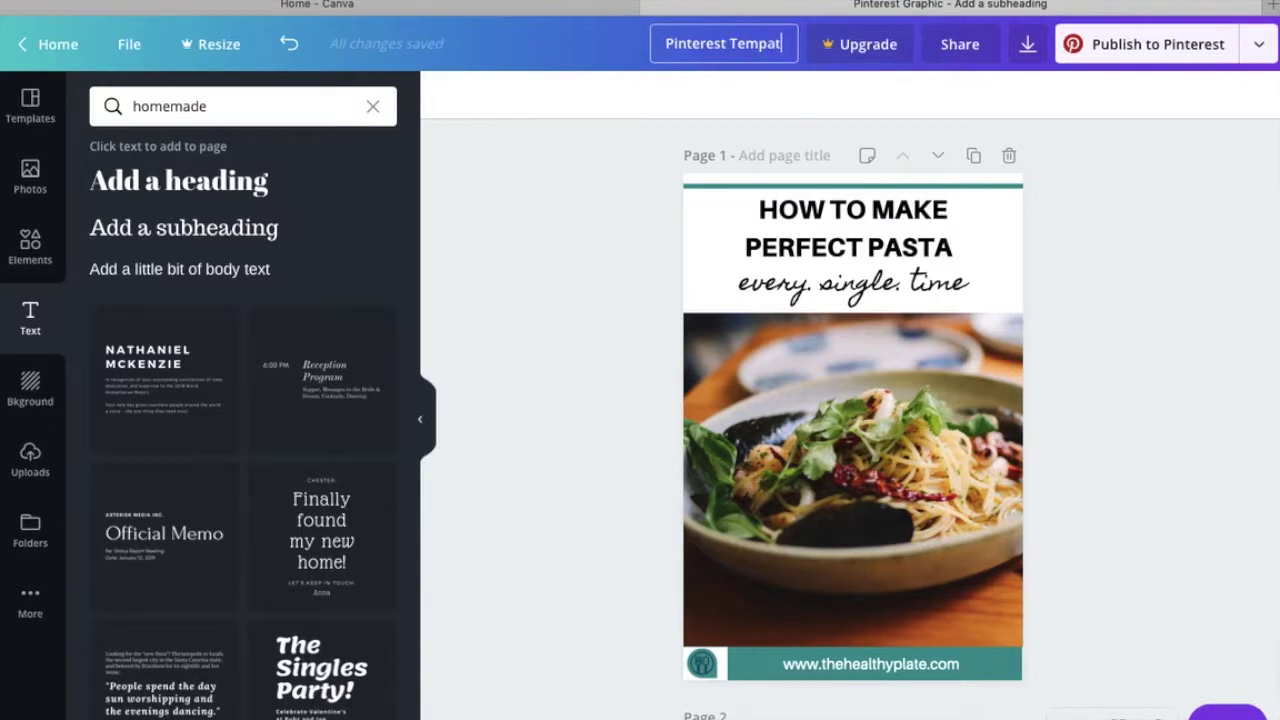
key(BackSpace)
key(BackSpace)
text(plates)
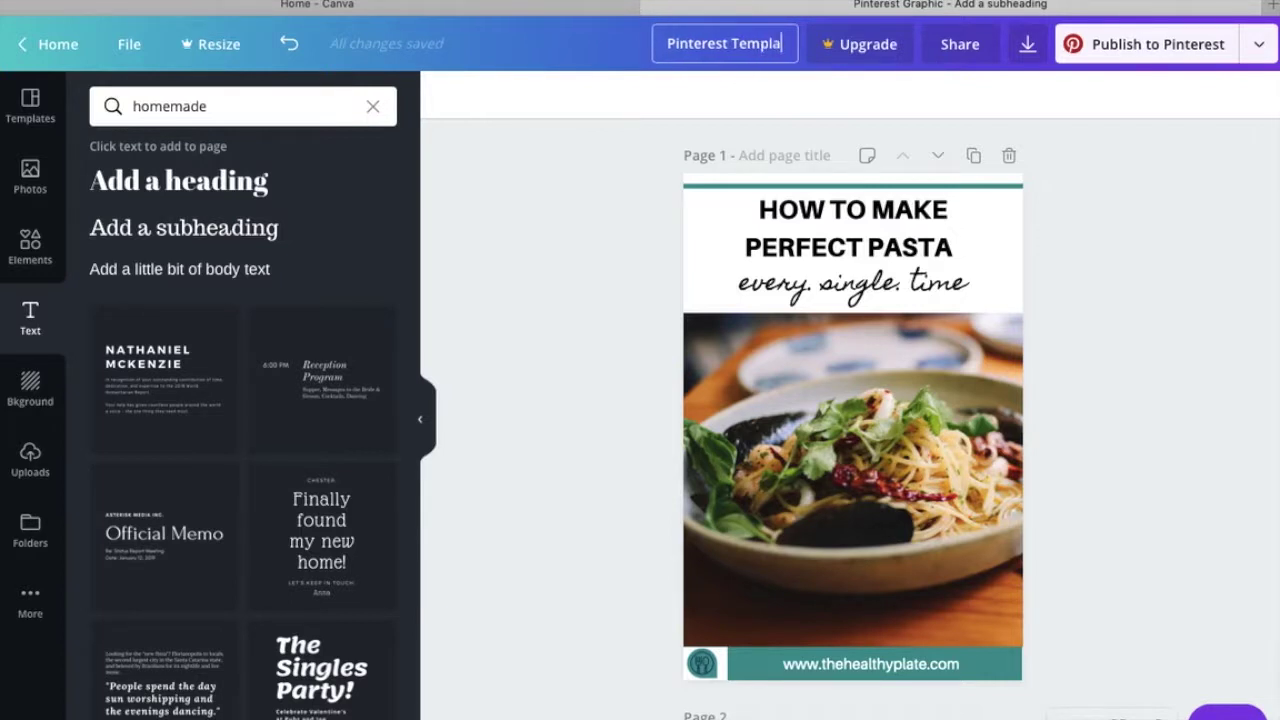
click(575, 280)
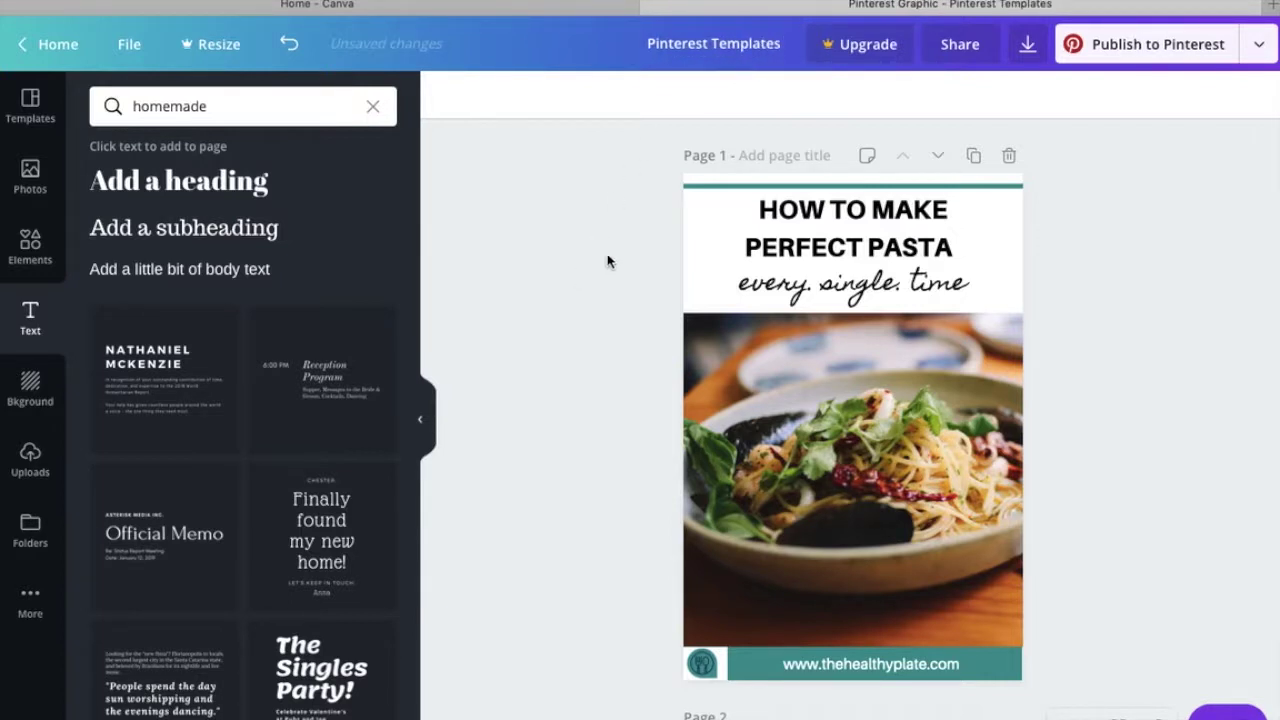
scroll(1157, 492, down, 3)
scroll(1157, 492, down, 2)
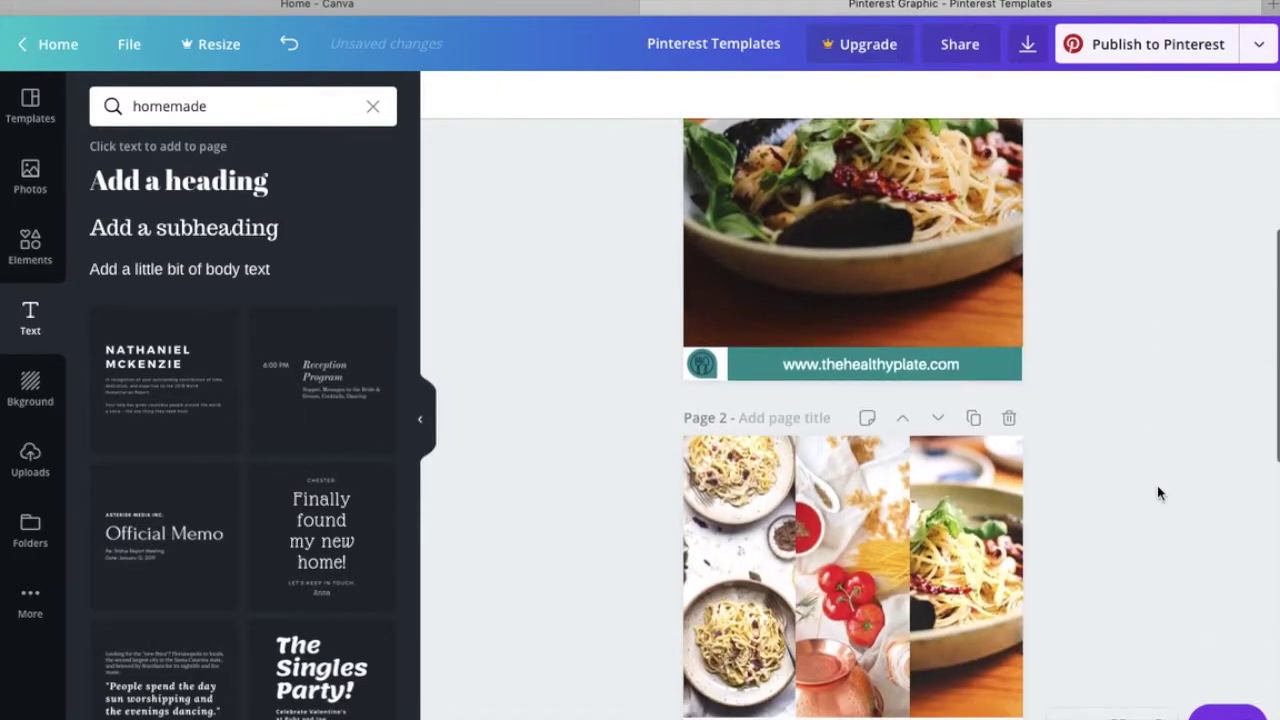
scroll(1157, 492, down, 5)
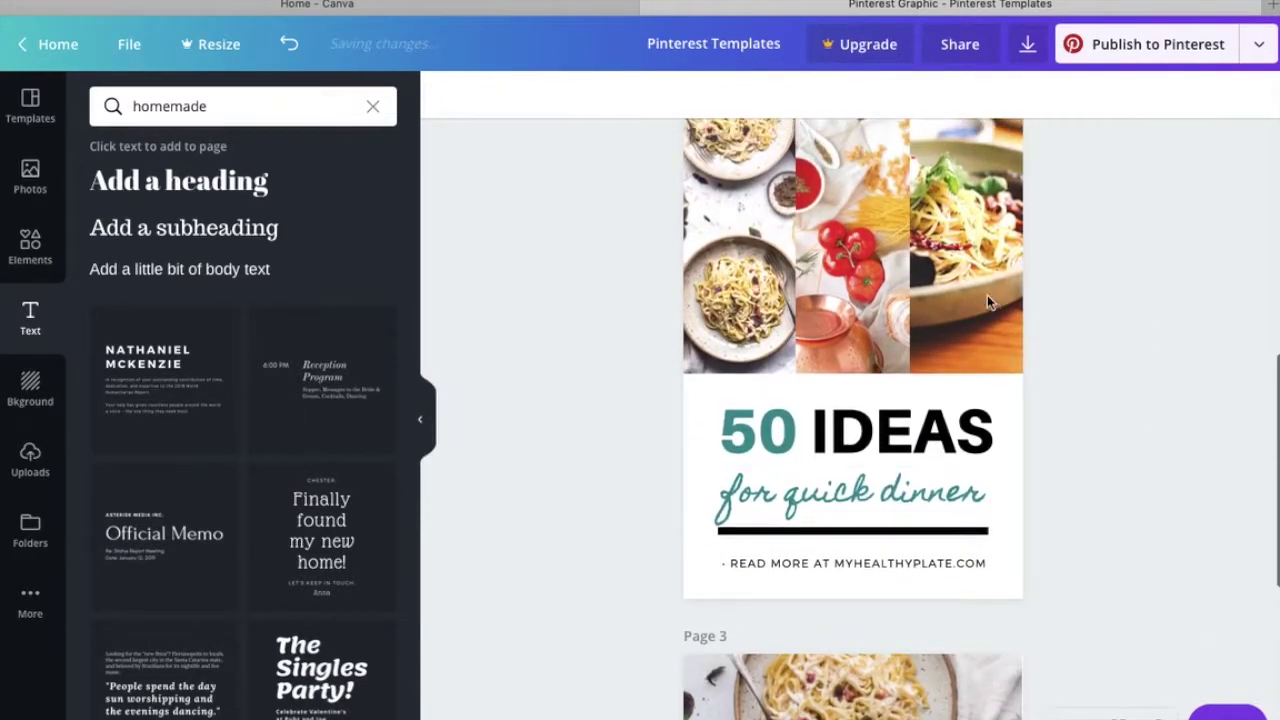
scroll(1130, 431, down, 5)
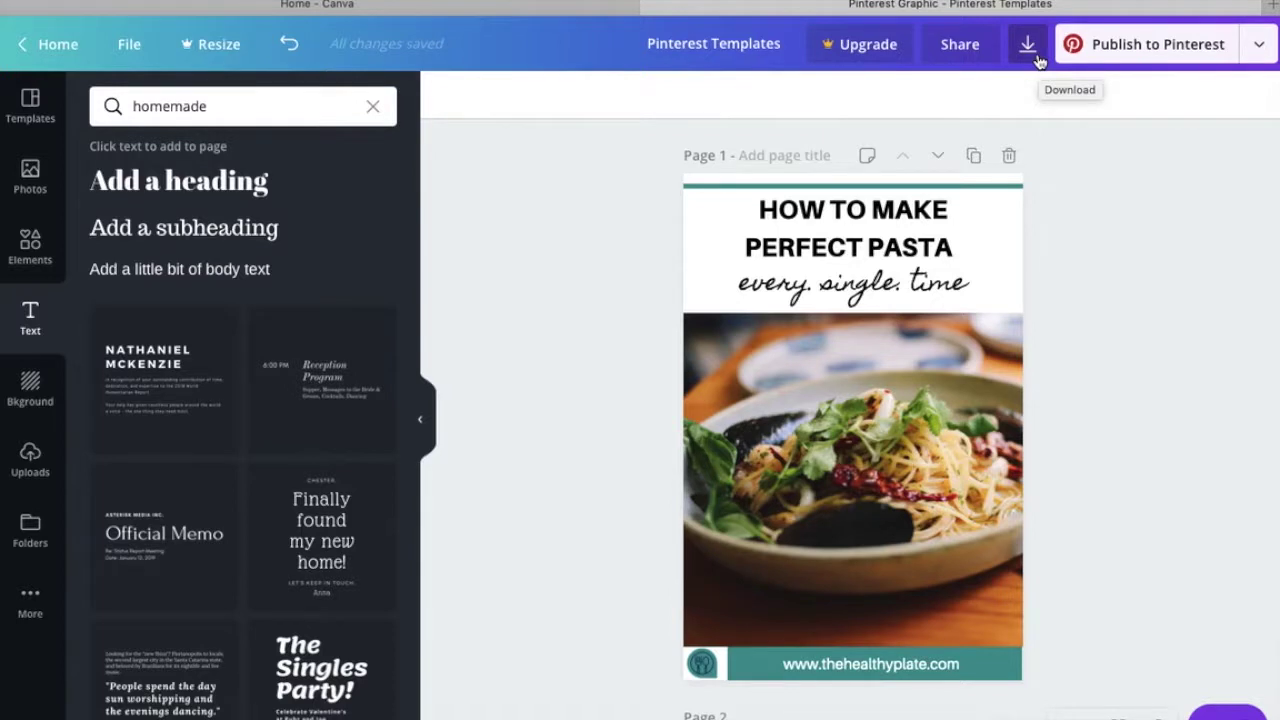
- Open the download options for the design and choose JPG as the file type
click(1029, 46)
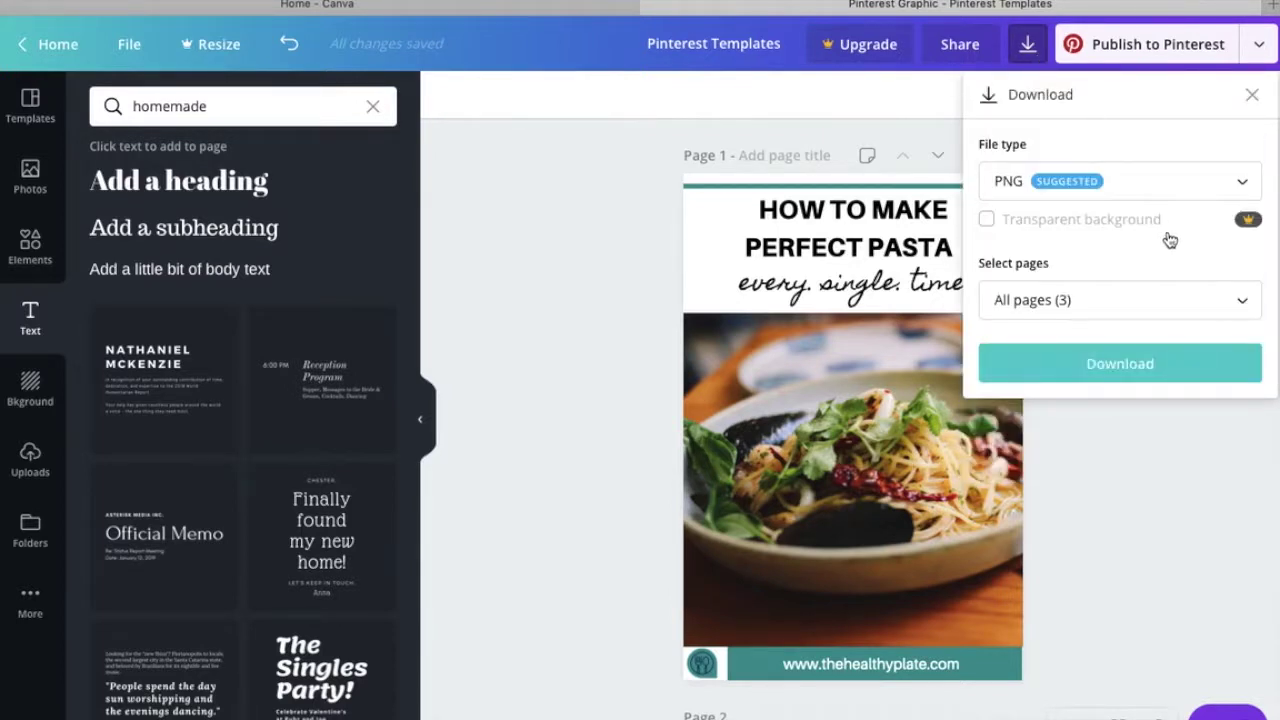
click(1245, 186)
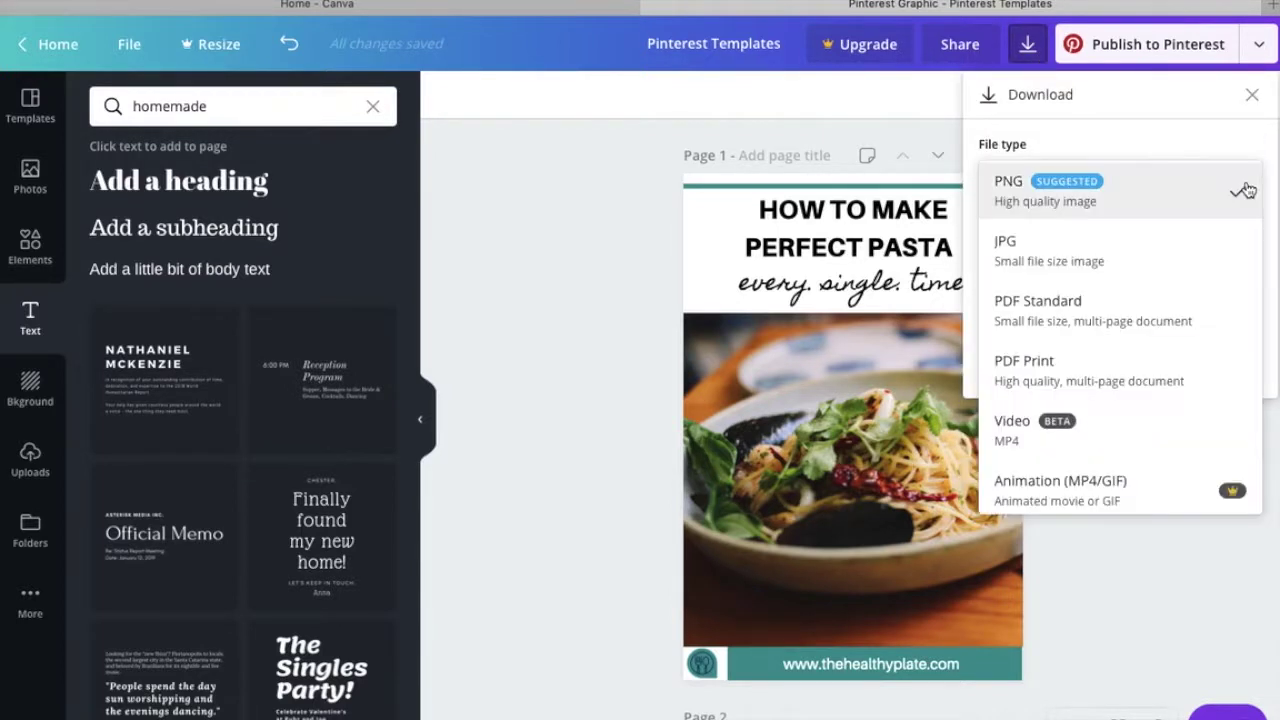
click(1175, 253)
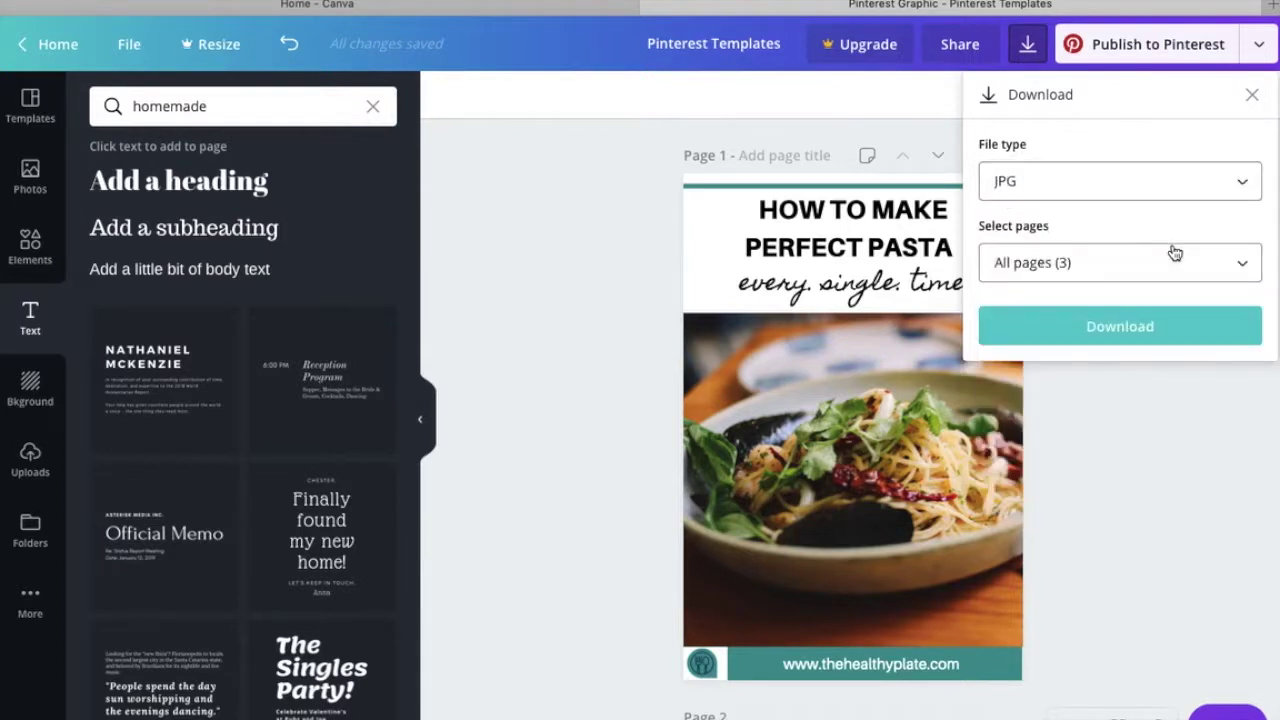